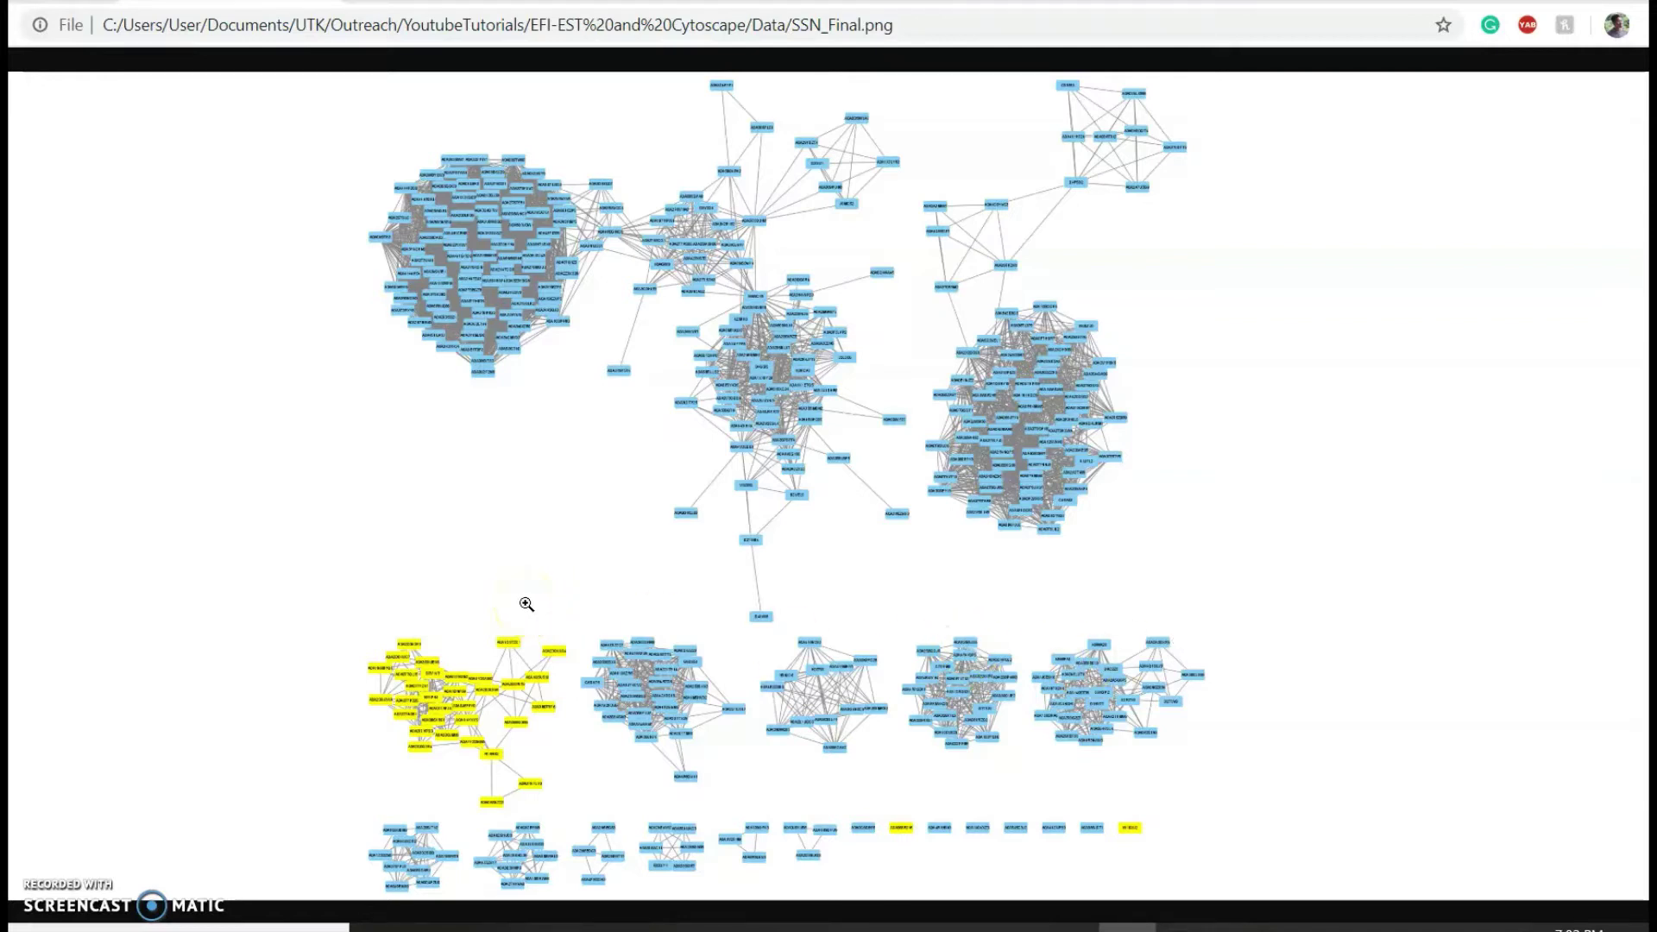
# Step: Paste the Xenorhabdus nematophila lipoprotein CBJ89903.1 FASTA into the Enzyme Similarity Tool's Sequence BLAST query box
pyautogui.click(442, 1)
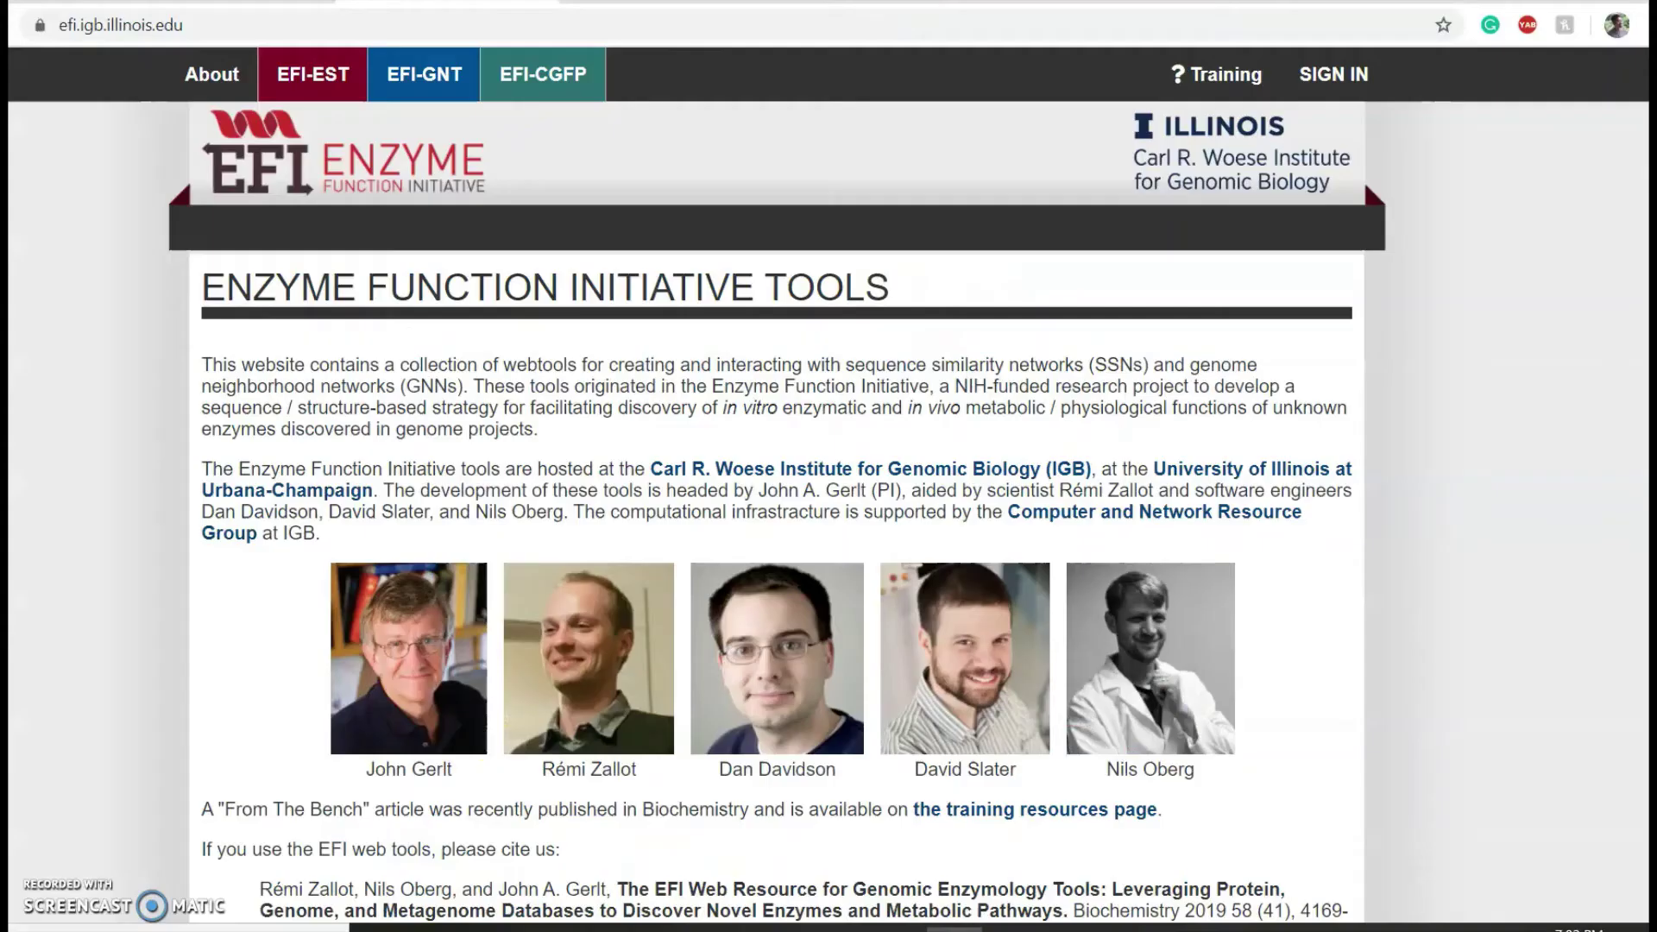
pyautogui.click(294, 76)
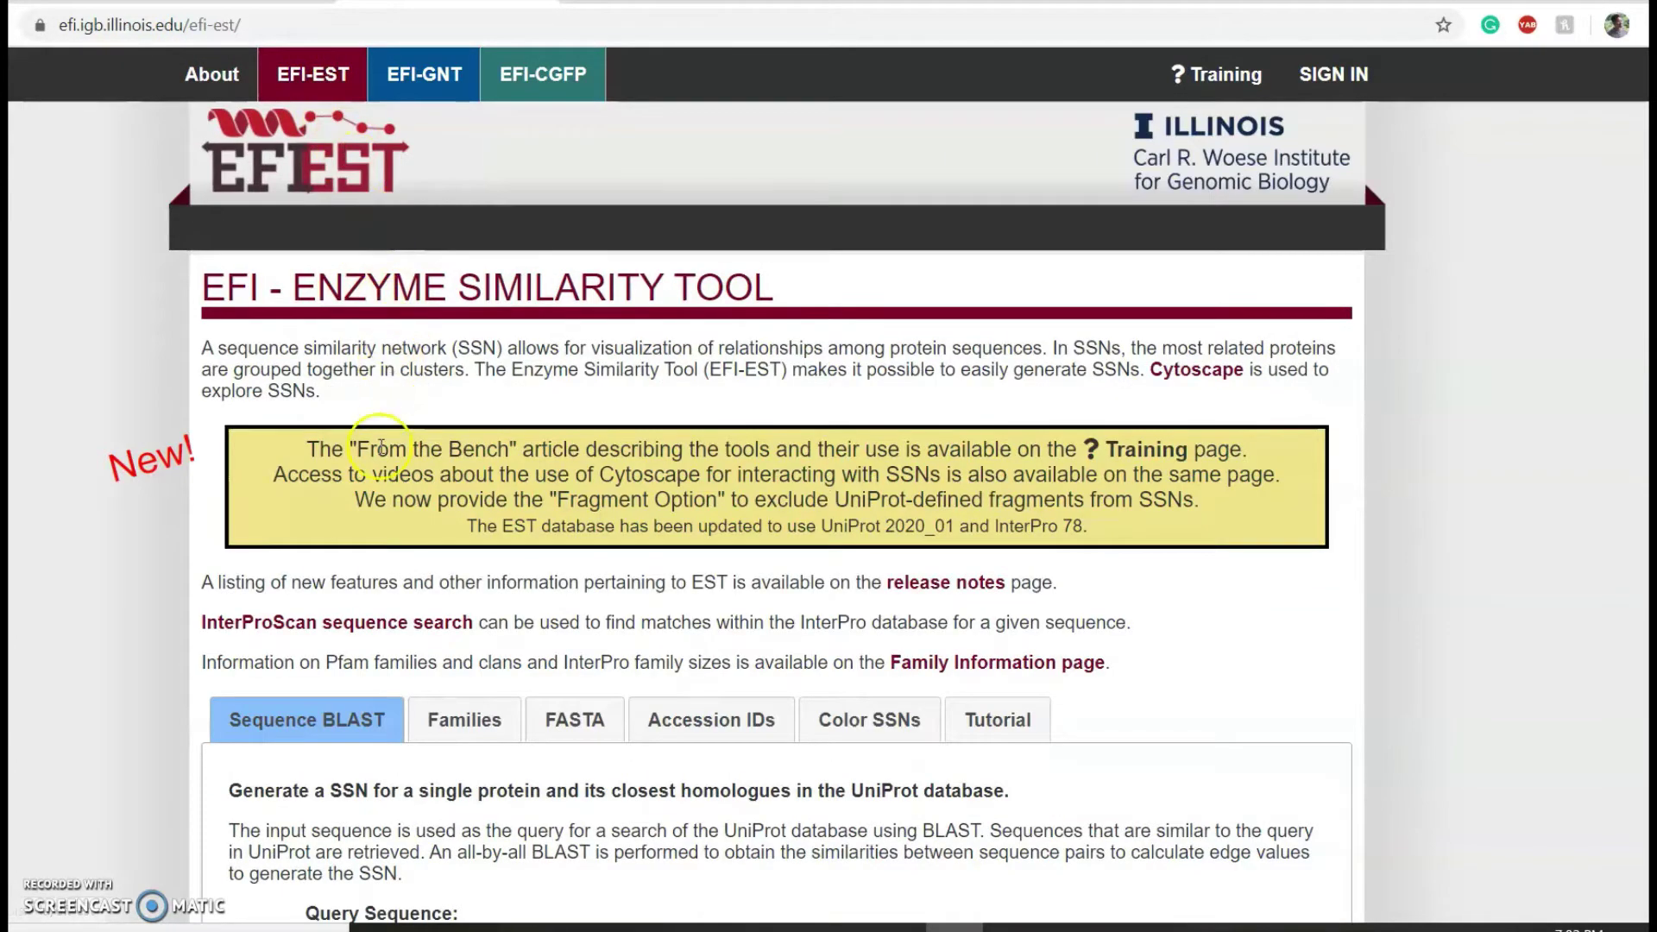
pyautogui.scroll(-2, 384, 415)
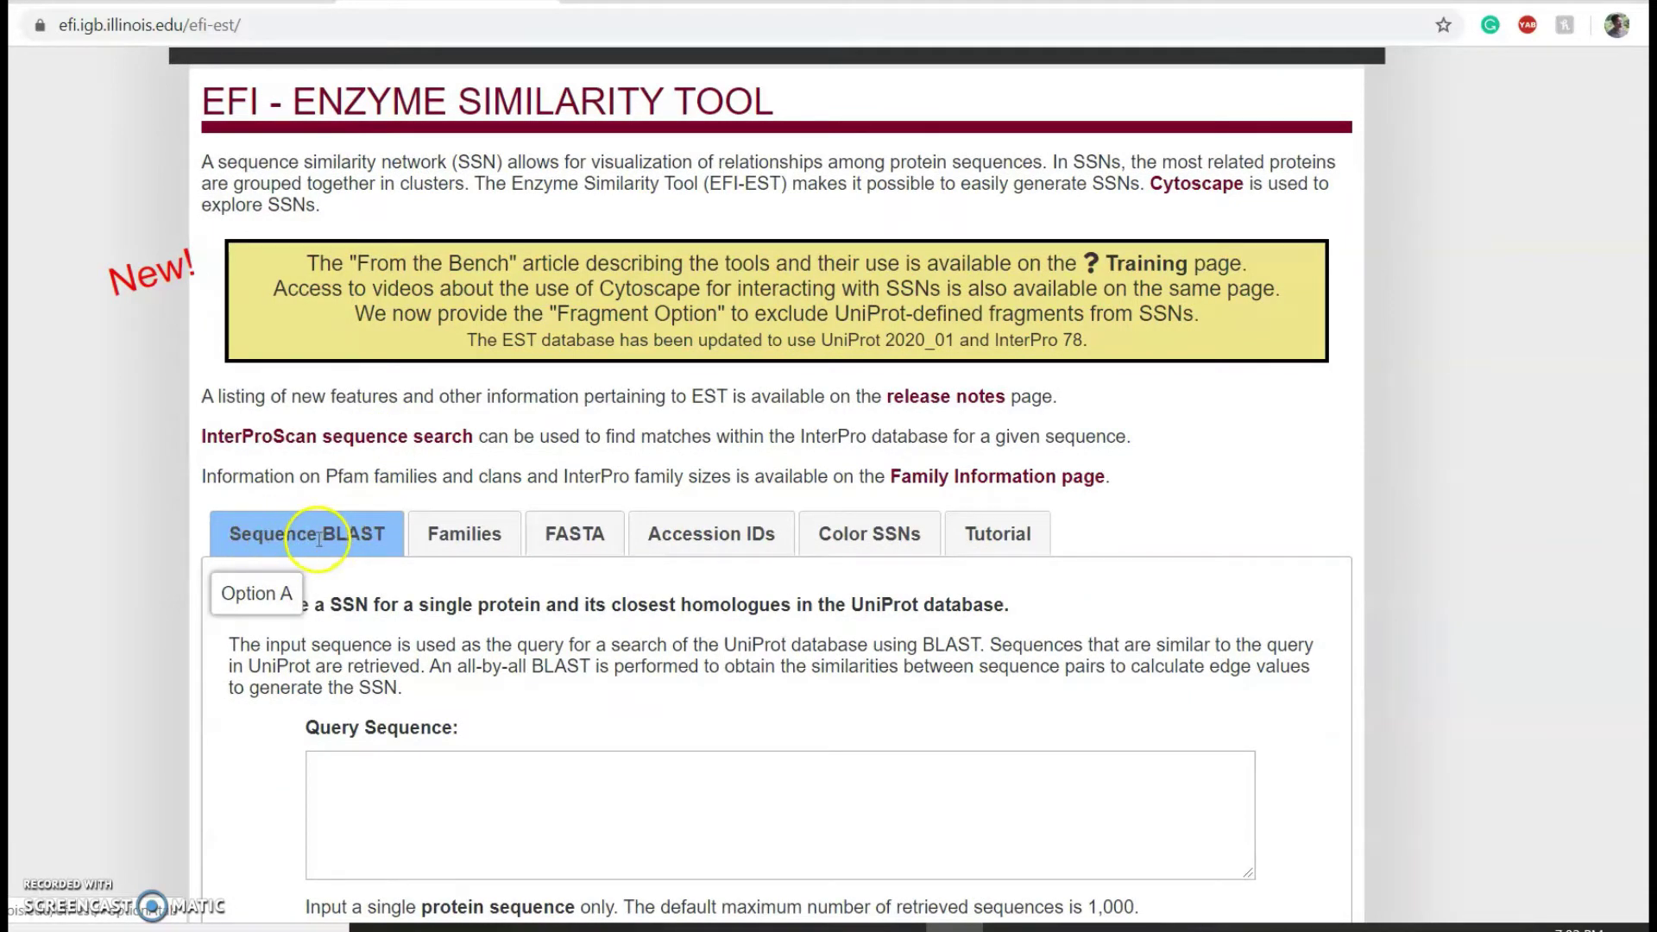
pyautogui.scroll(-2, 319, 539)
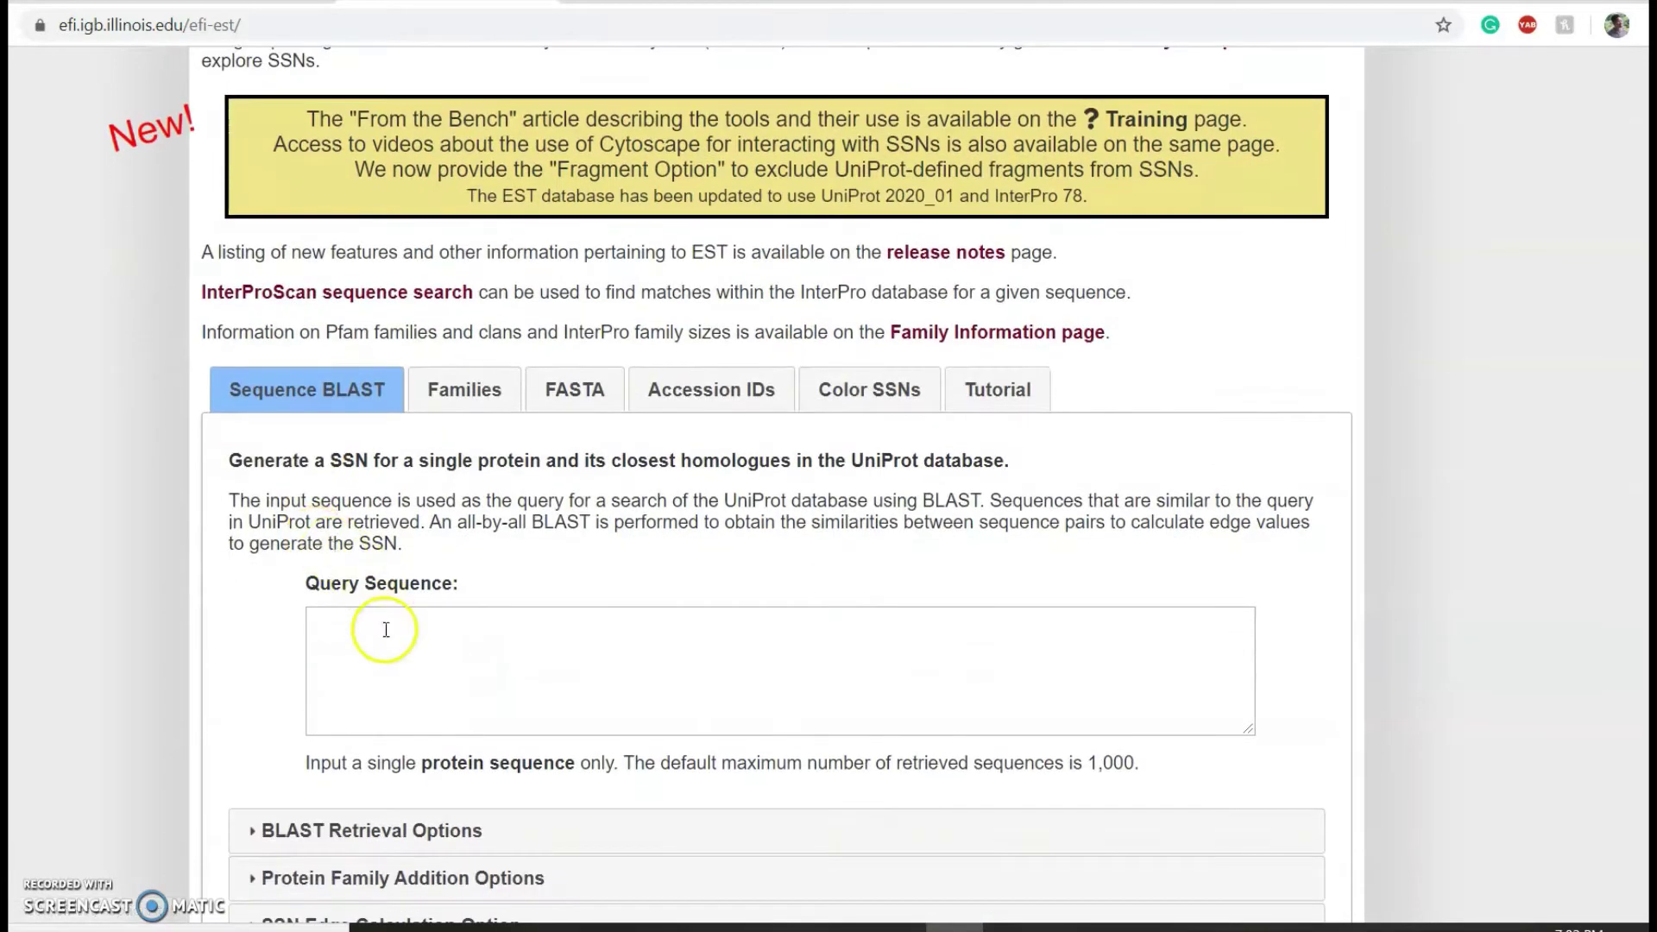
pyautogui.scroll(-1, 401, 641)
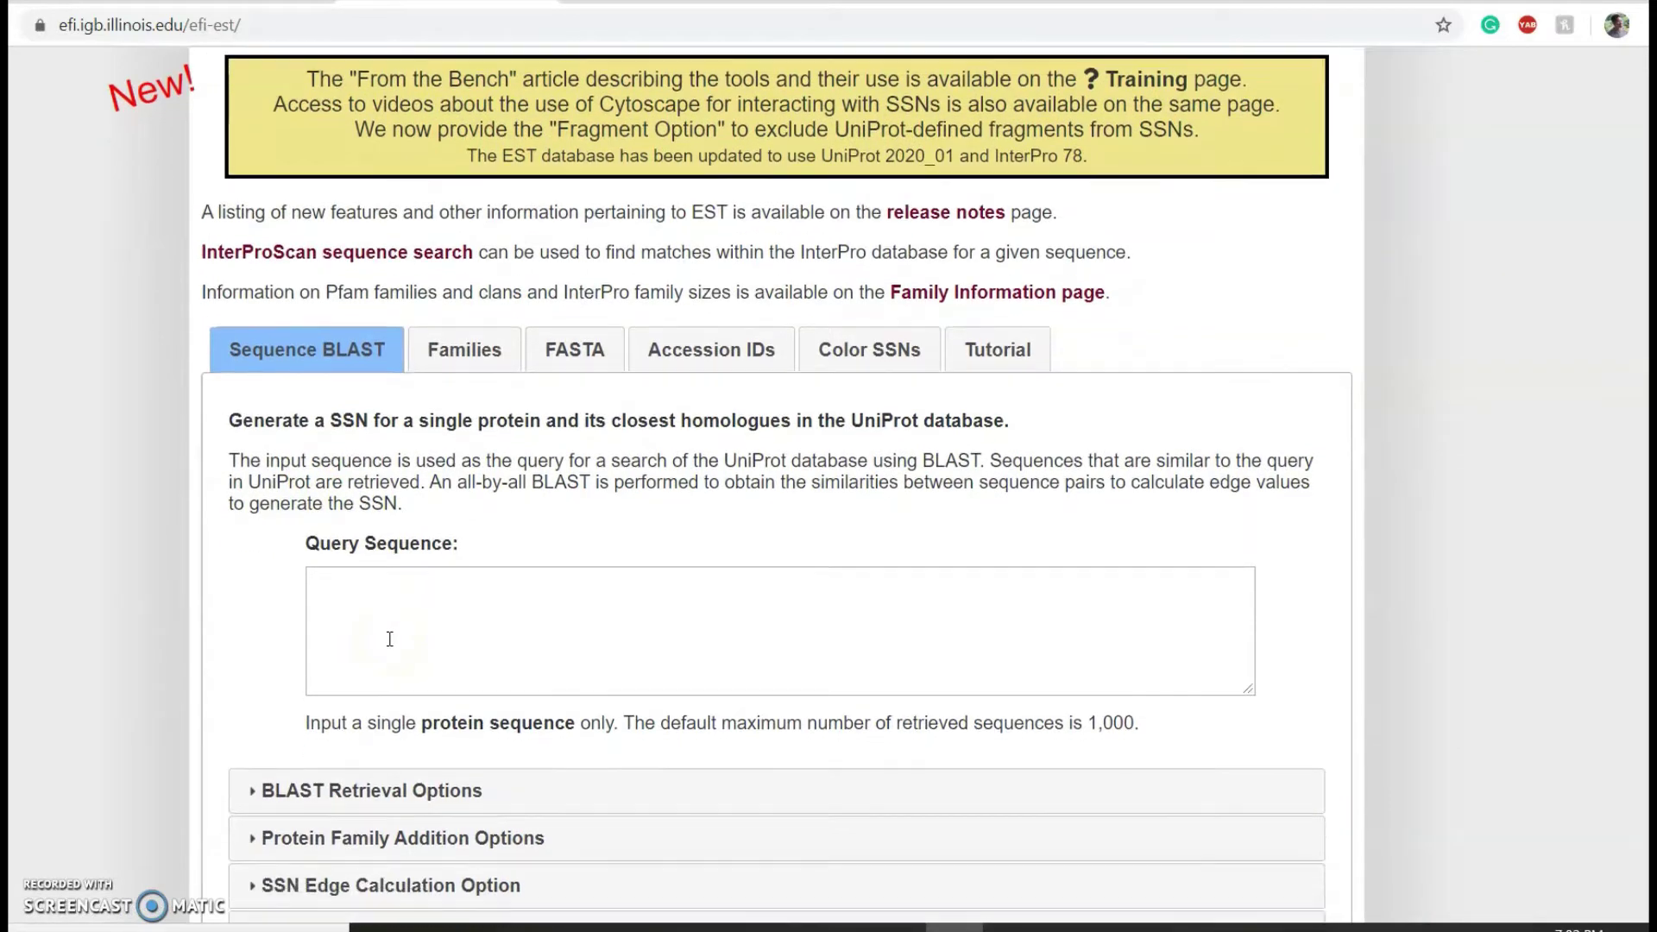
pyautogui.click(436, 650)
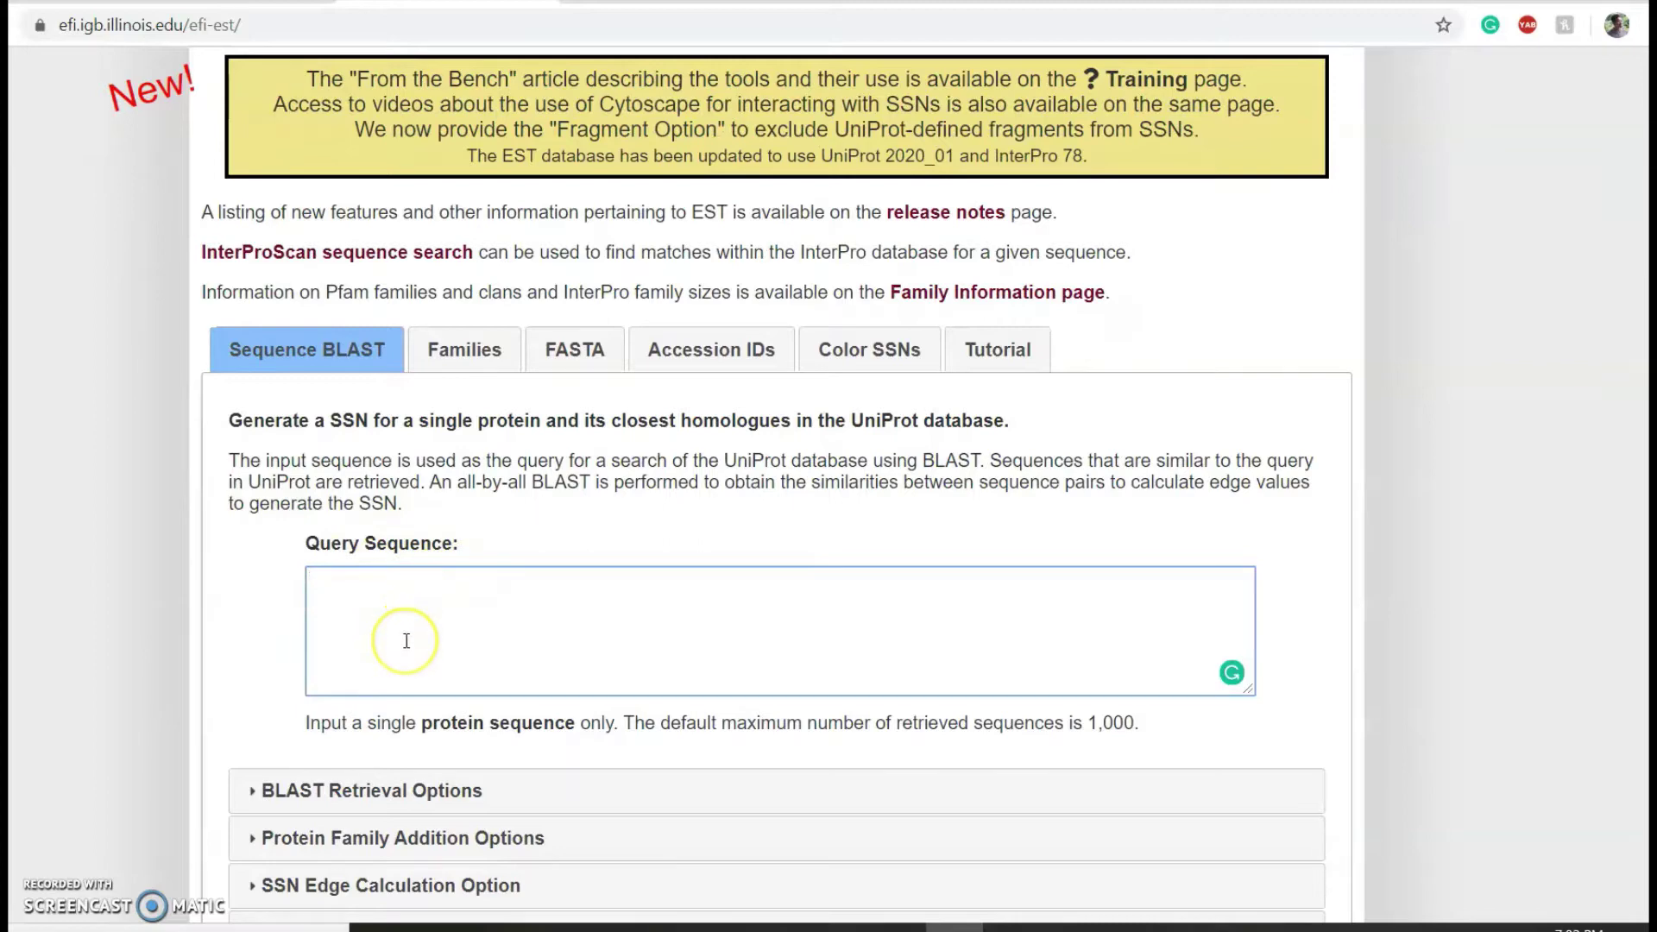
pyautogui.write('>CBJ89903.1 lipoprotein [Xenorhabdus nematophila ATCC 19061] MIIRAGYLCLLFSFFLIGCSNPVSKSNSSPLRSALSDPIVVIAQLKDQLEKWHSAPYRYGGMDKQGIDCS GFVYRTFYDRFNIRLPRTTDEQTKLGTRVSKEELMPGDLVFFKTGSGGNGLHVGIYDTNNEFIHASTSKG VMRSSLNNVYWRRVFWQARRM')
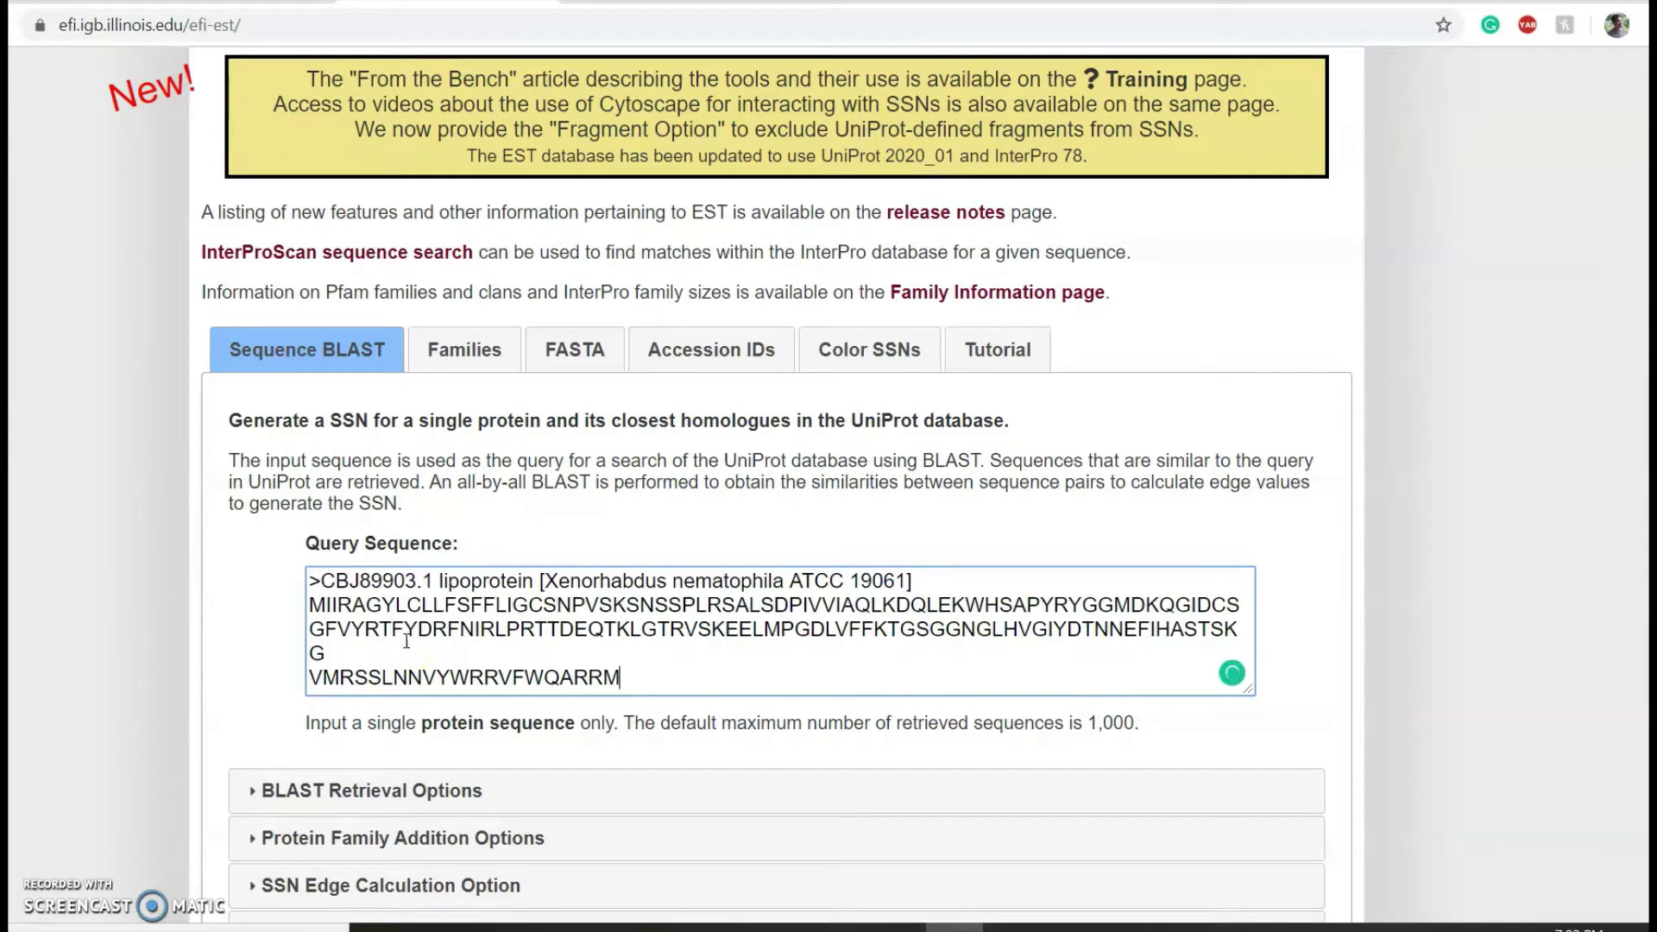
pyautogui.scroll(-4, 407, 640)
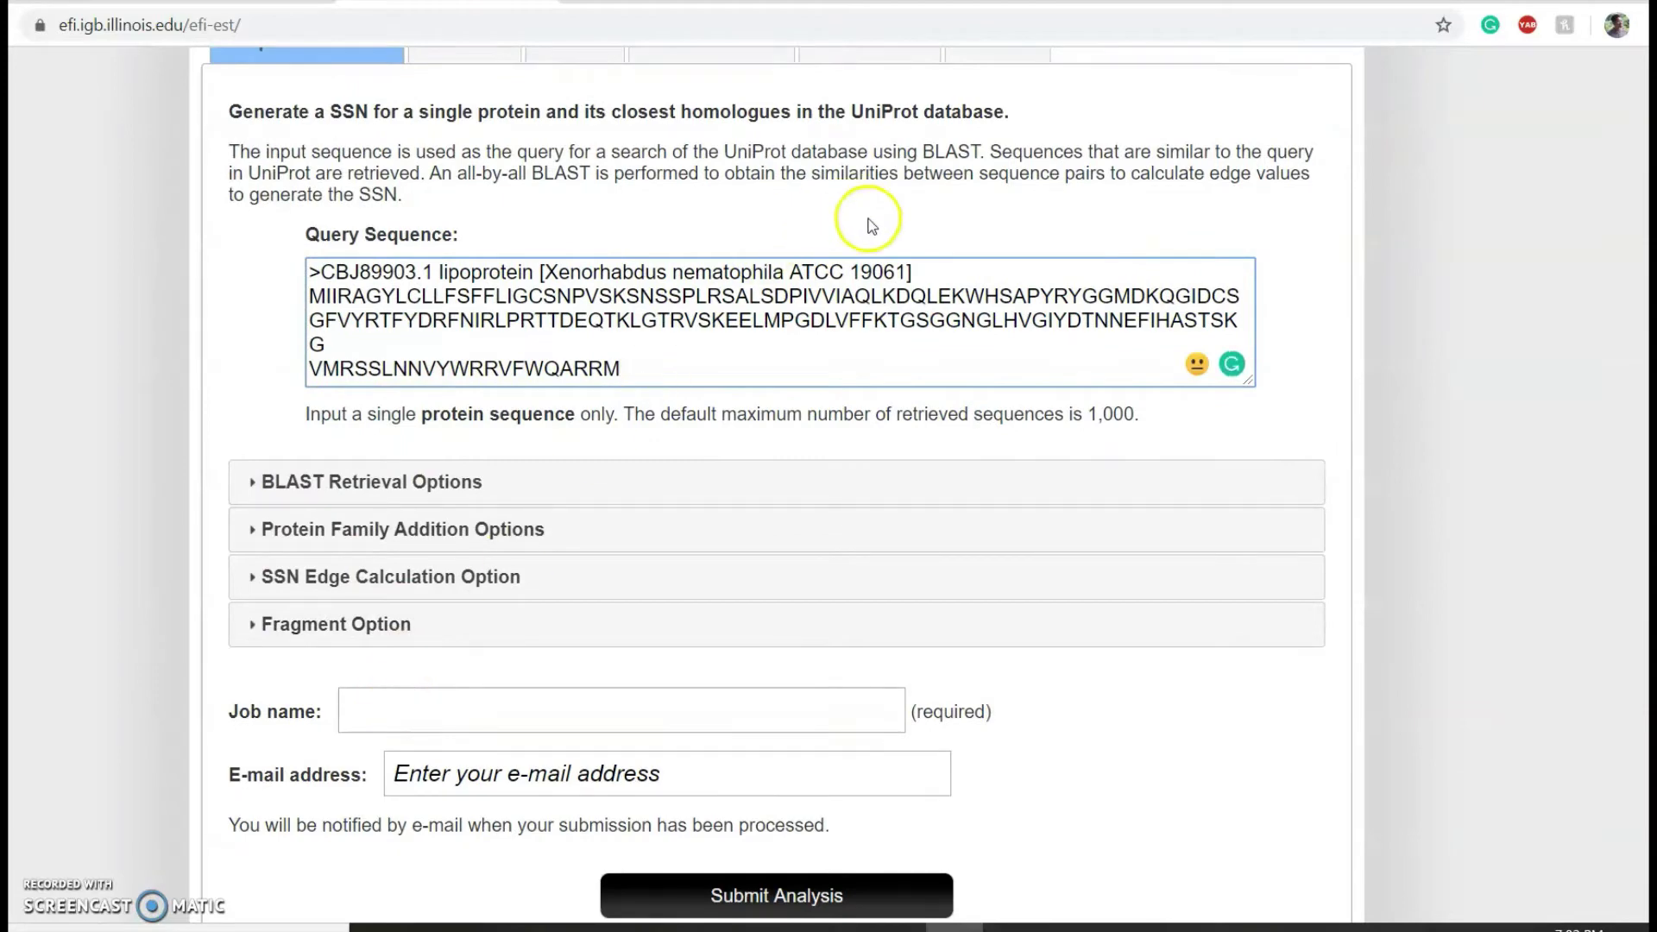
# Step: Copy the FASTA header 'CBJ89903.1 lipoprotein [Xenorhabdus nematophila ATCC 19061]' into Job name and submit the analysis
pyautogui.moveTo(940, 273); pyautogui.dragTo(316, 277)
pyautogui.hotkey('ctrl', 'c')
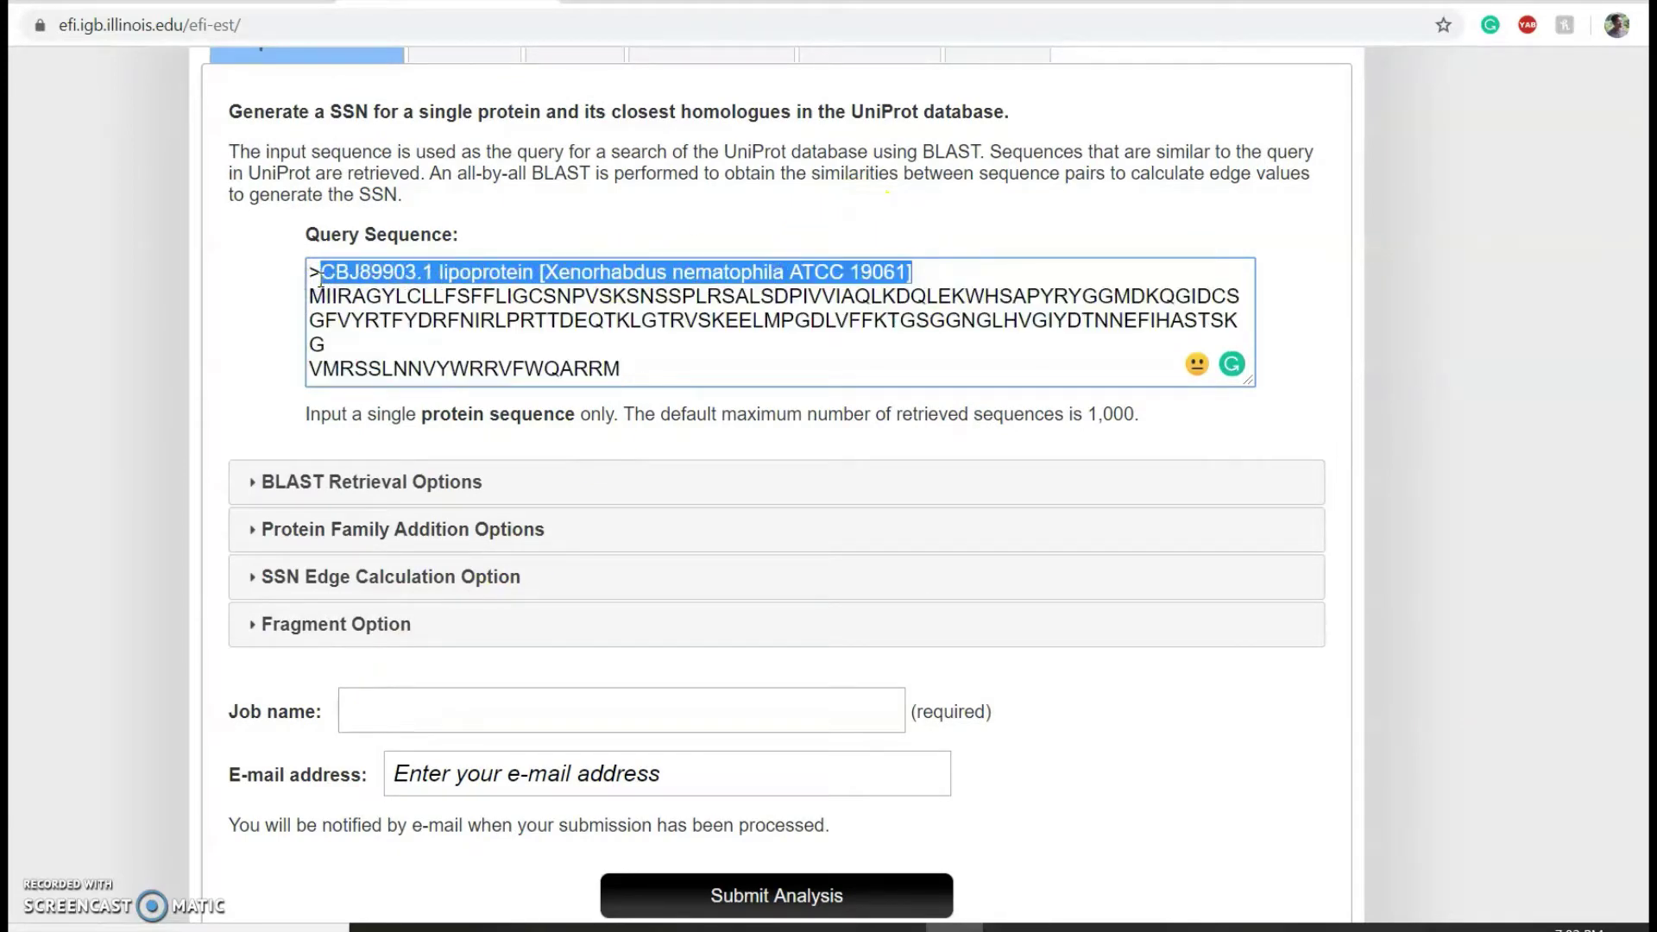
pyautogui.click(440, 712)
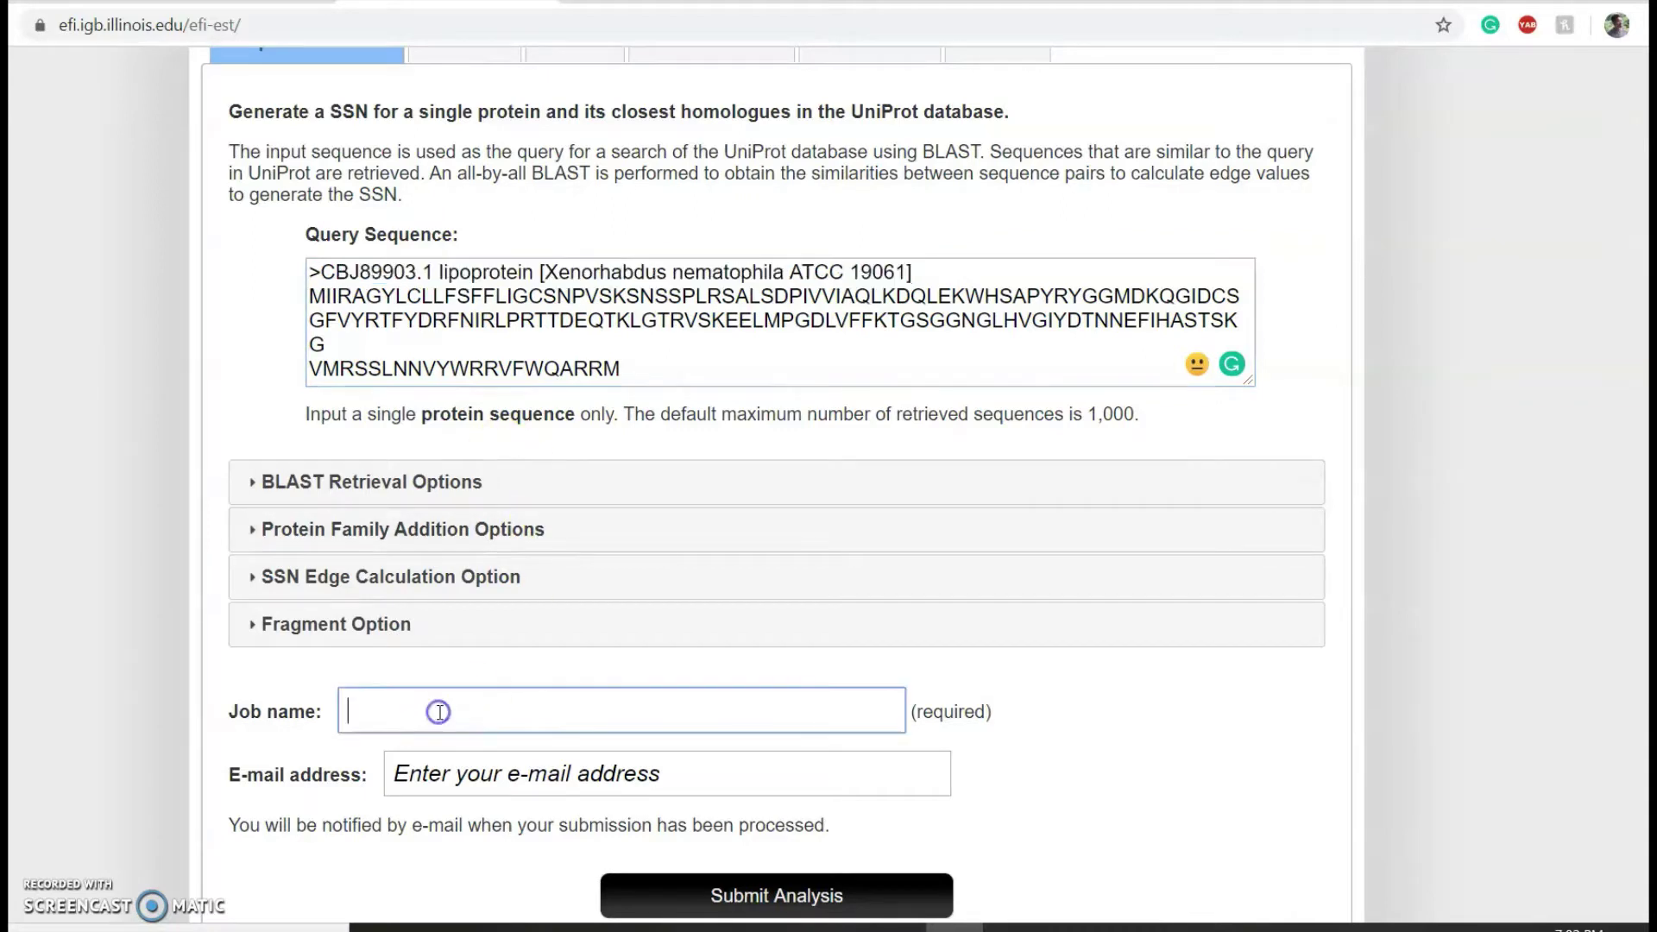
pyautogui.hotkey('ctrl', 'v')
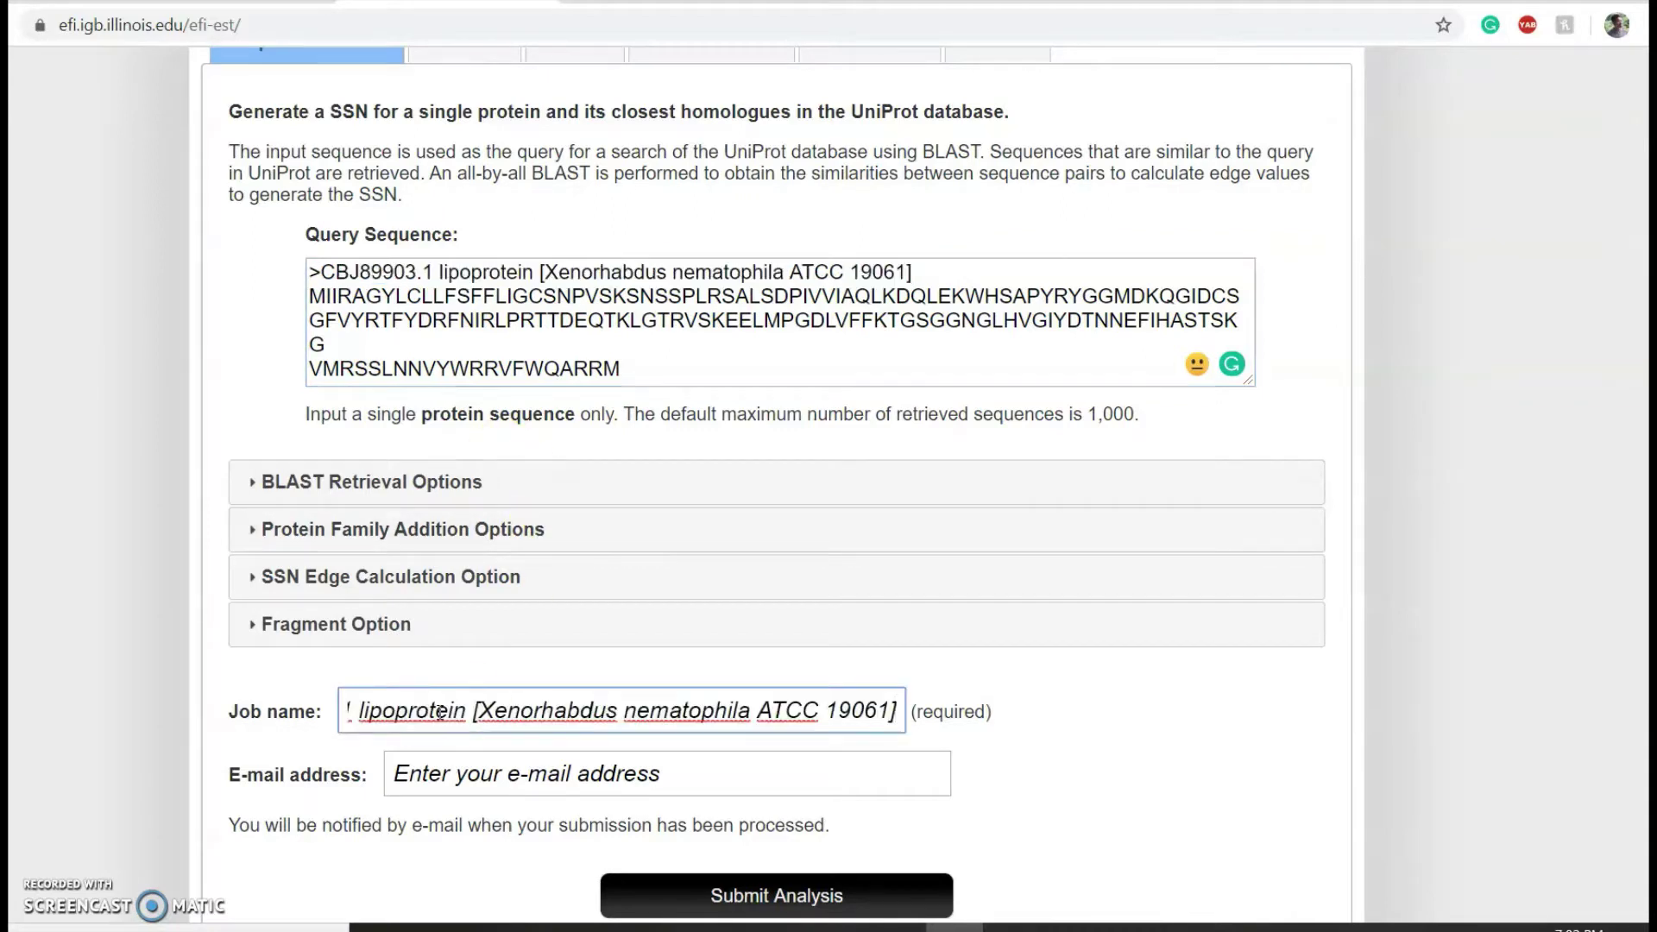
pyautogui.click(518, 763)
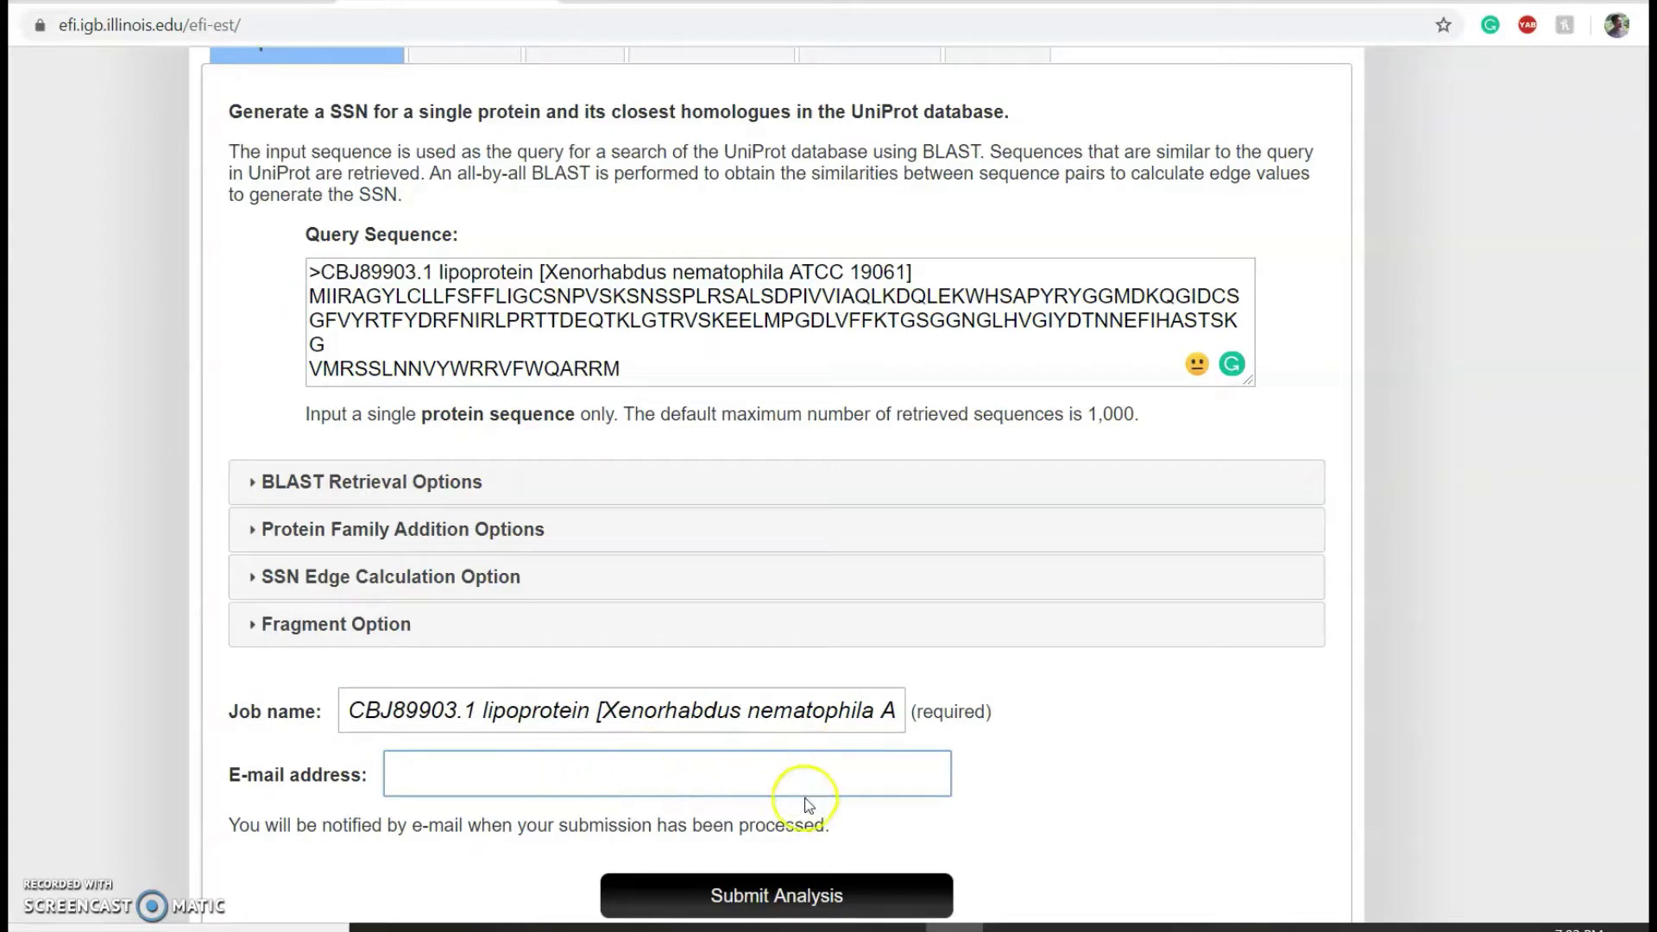
pyautogui.click(779, 904)
pyautogui.scroll(2, 894, 732)
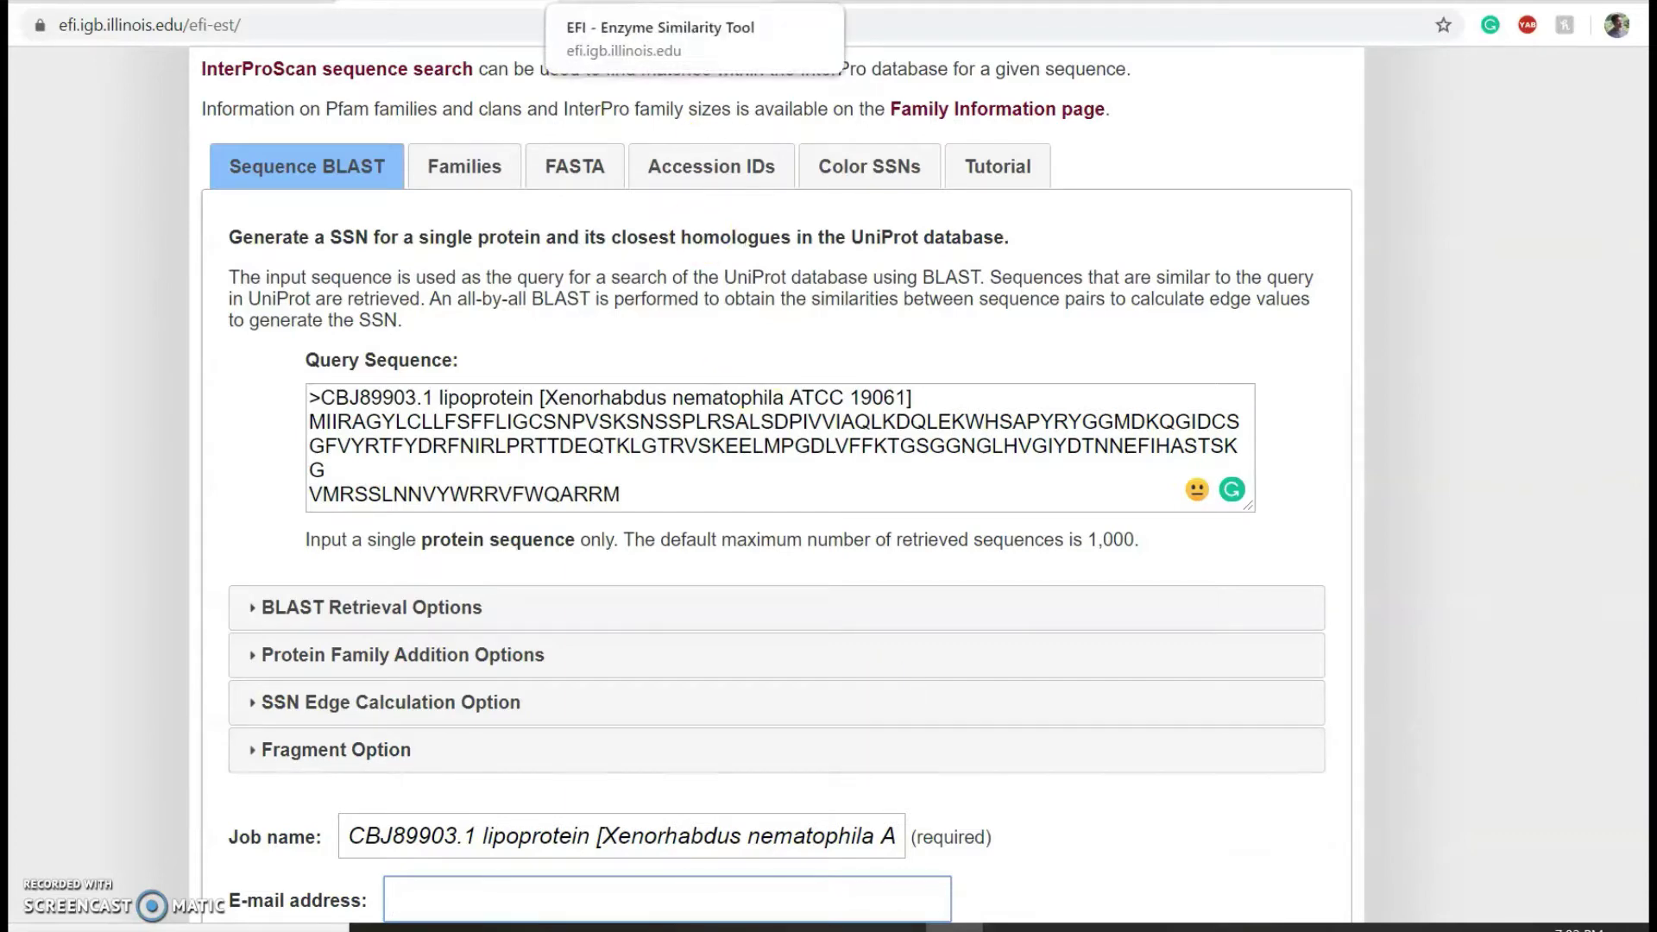
# Step: Open the Dataset Analysis tab for job 41027 and scroll to the sequence-length histogram
pyautogui.click(647, 2)
pyautogui.scroll(-1, 700, 448)
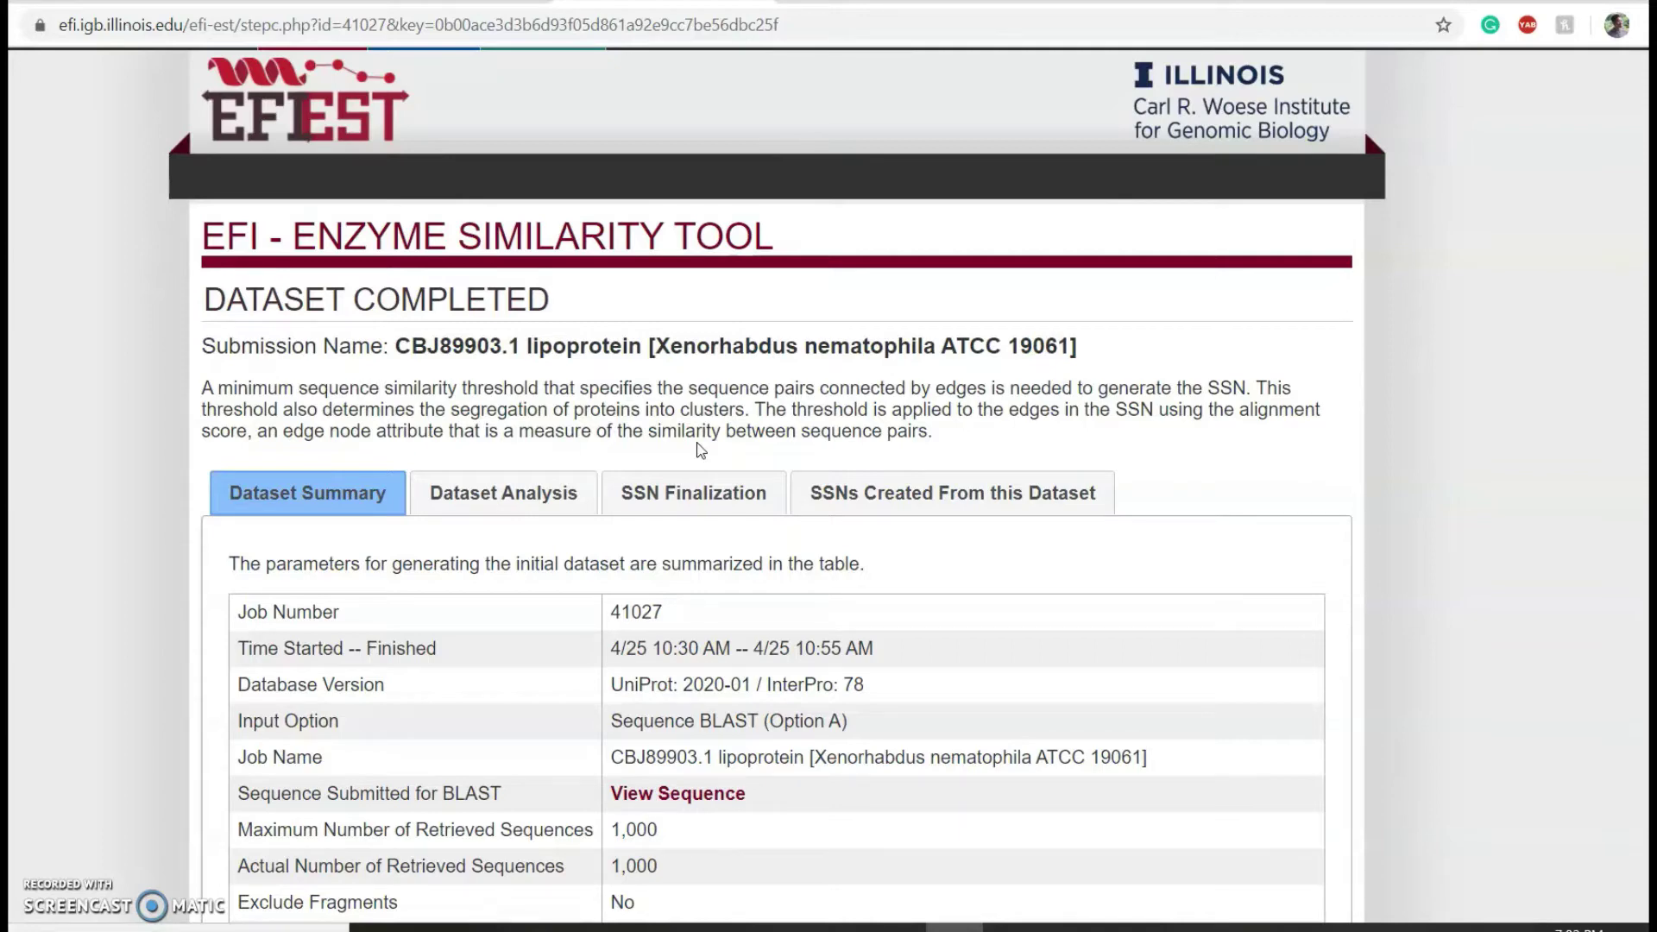
pyautogui.scroll(-2, 701, 450)
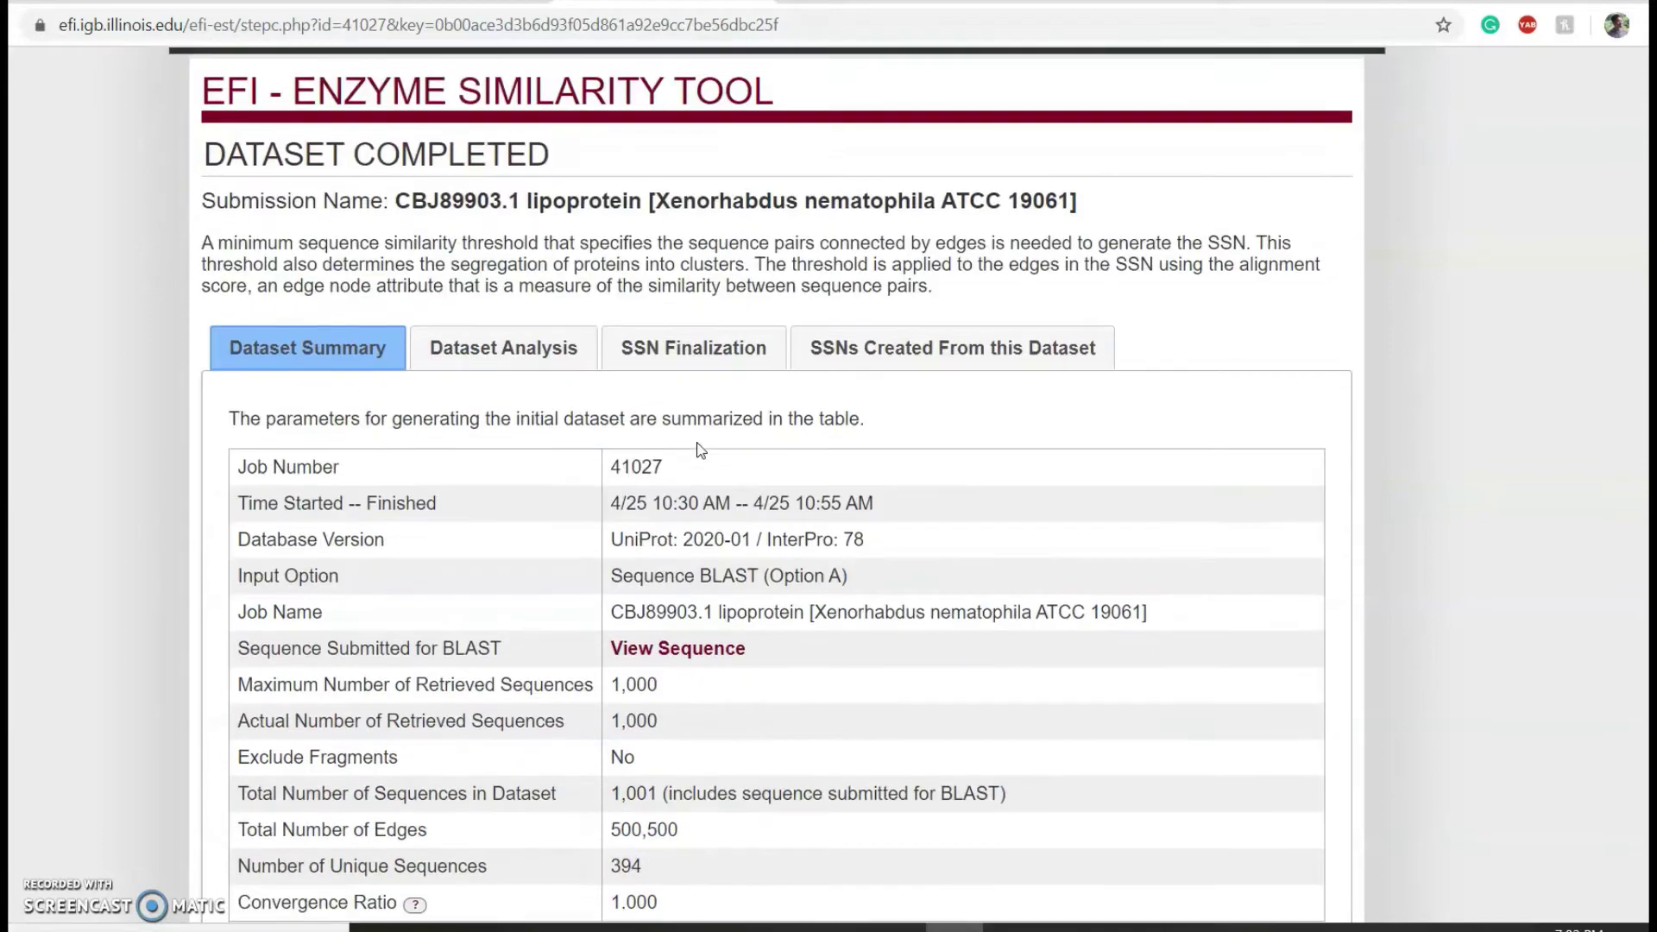
pyautogui.click(521, 350)
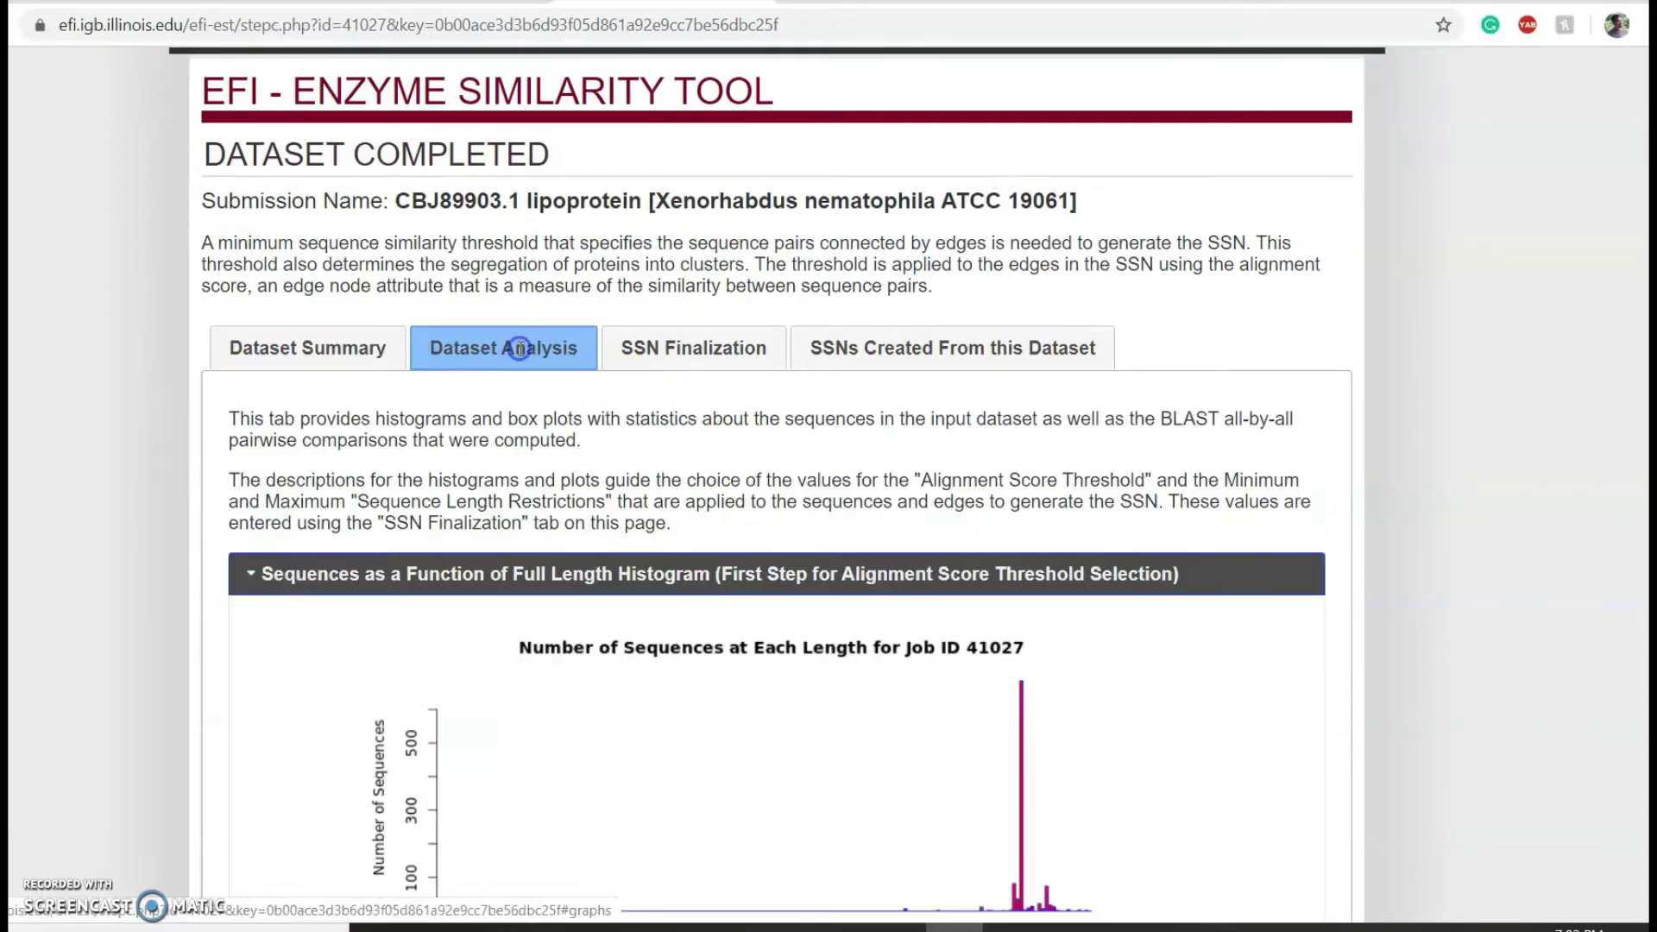
pyautogui.scroll(-3, 594, 505)
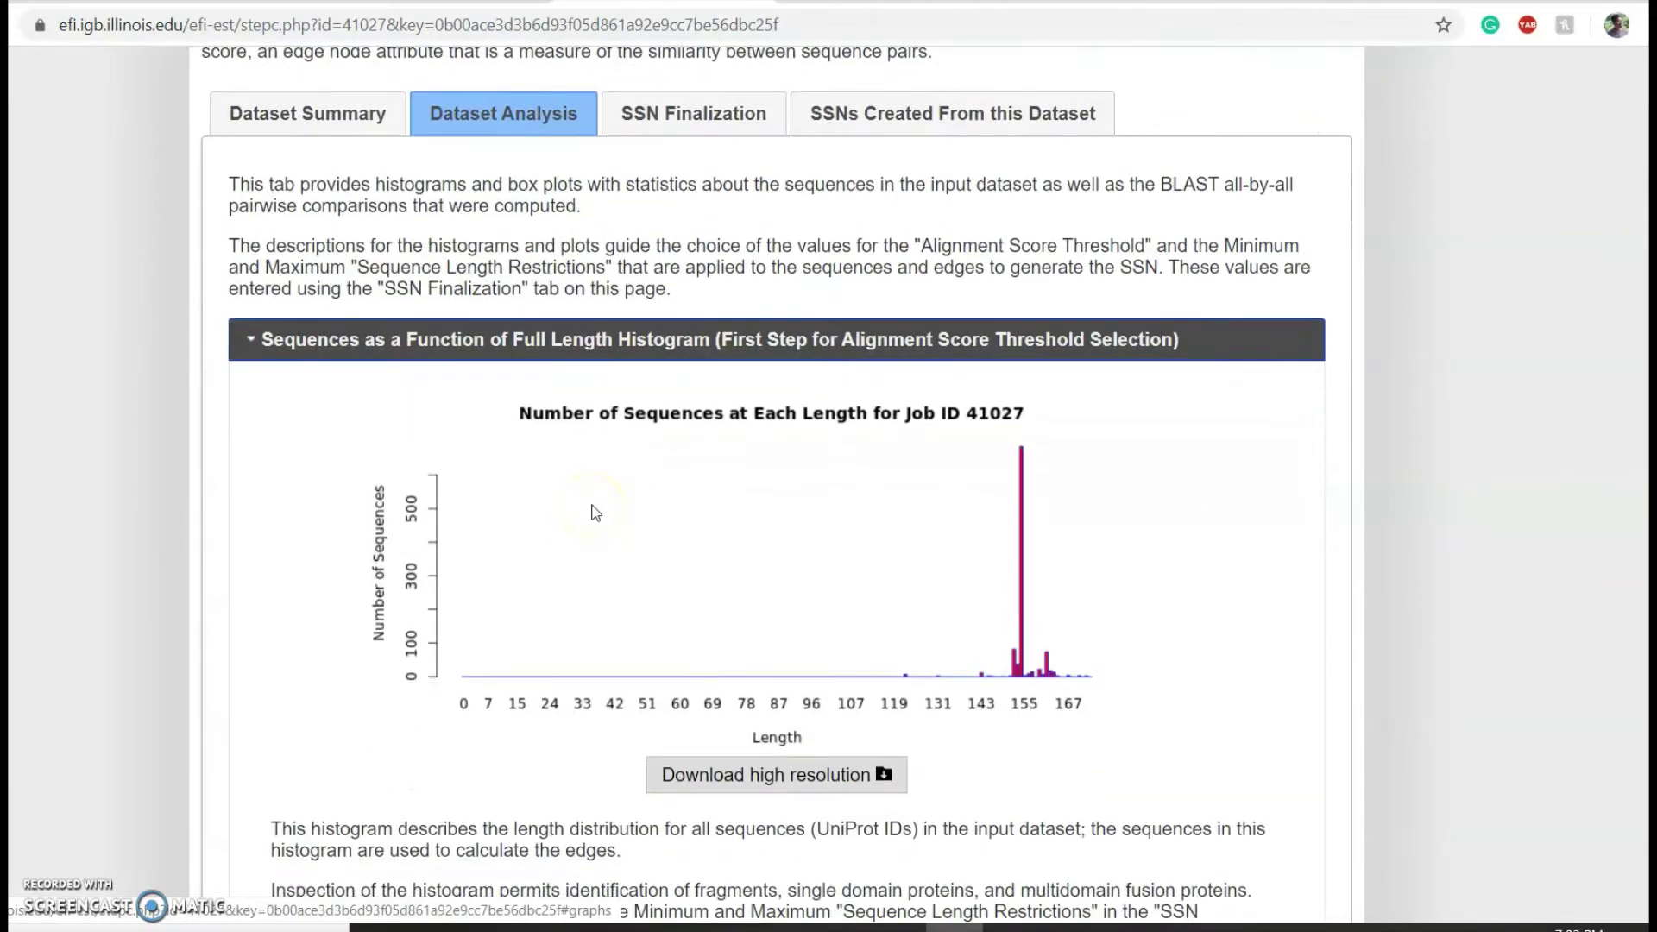
pyautogui.scroll(-1, 604, 557)
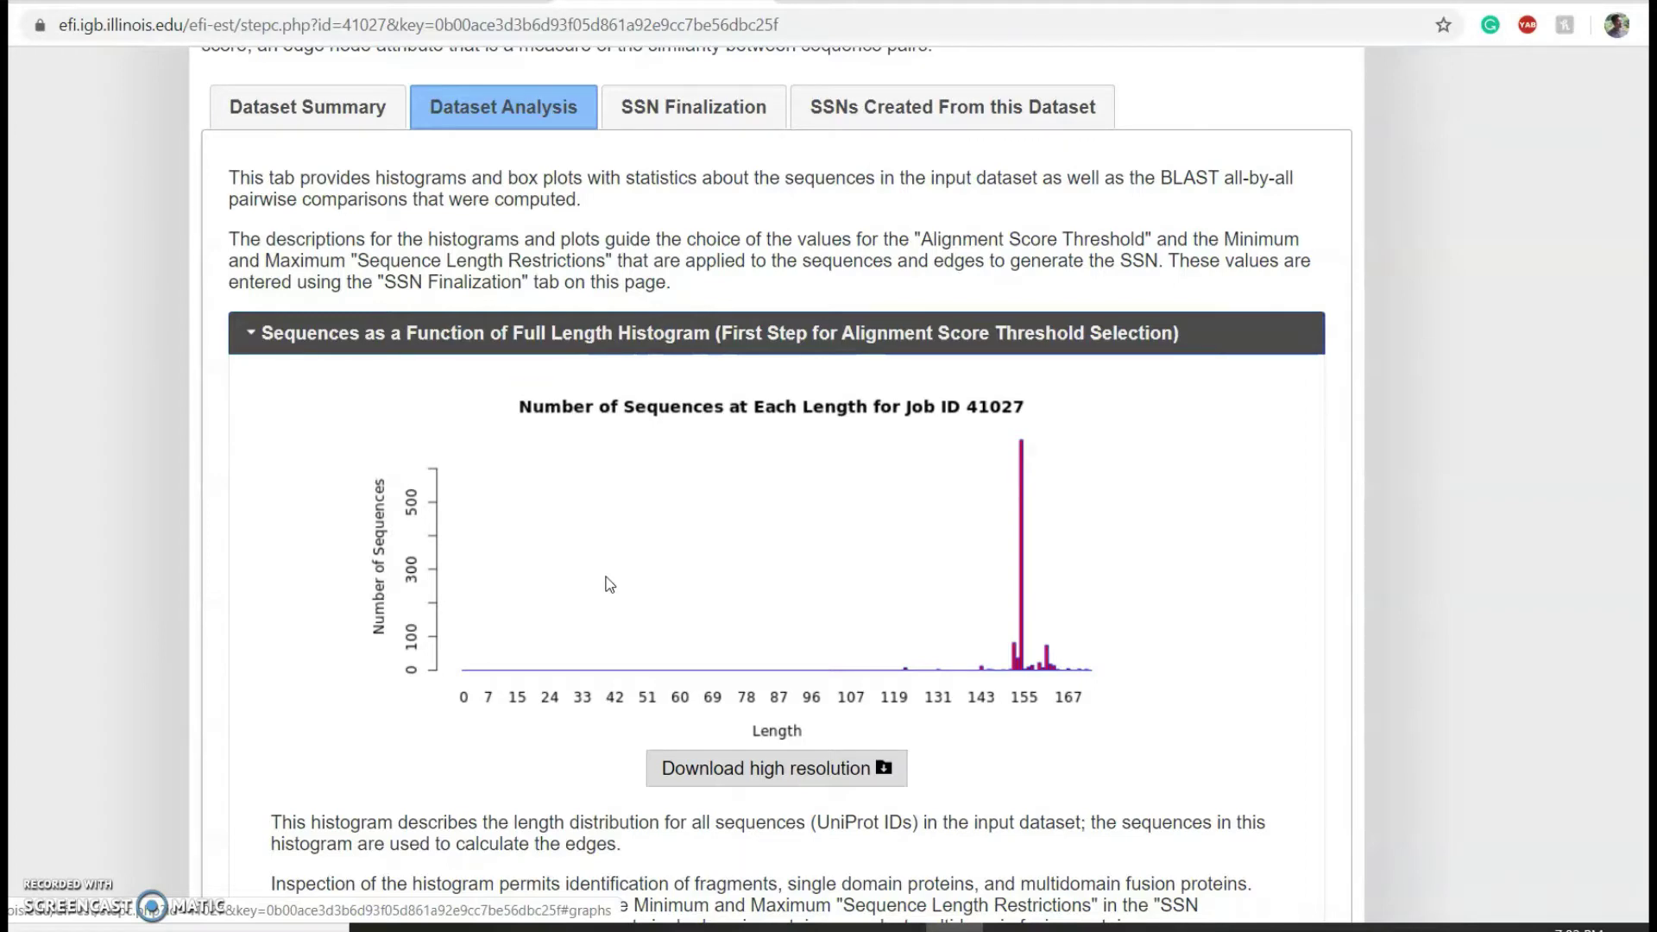
pyautogui.scroll(-13, 609, 585)
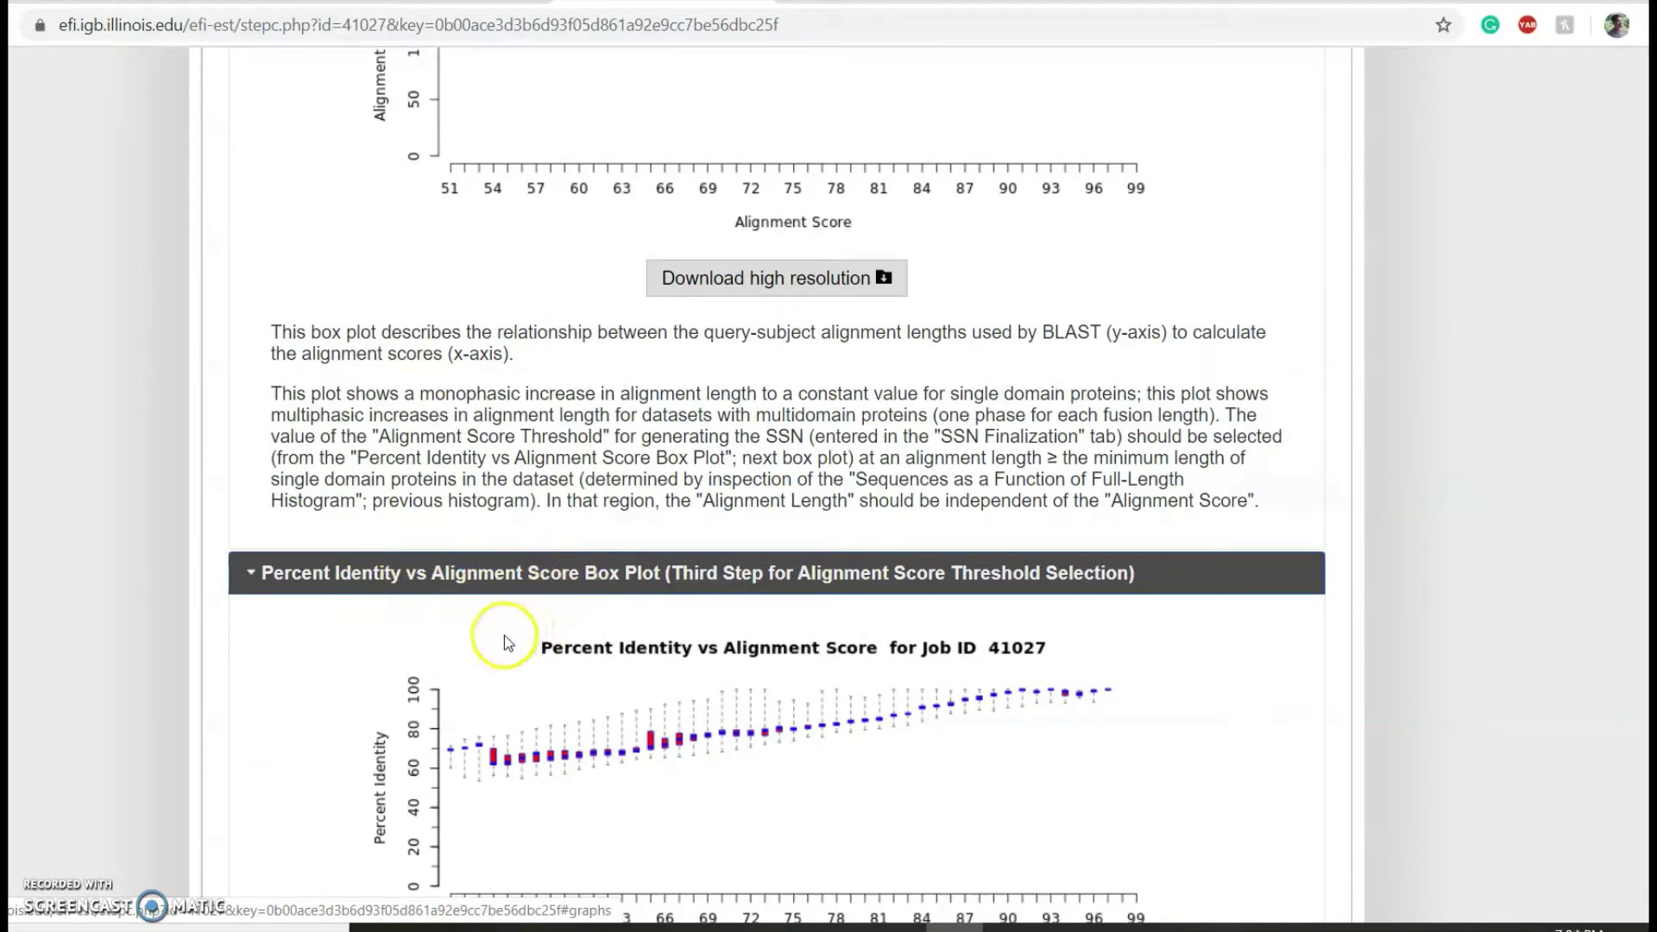
pyautogui.scroll(-1, 508, 645)
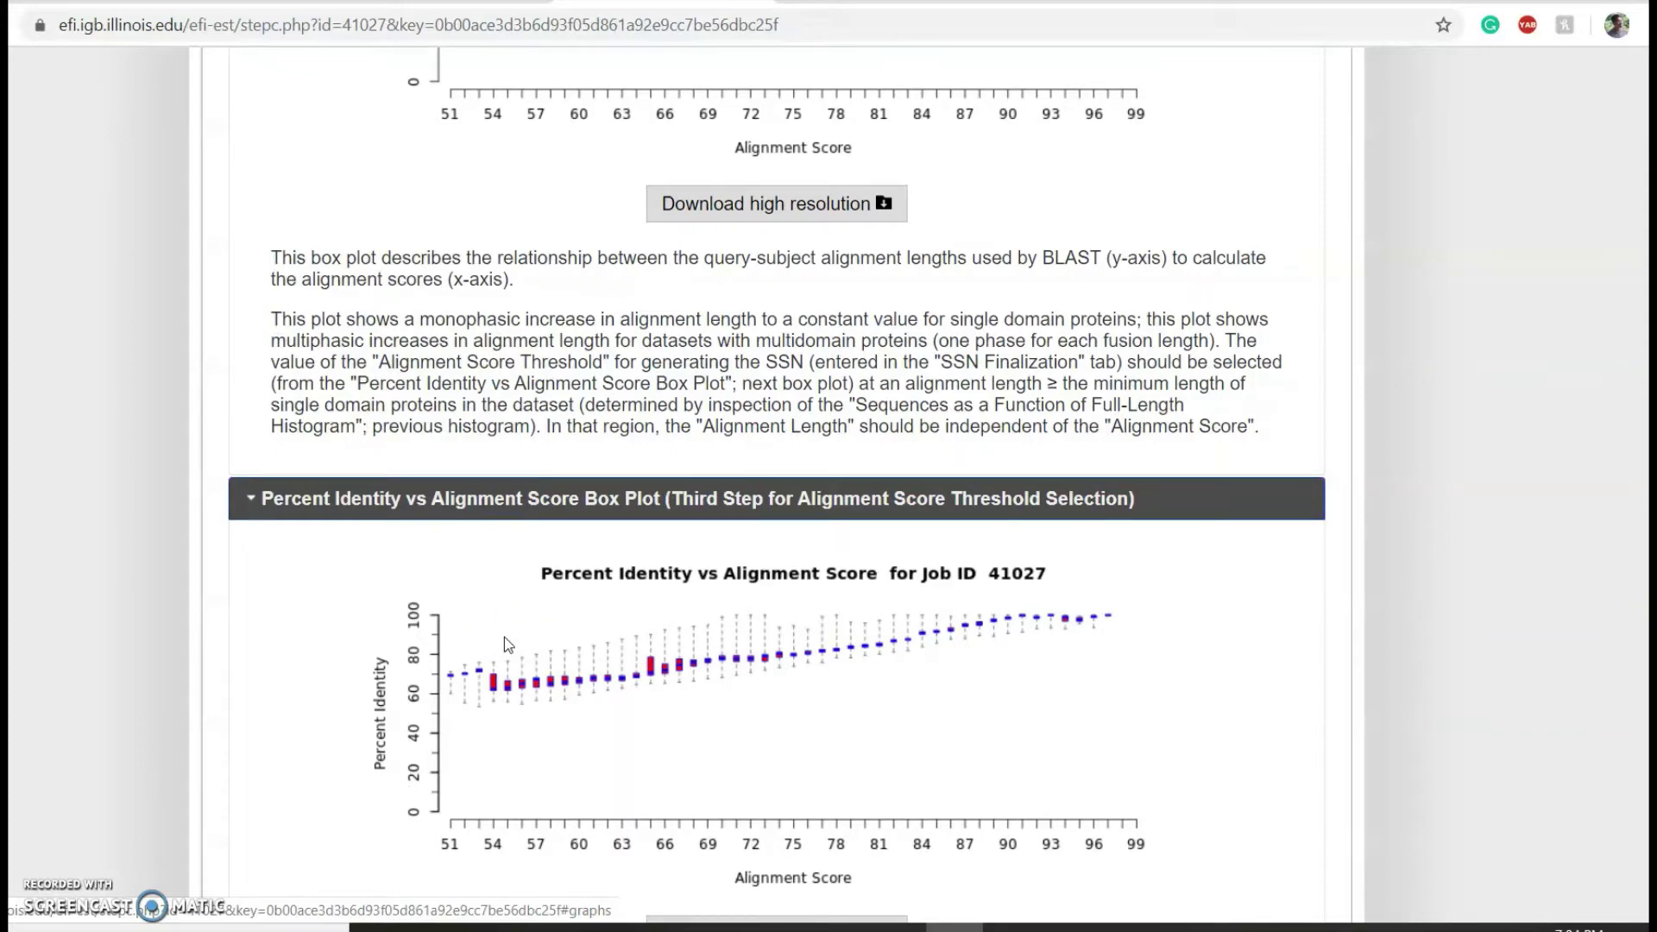
pyautogui.scroll(-1, 507, 644)
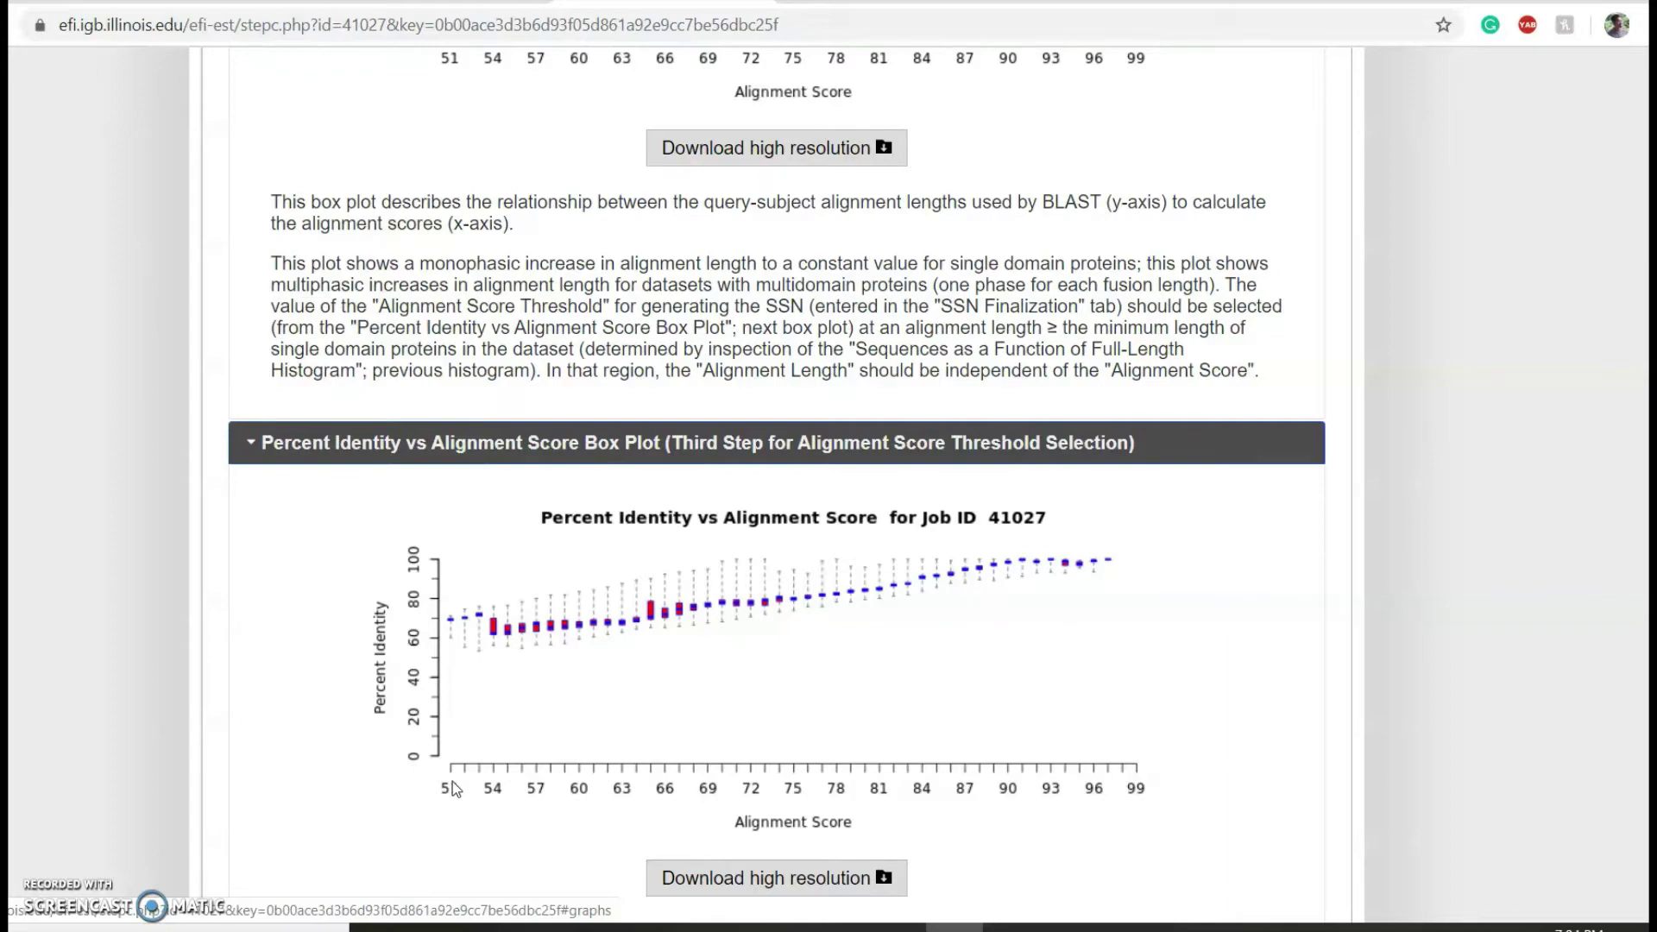
pyautogui.scroll(20, 453, 780)
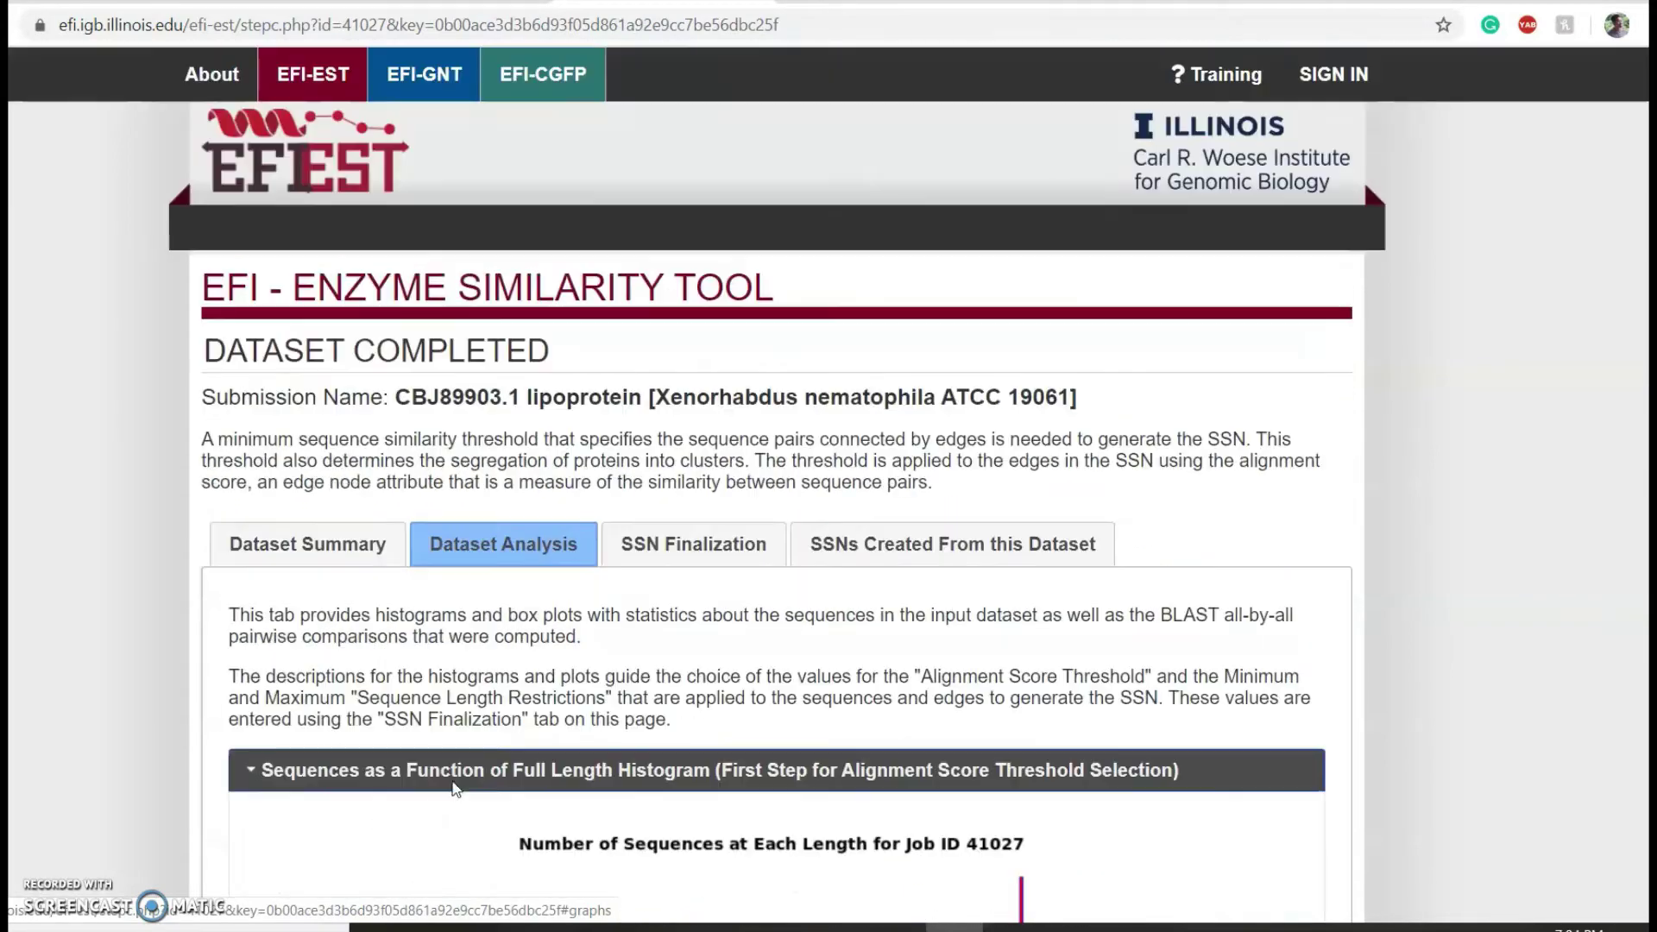
# Step: Create the SSN with alignment score threshold 51 and empty length limits
pyautogui.click(490, 781)
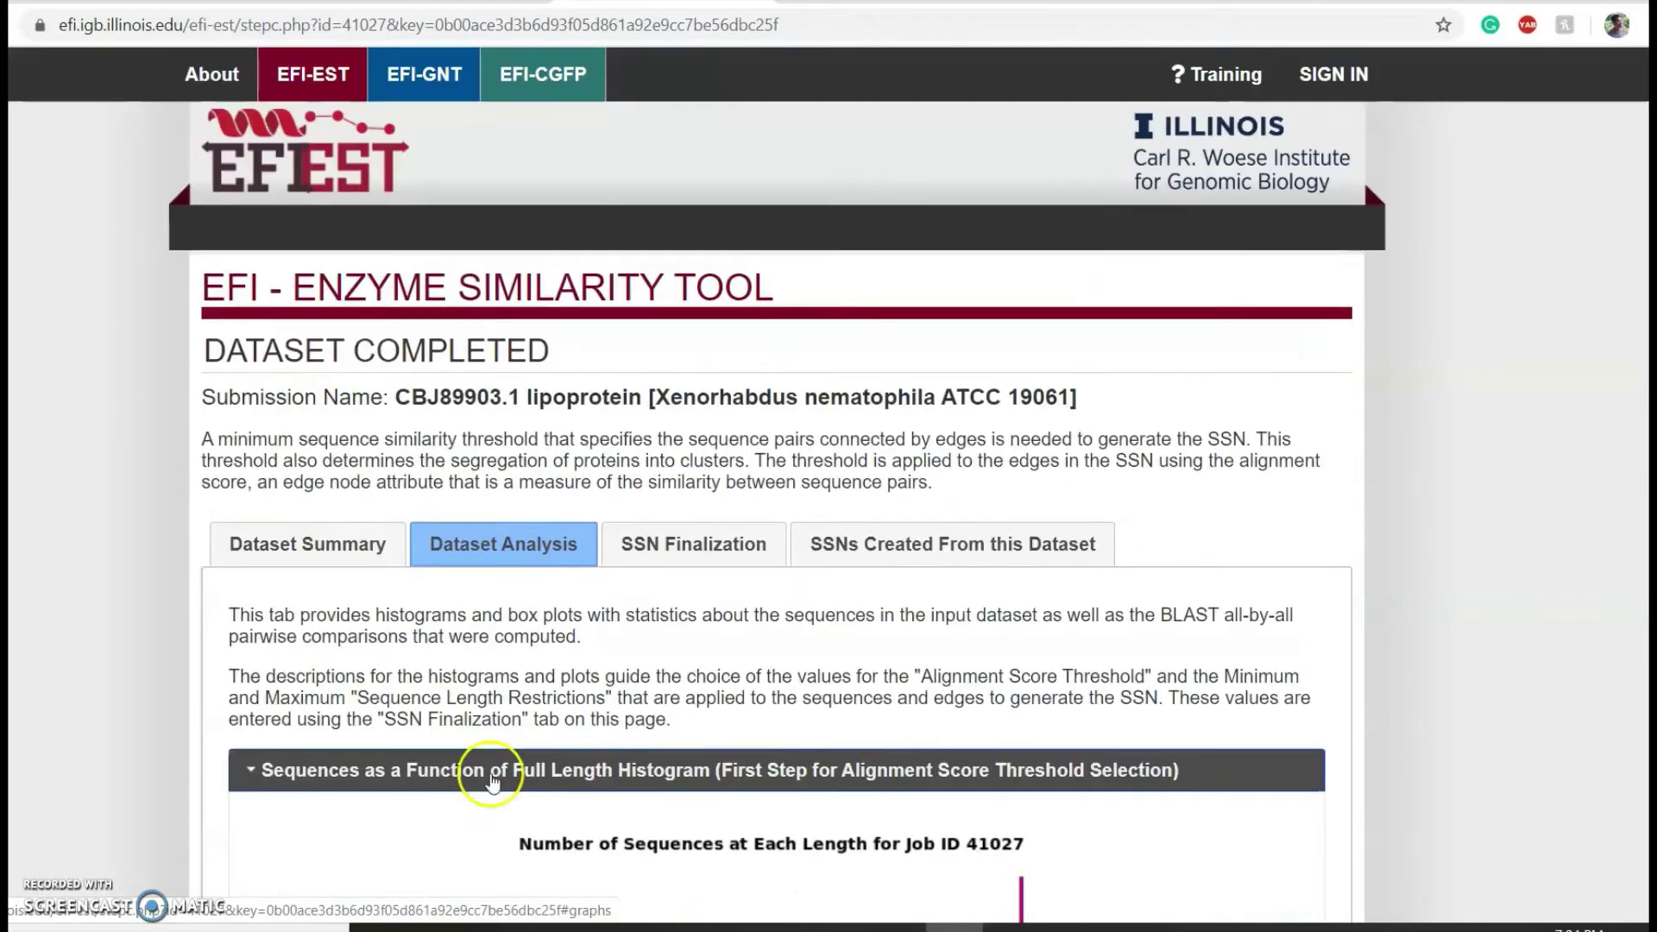
pyautogui.click(738, 556)
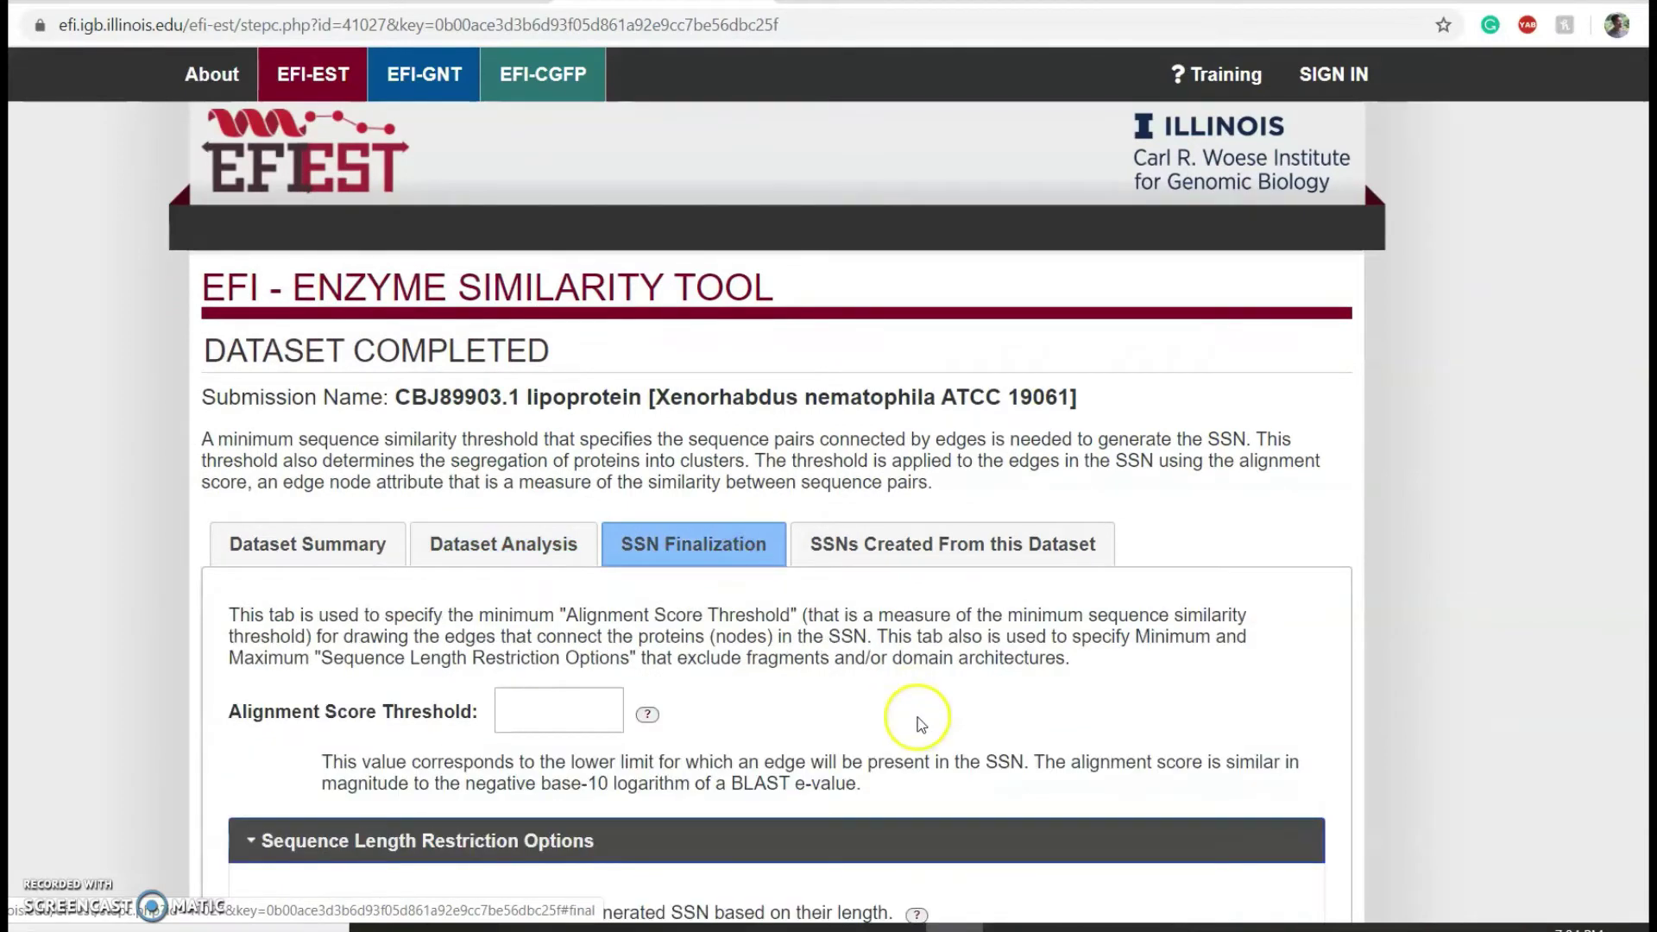
pyautogui.scroll(-3, 918, 723)
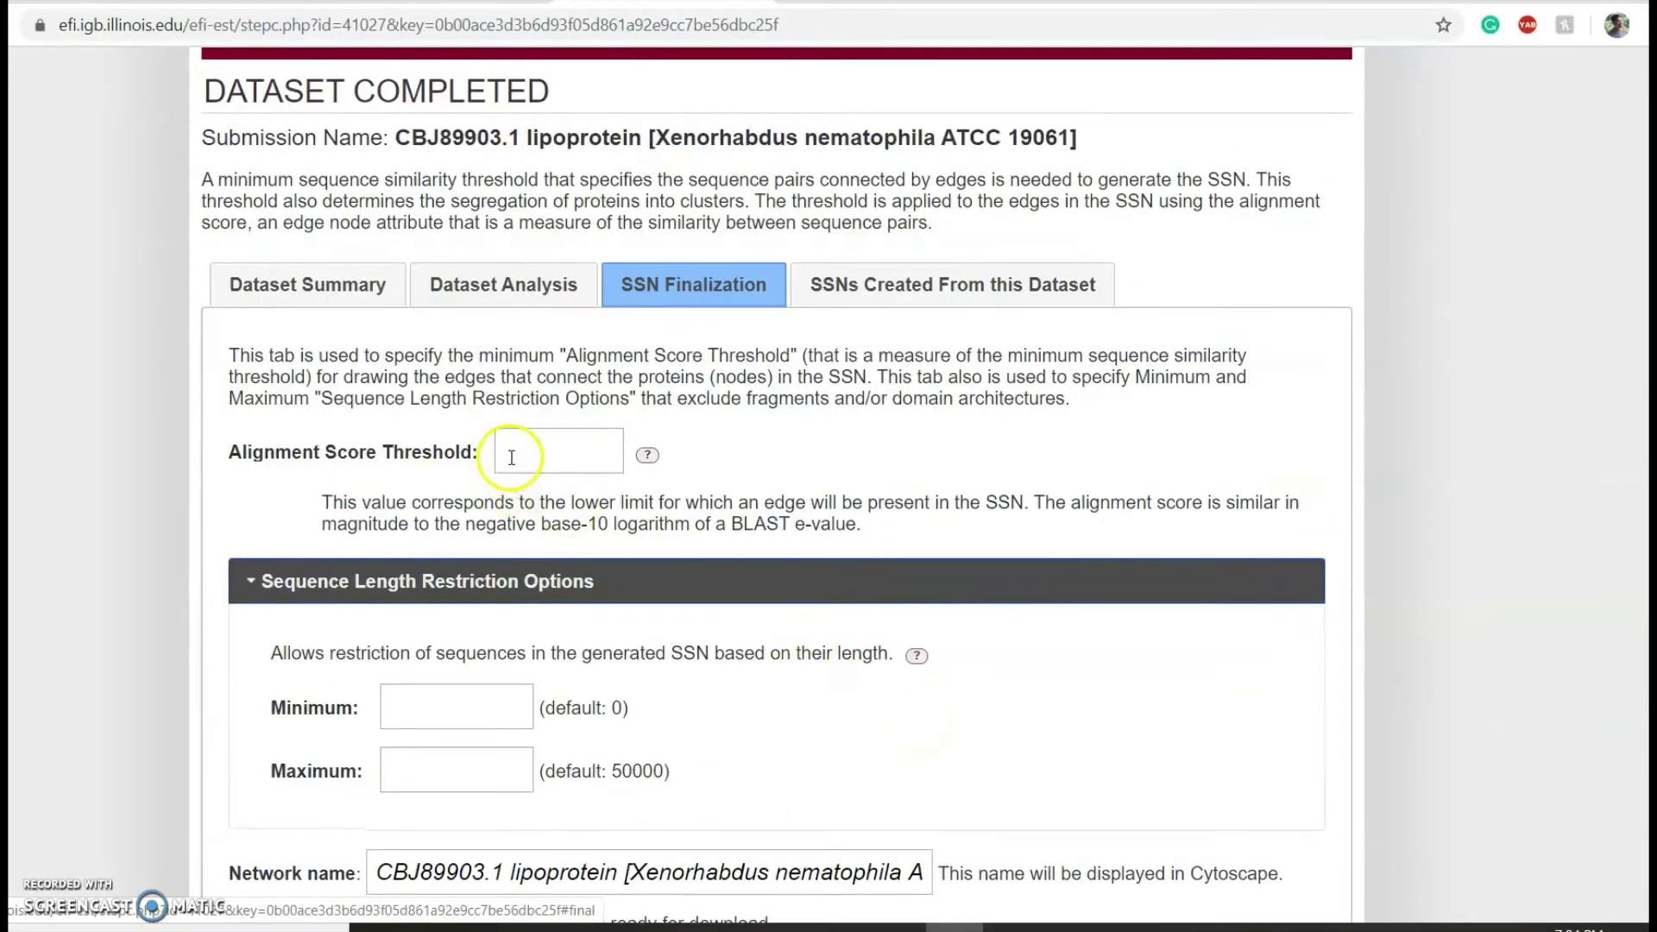
pyautogui.click(512, 457)
pyautogui.write('51')
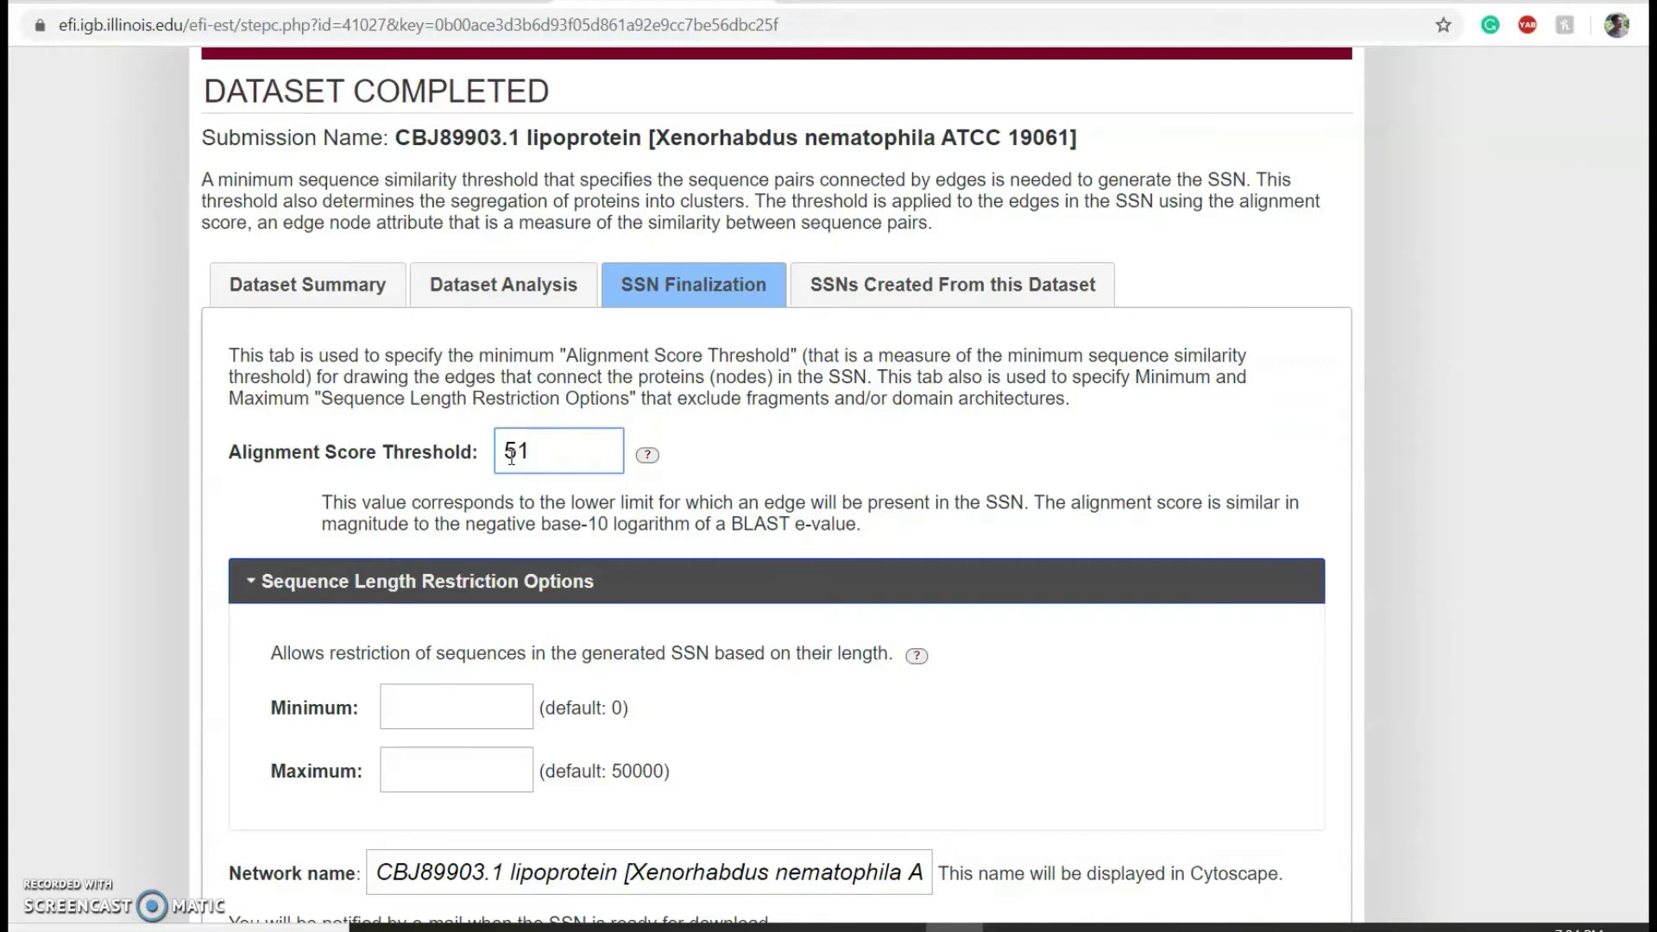
pyautogui.scroll(-3, 512, 457)
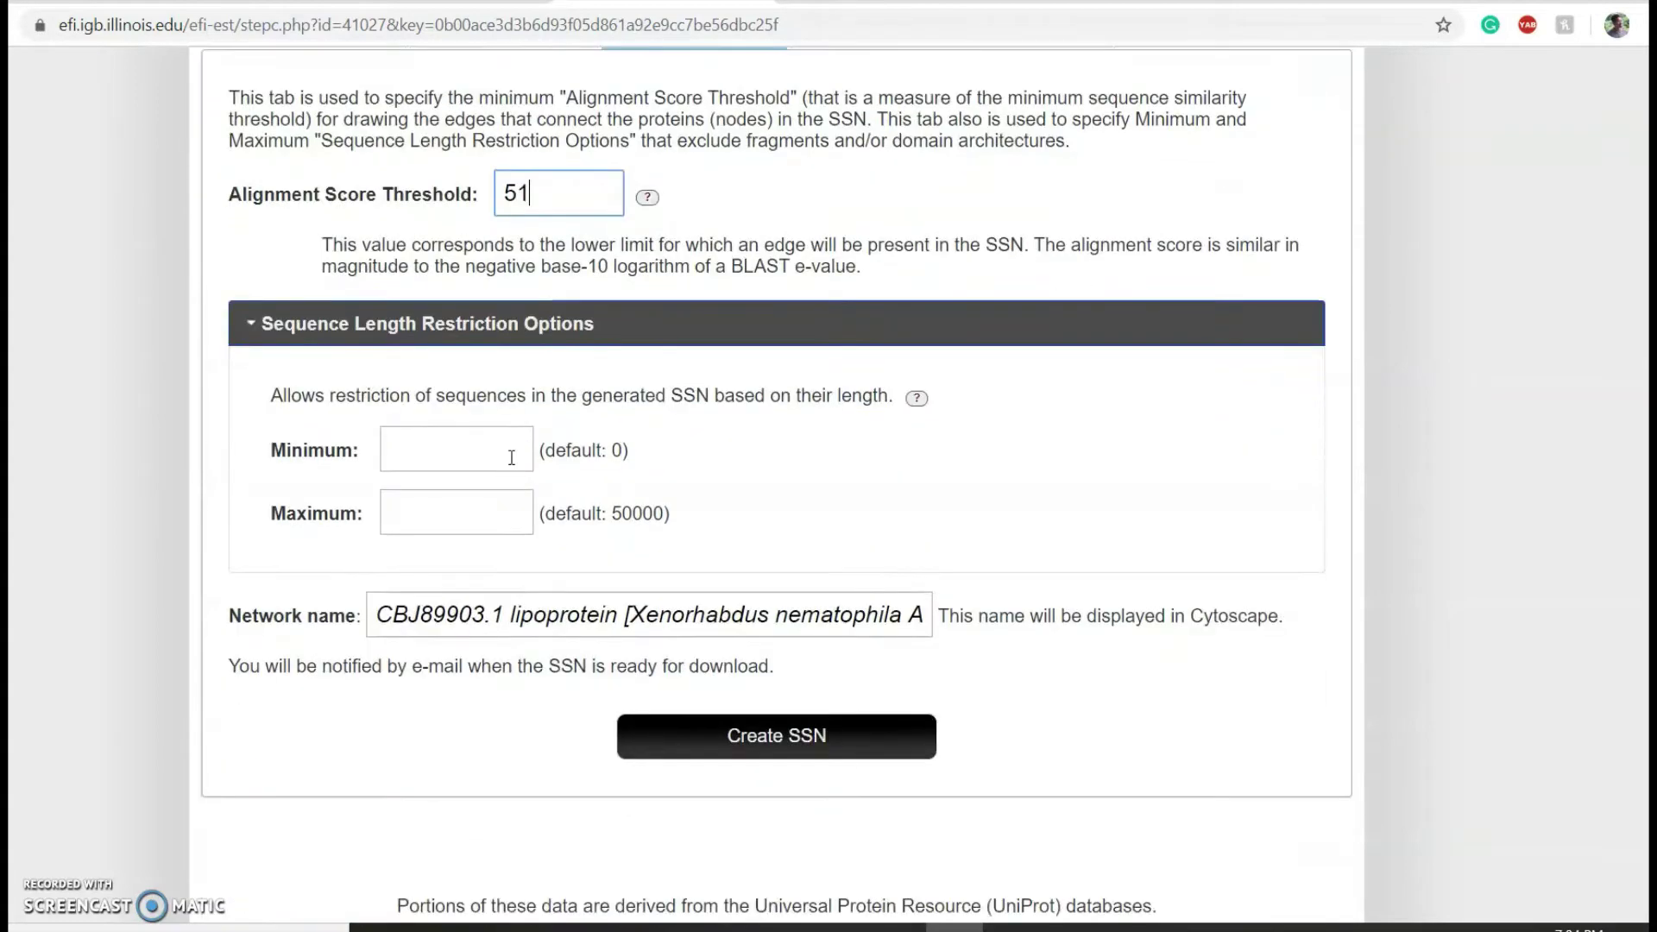
pyautogui.click(512, 604)
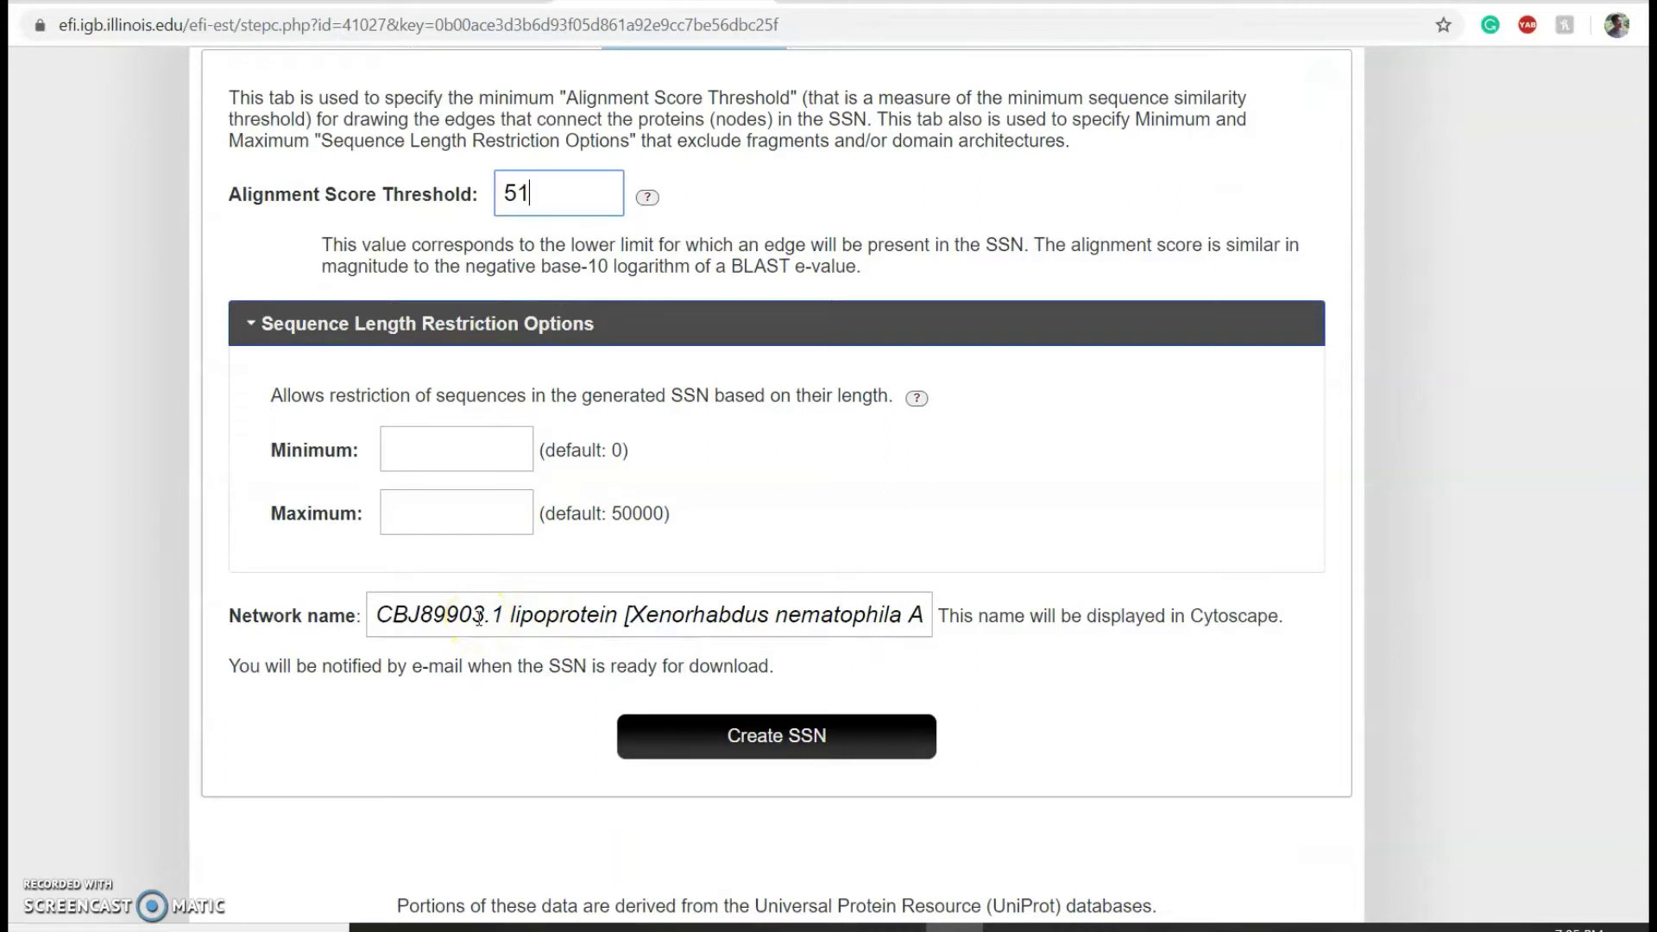
pyautogui.scroll(-1, 479, 618)
pyautogui.click(668, 682)
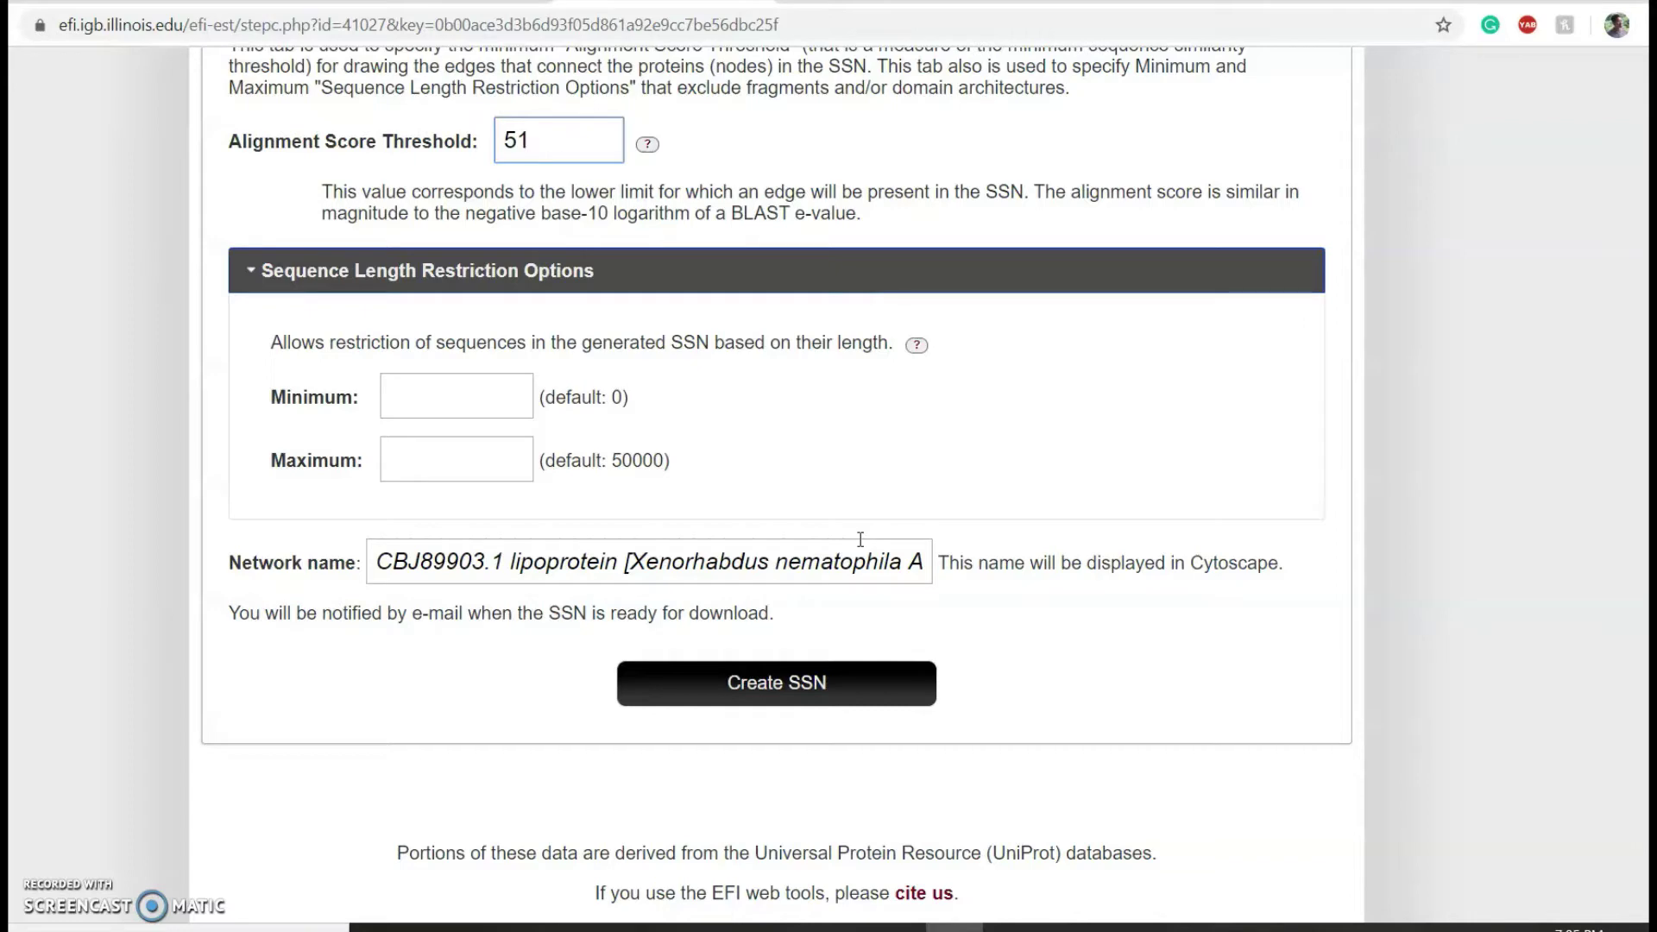
pyautogui.press('Return')
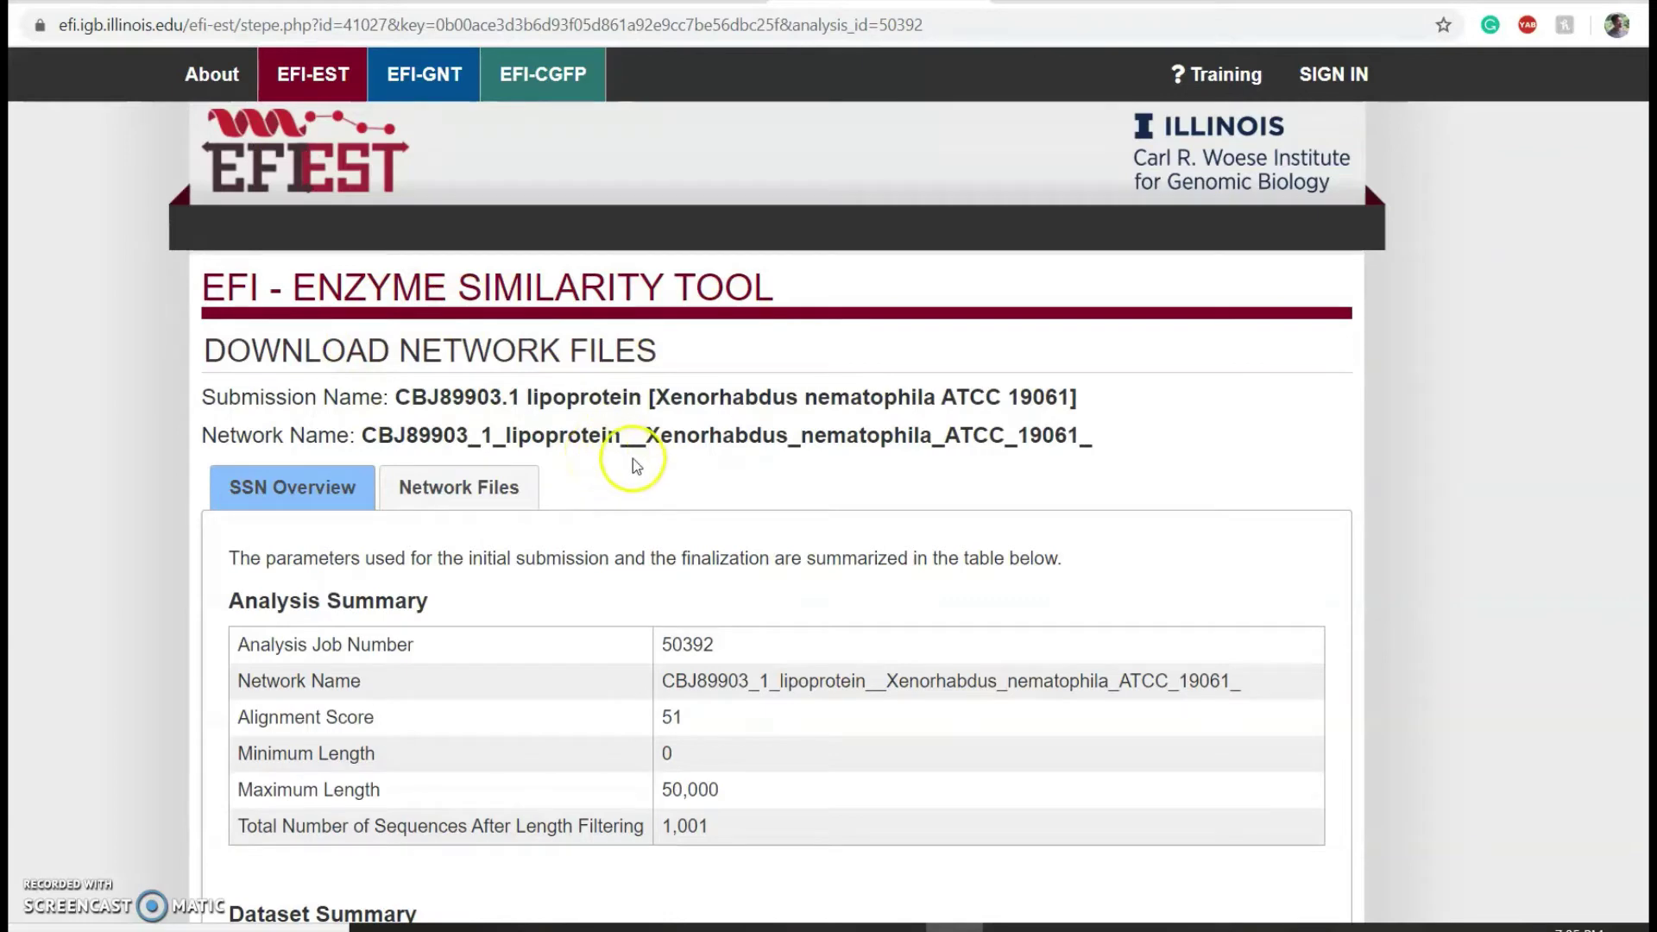
# Step: Show the Network Files tab and scroll to the Representative Node Networks listed by percent identity
pyautogui.scroll(-1, 636, 465)
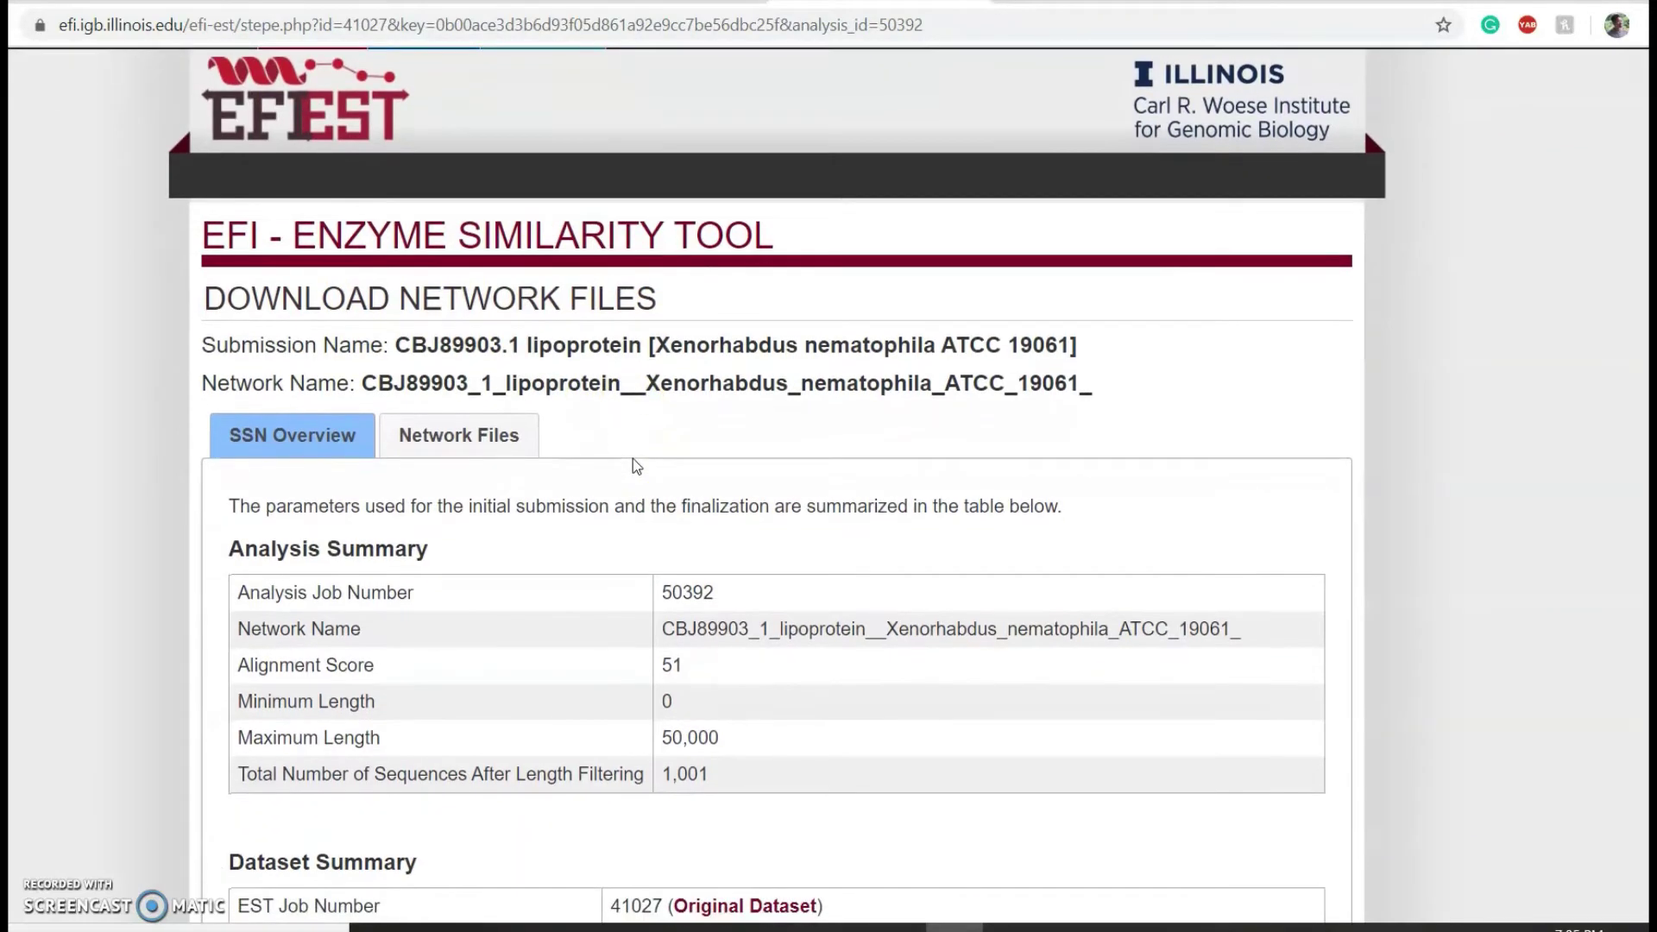
pyautogui.click(444, 438)
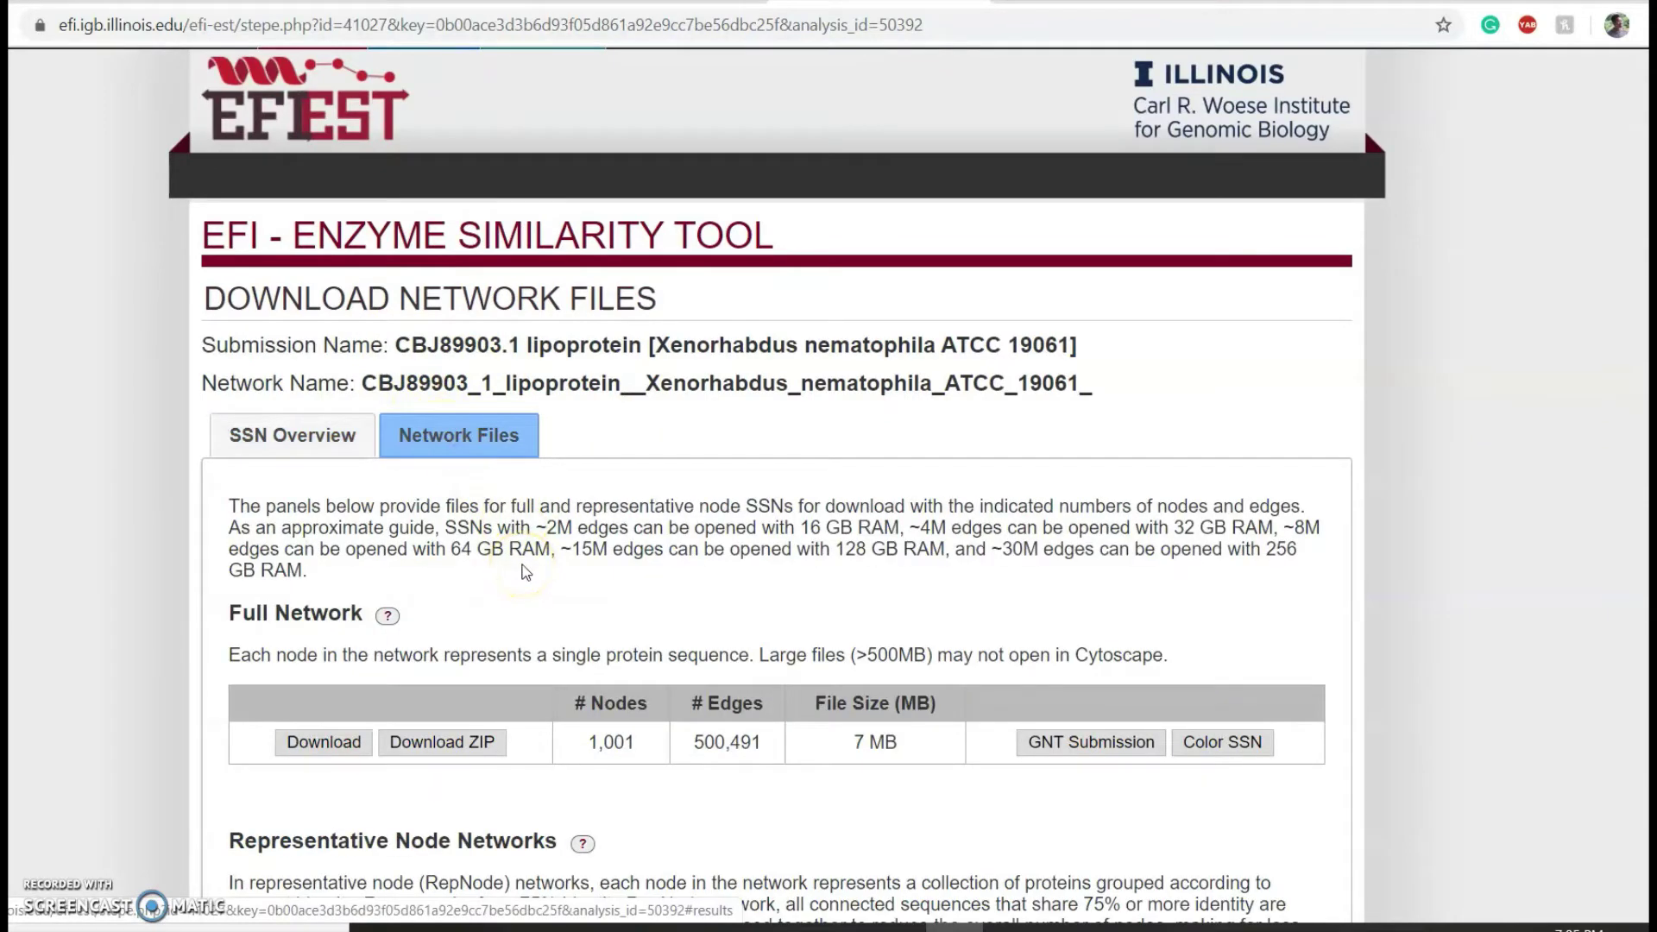
pyautogui.scroll(-2, 525, 572)
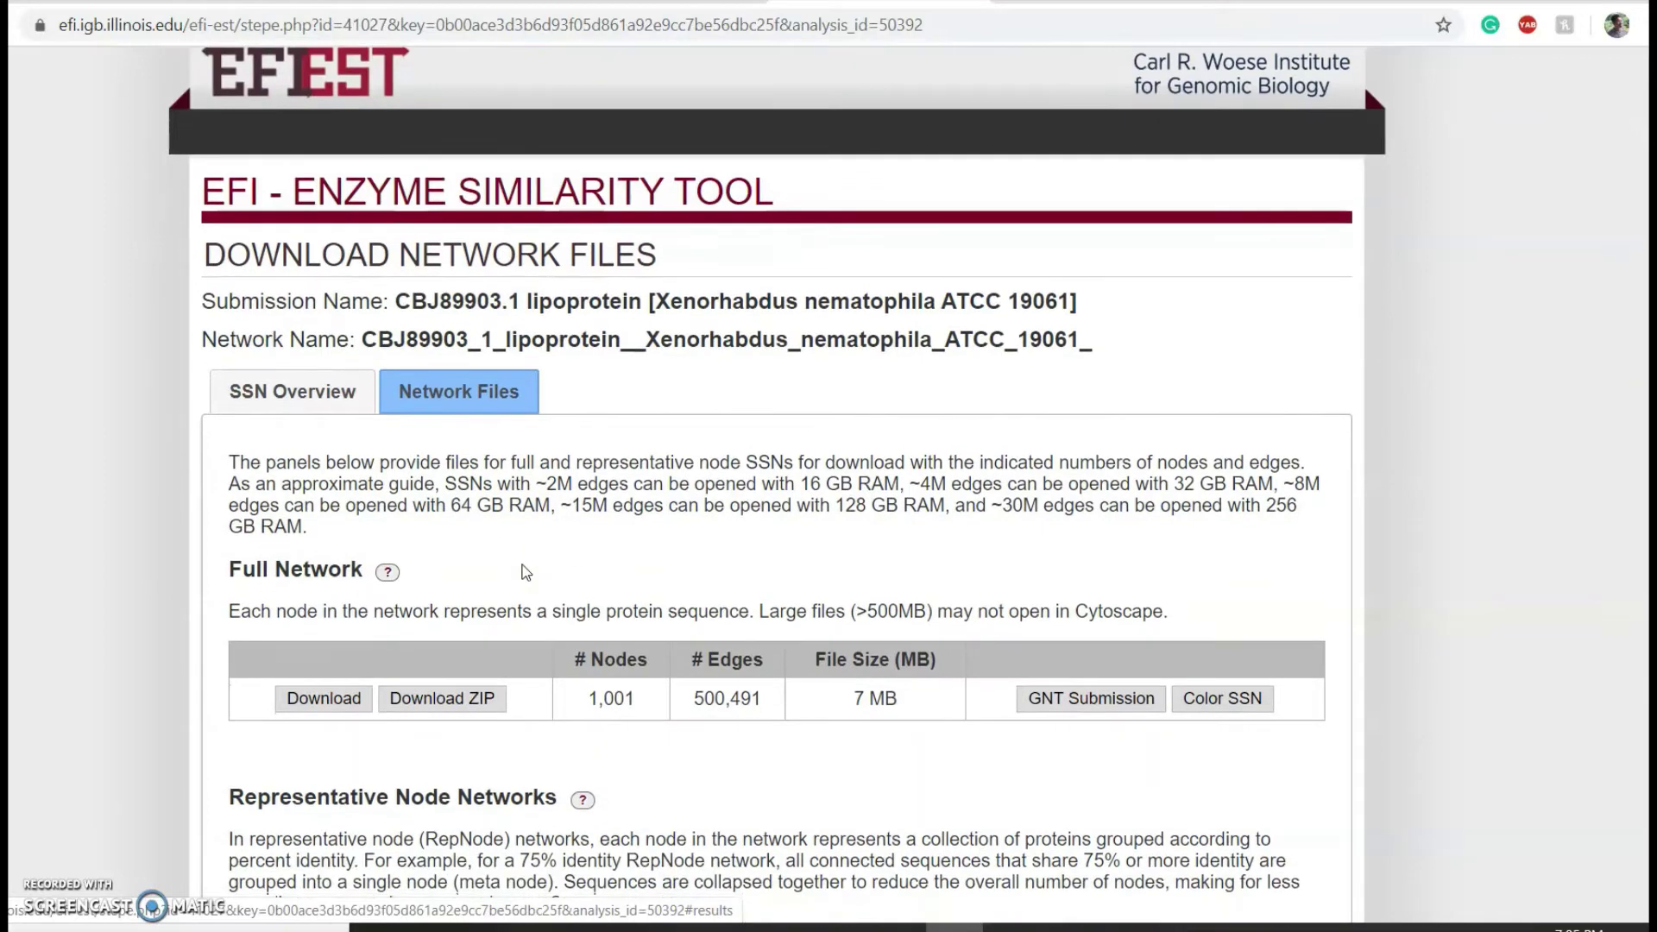
pyautogui.click(256, 469)
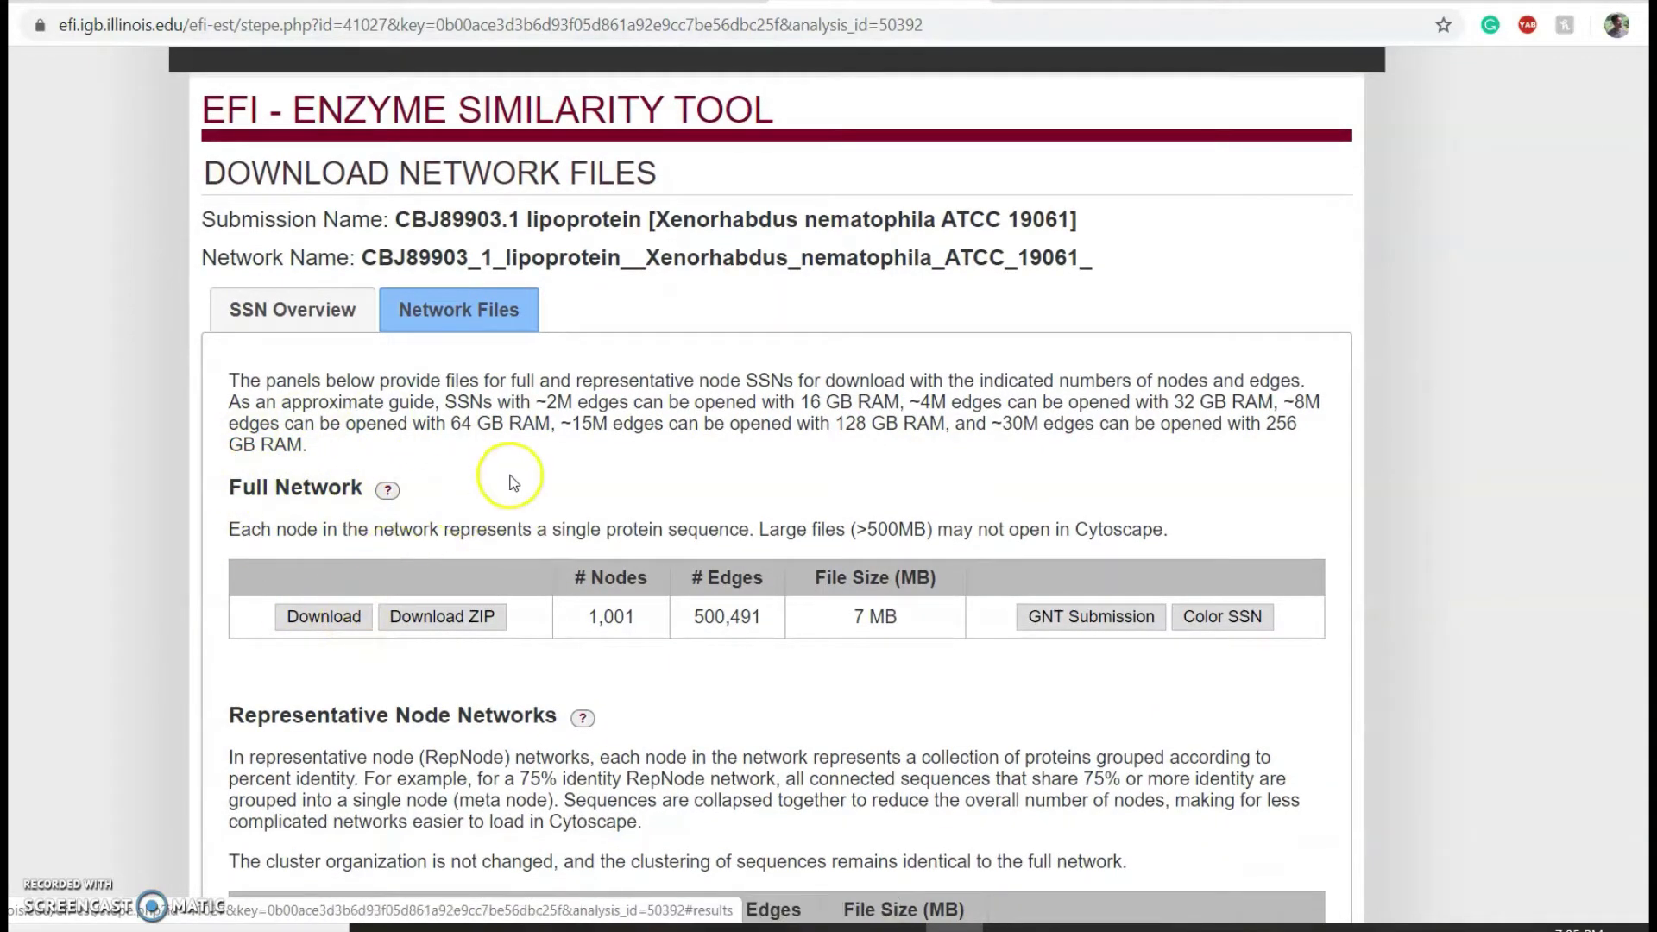
pyautogui.scroll(-1, 628, 473)
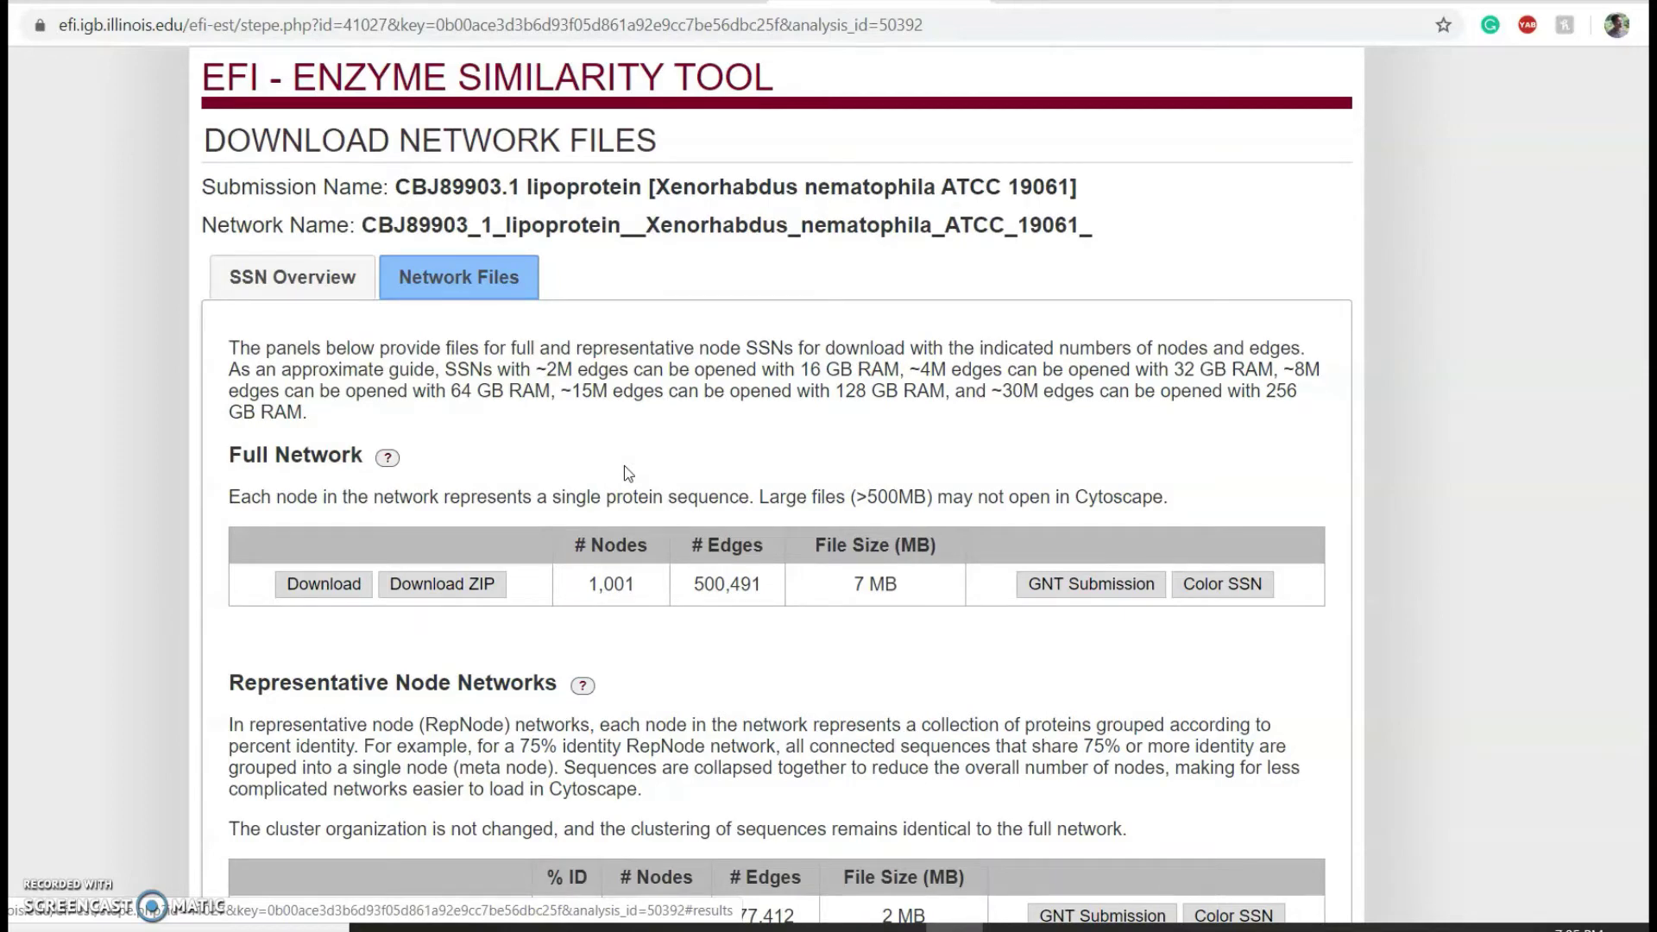
pyautogui.scroll(-2, 624, 464)
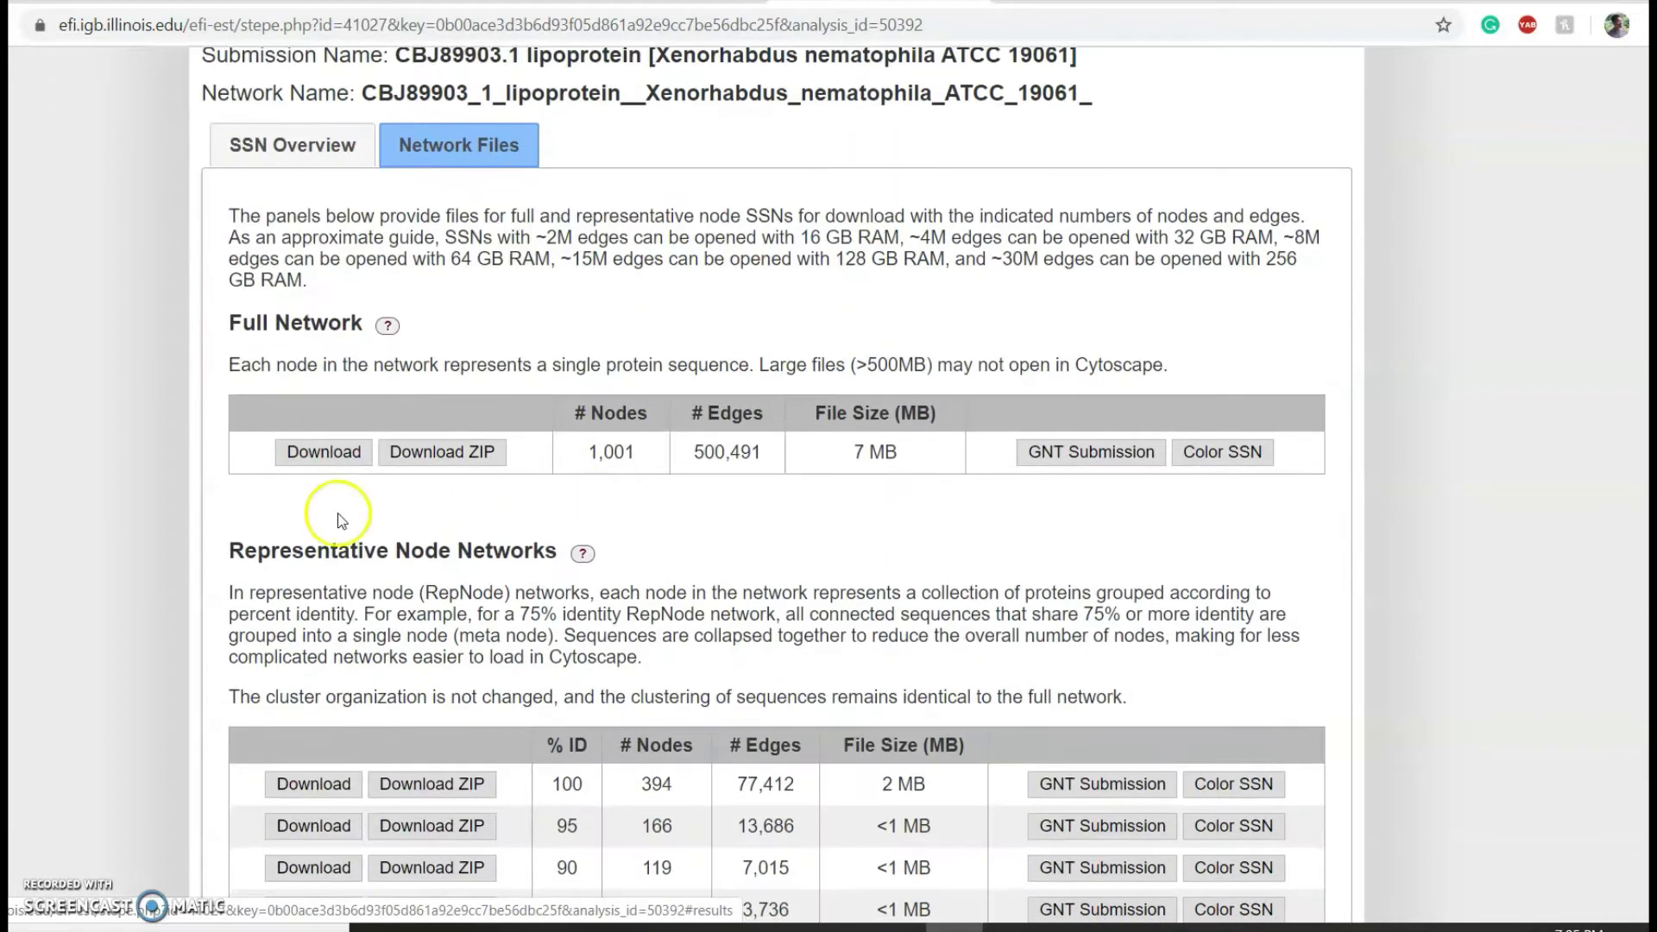
pyautogui.scroll(-1, 532, 607)
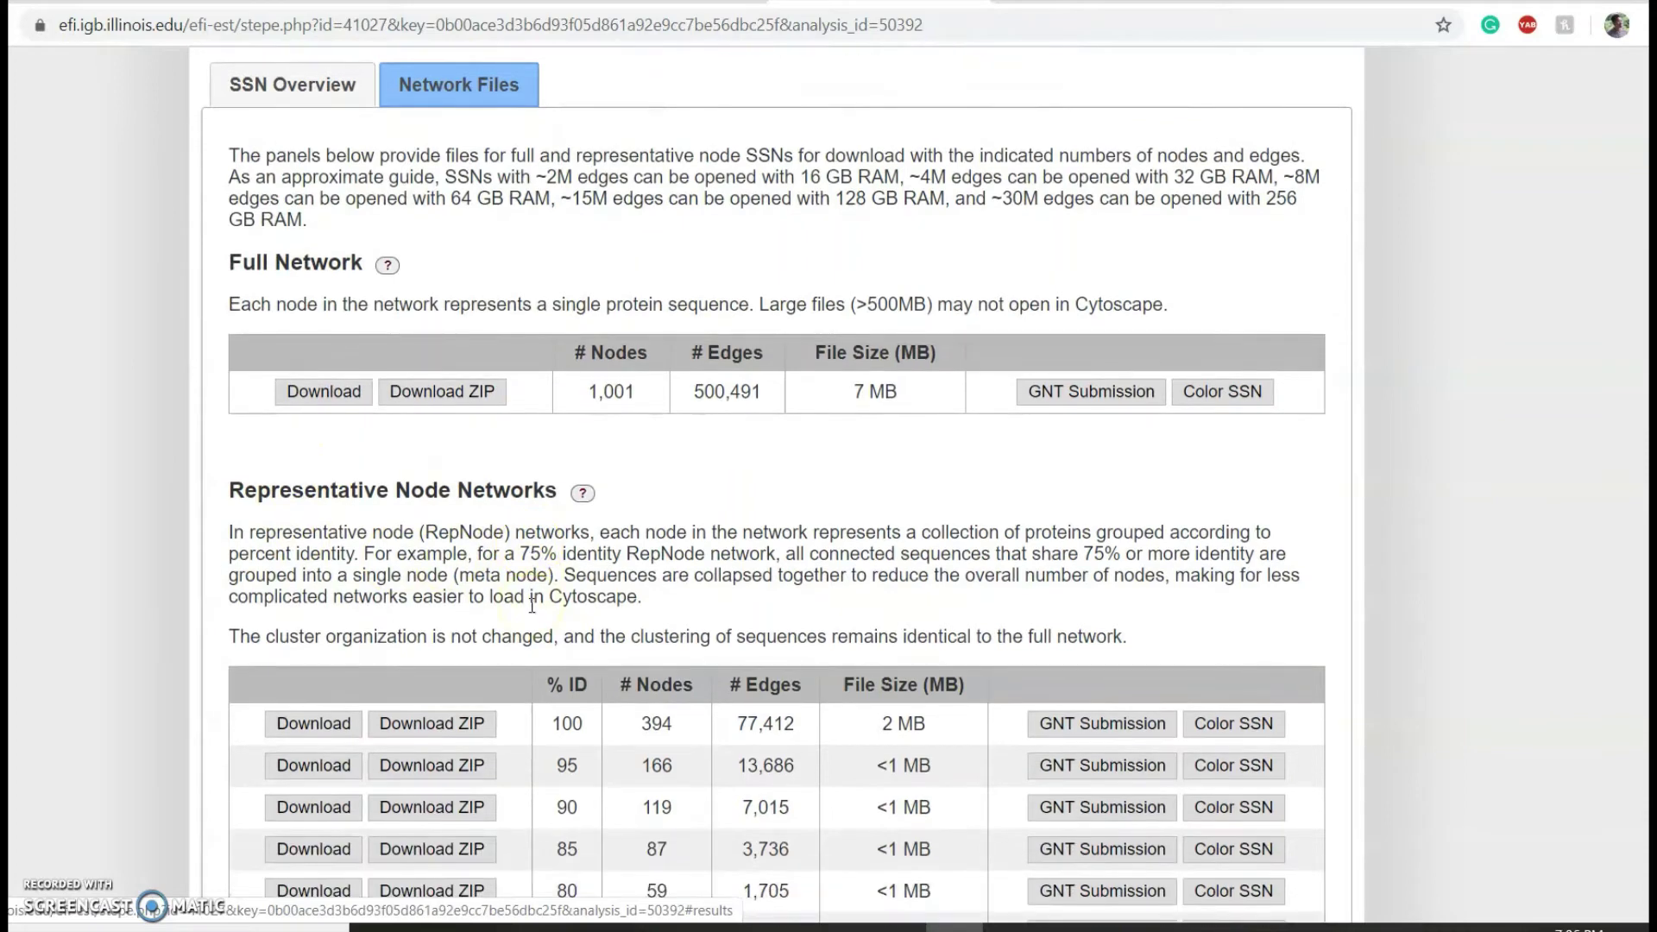
pyautogui.scroll(-1, 504, 649)
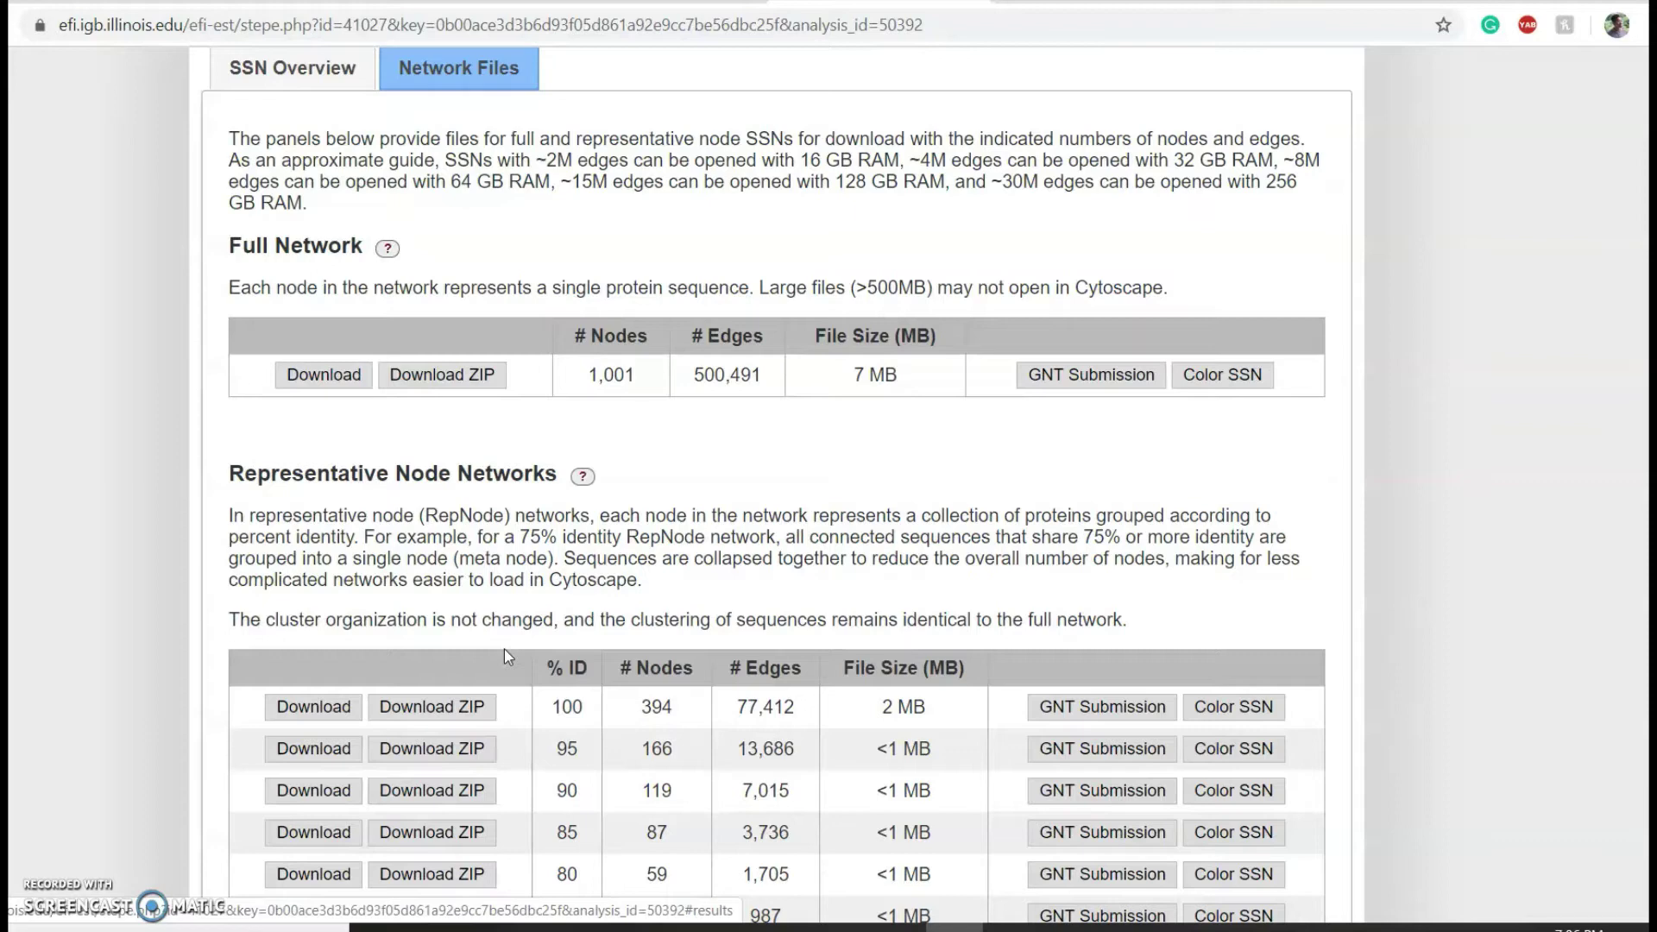
pyautogui.scroll(-1, 504, 649)
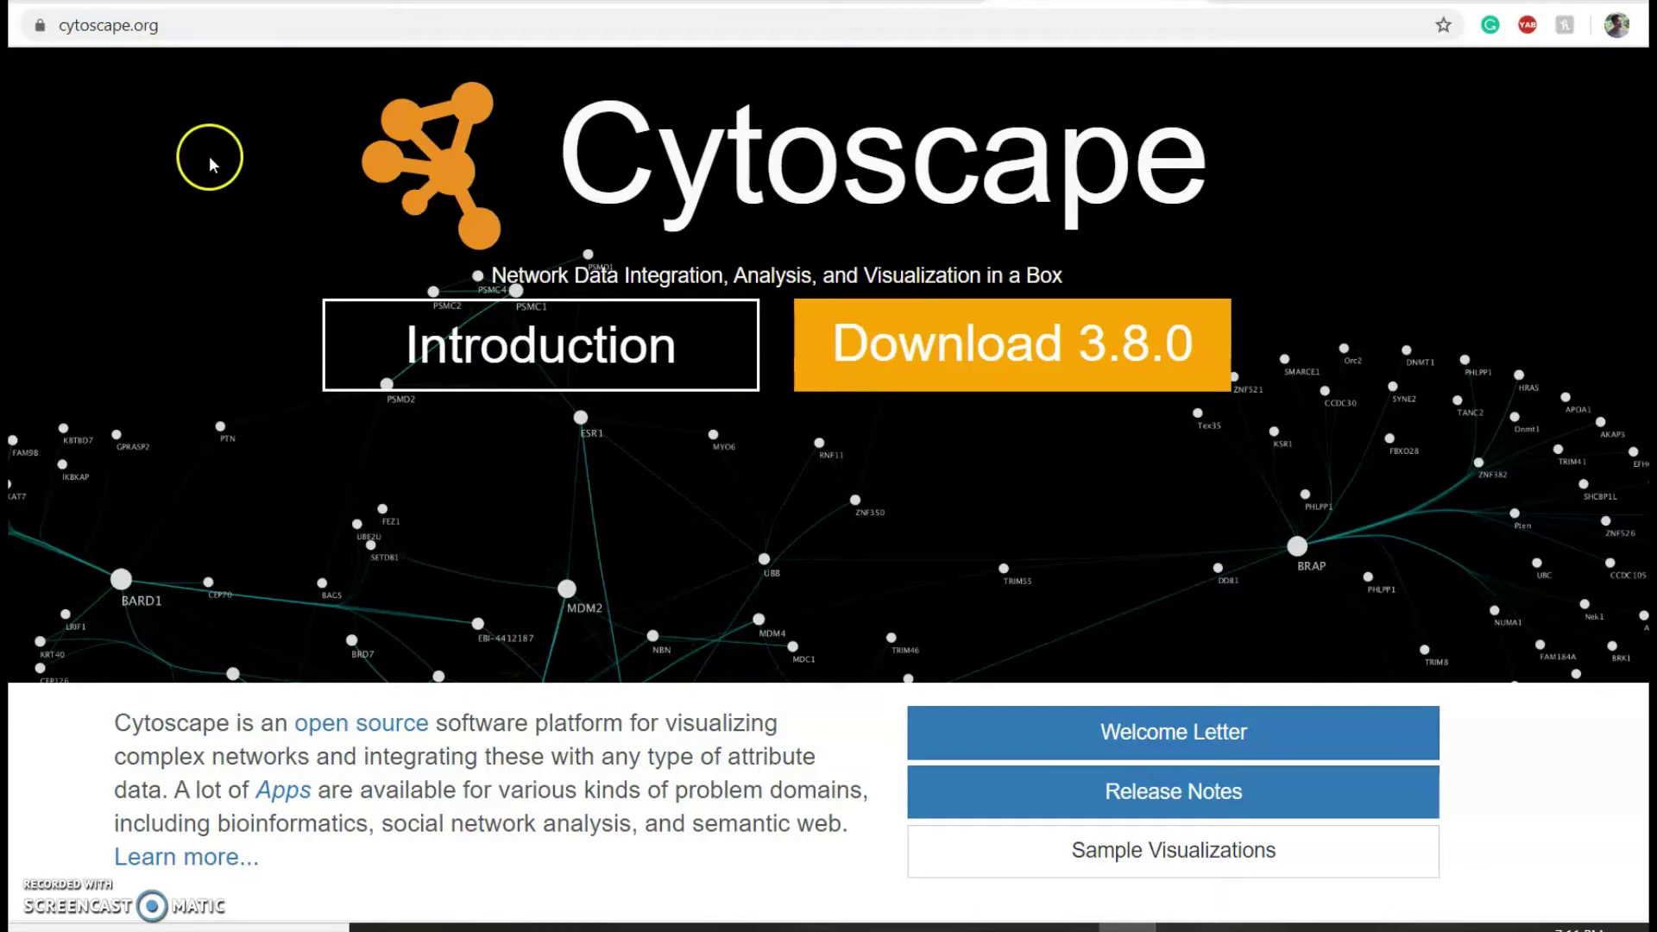
# Step: Bring up the cytoscape.org home page offering Cytoscape 3.8.0
pyautogui.click(474, 229)
# Step: Import the downloaded XGMML repnode network (394 nodes, 77412 edges) into Cytoscape from the Data folder
pyautogui.click(1071, 928)
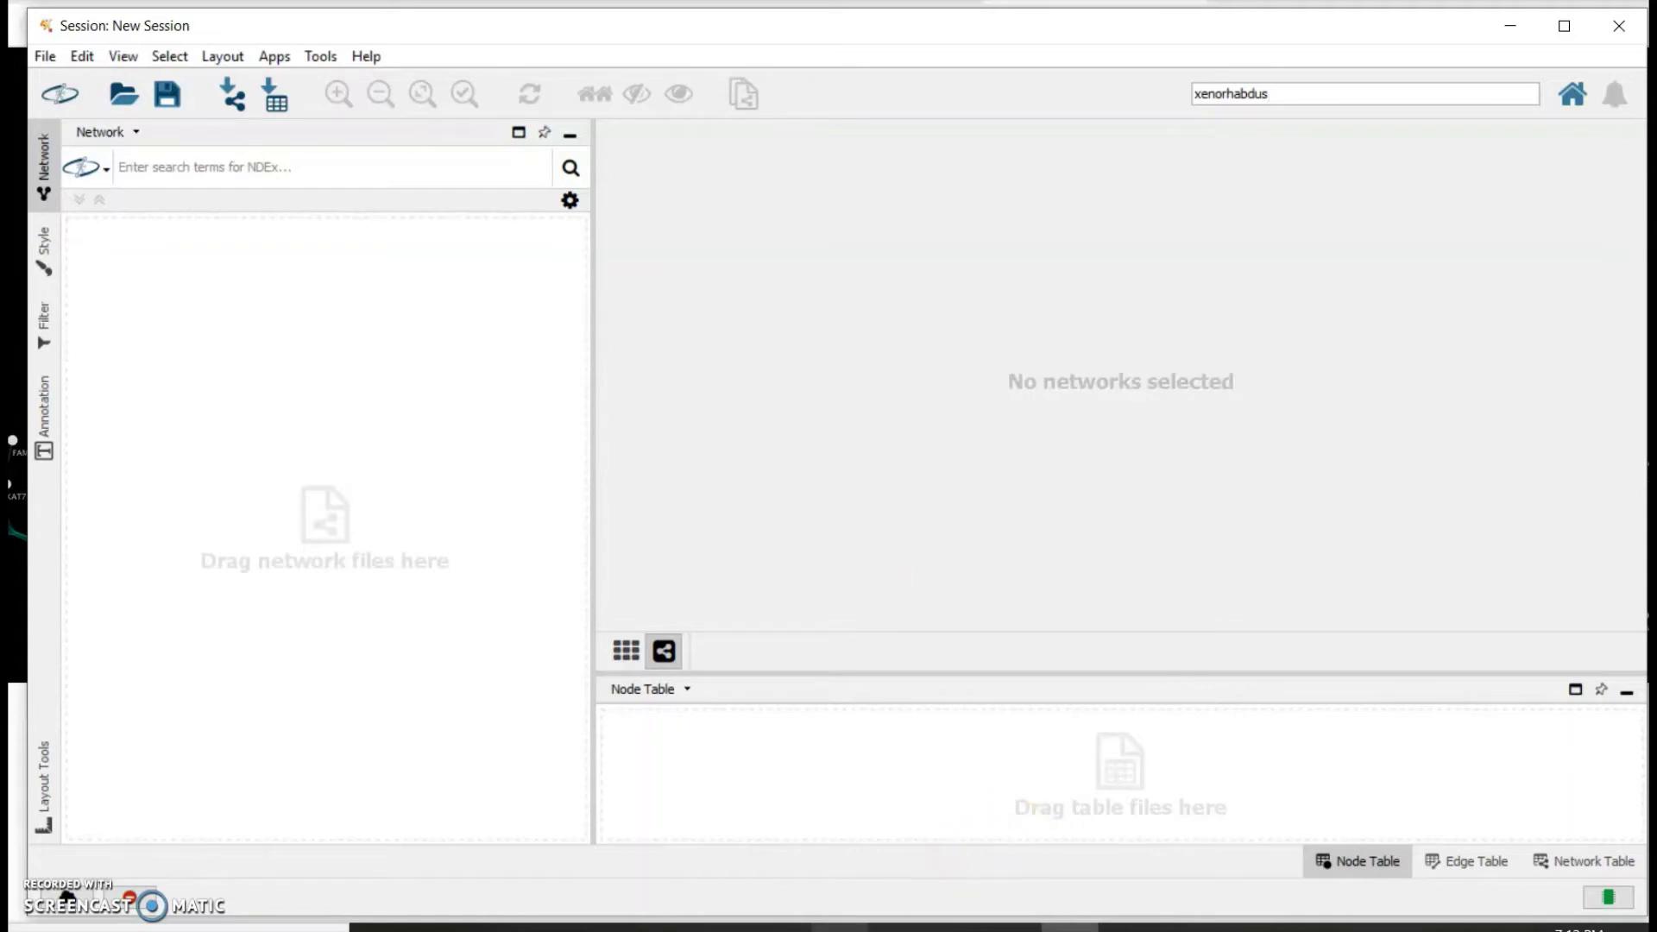
pyautogui.click(840, 928)
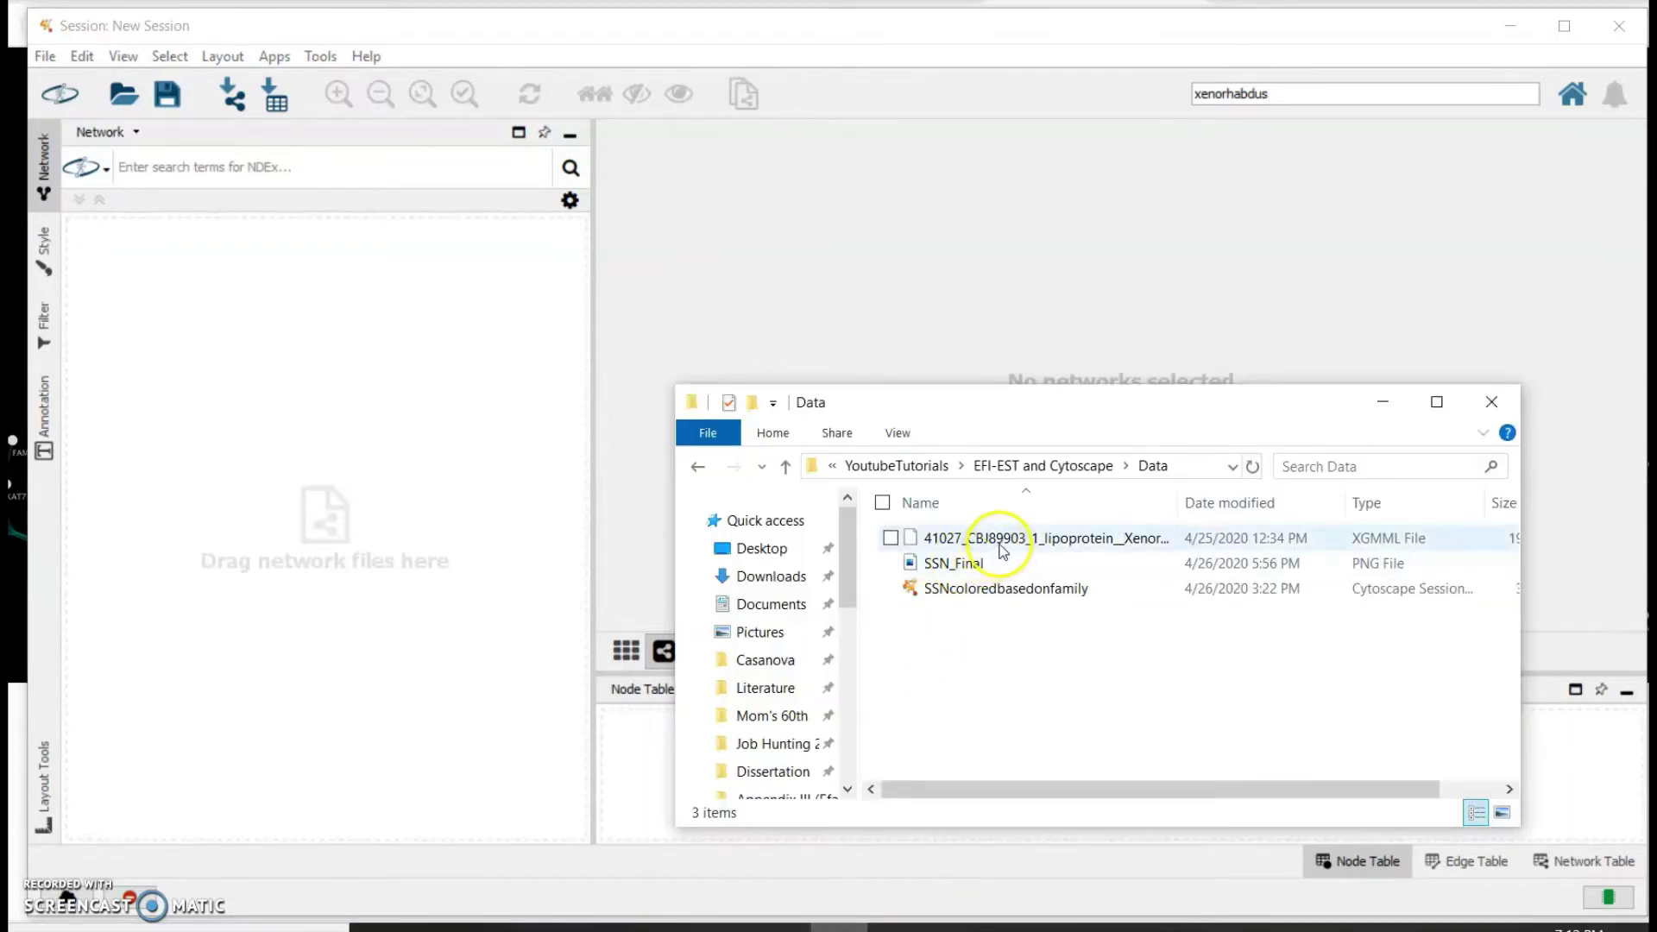
pyautogui.moveTo(1001, 546); pyautogui.dragTo(360, 458)
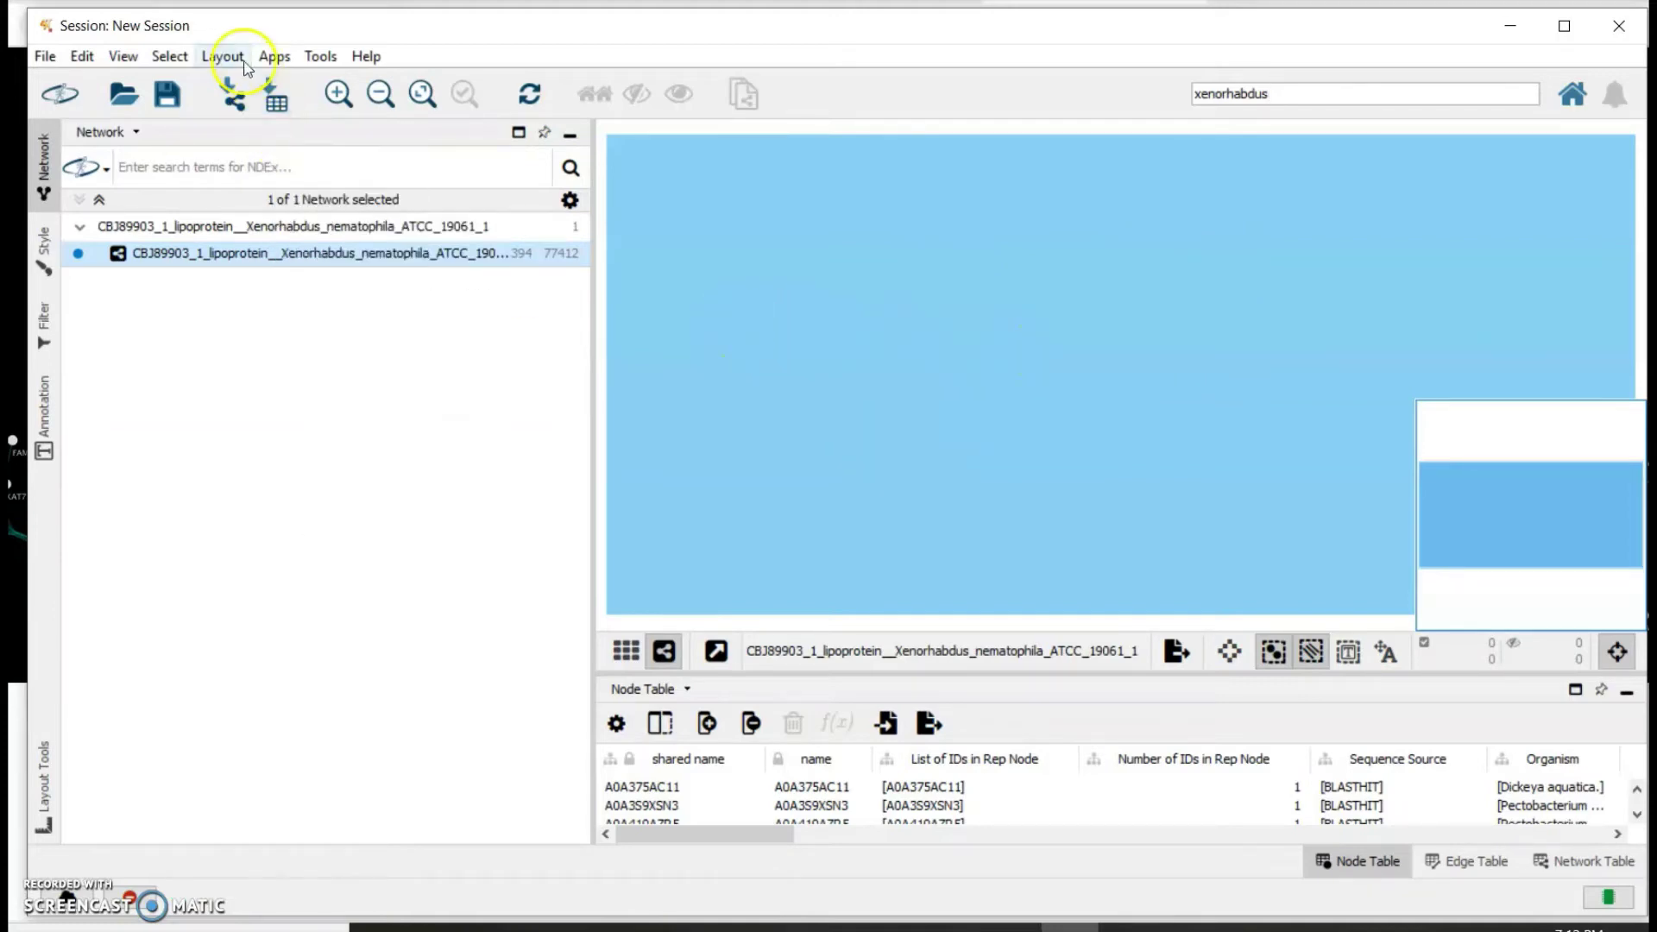
# Step: Apply the yFiles Organic Layout so the lipoprotein network forms one round cluster
pyautogui.click(221, 55)
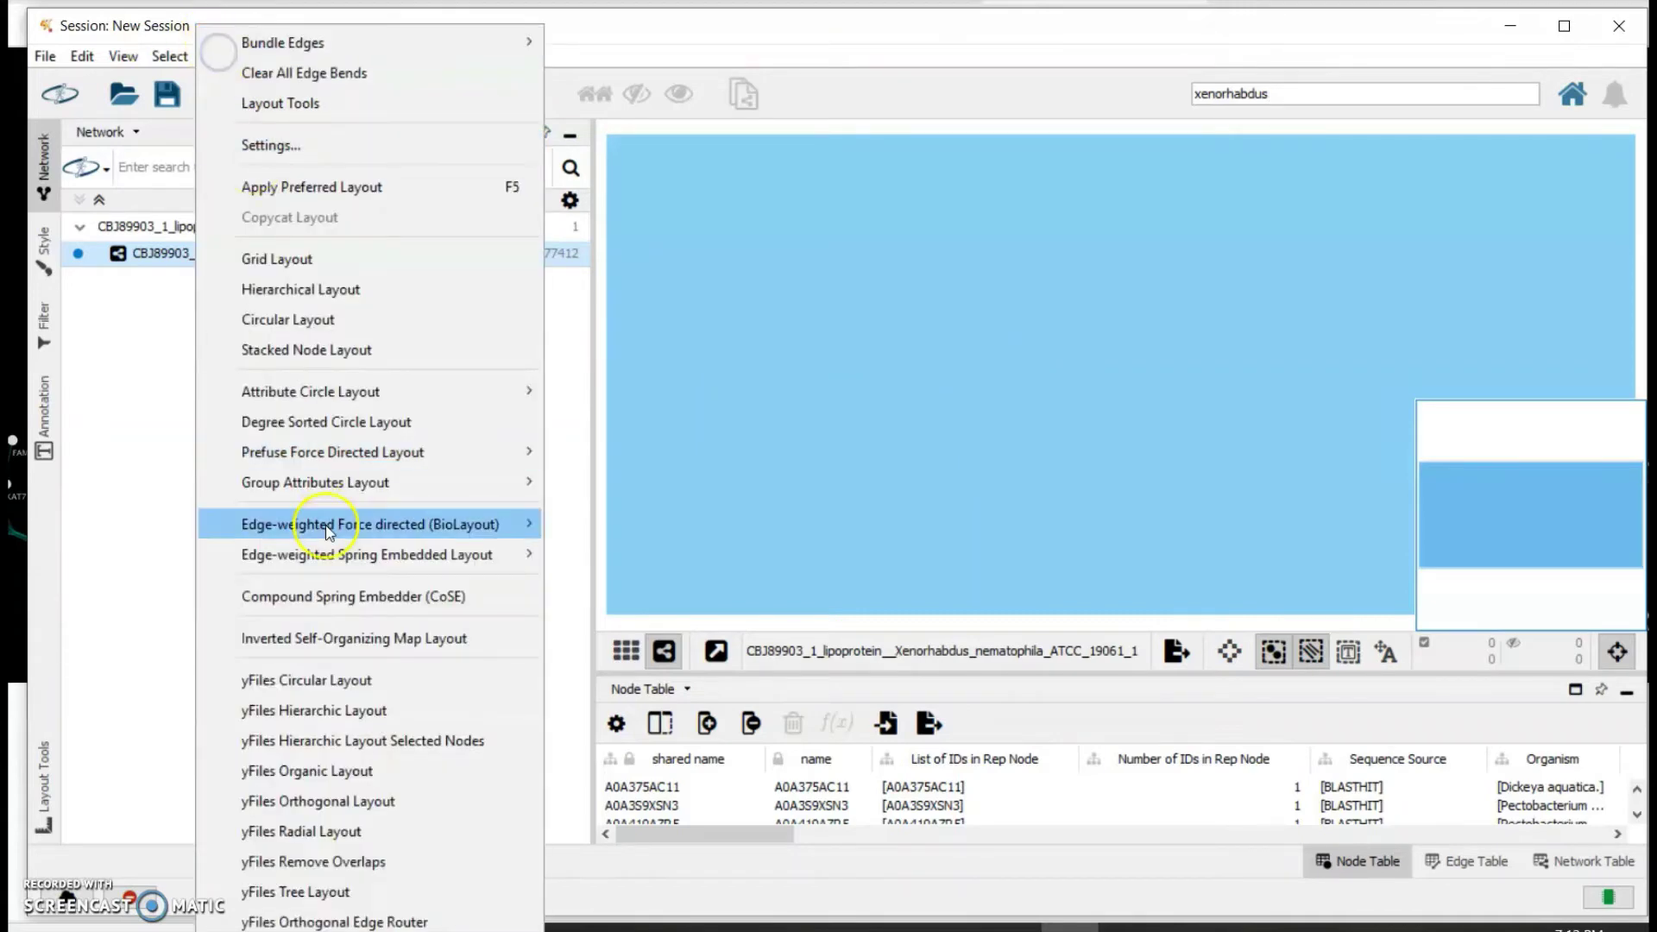
pyautogui.click(351, 777)
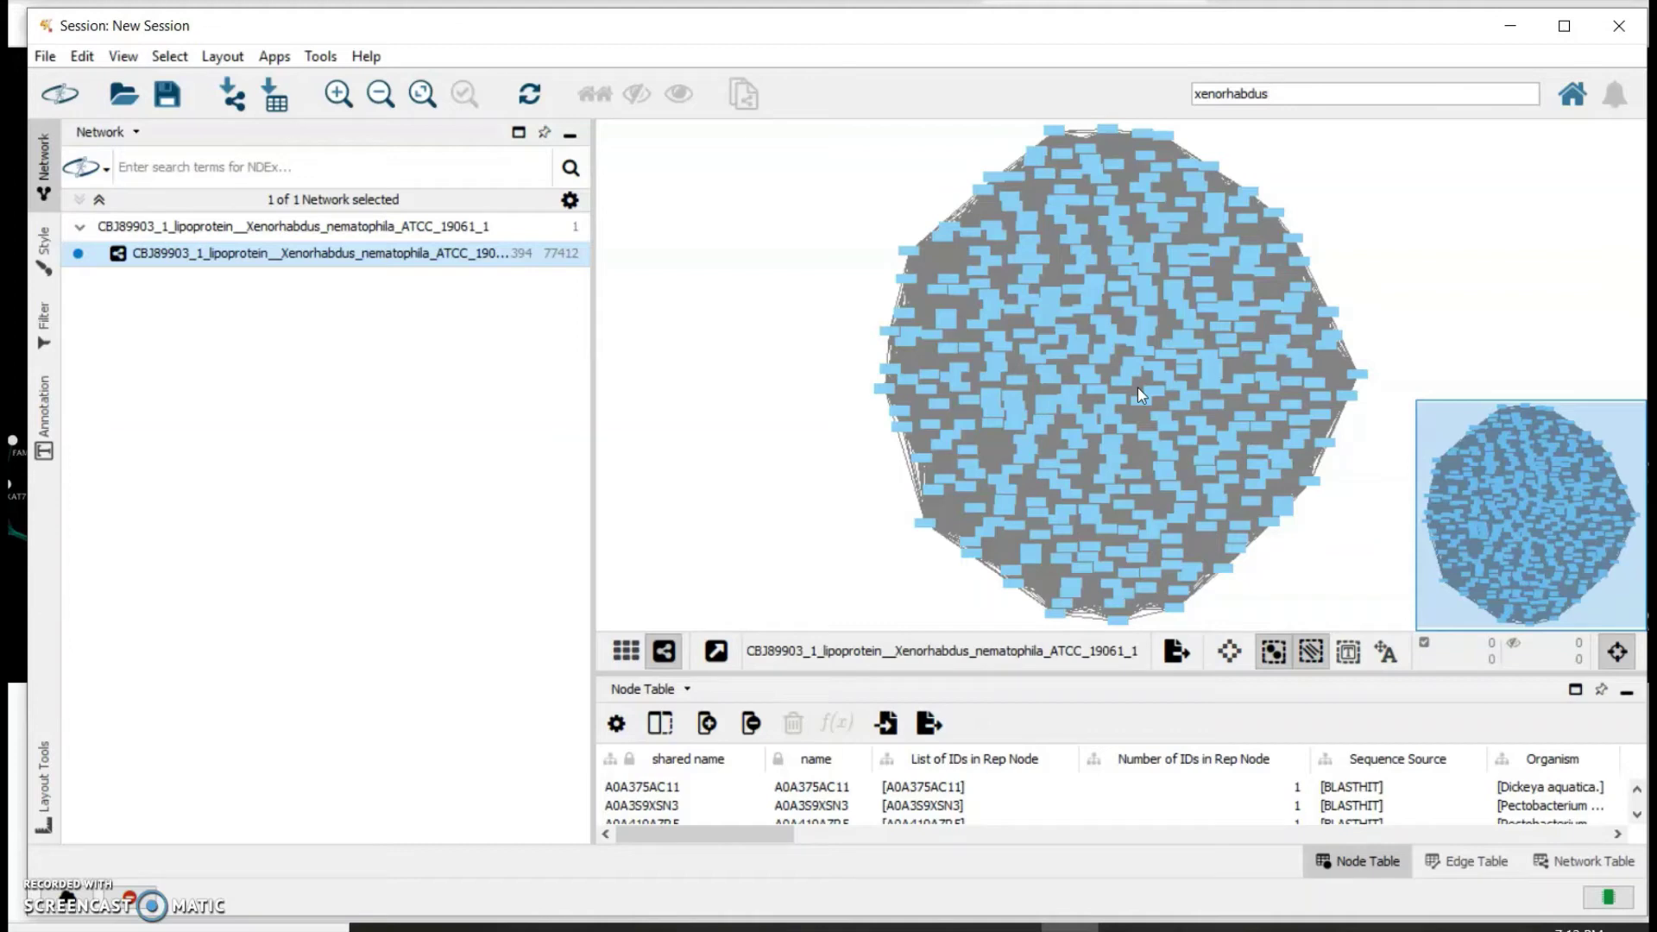
pyautogui.moveTo(1133, 216); pyautogui.dragTo(1063, 183)
# Step: Clone the current network, creating the _ATCC_19061_2 copy with 394 nodes and 77412 edges
pyautogui.click(45, 57)
pyautogui.moveTo(152, 256)
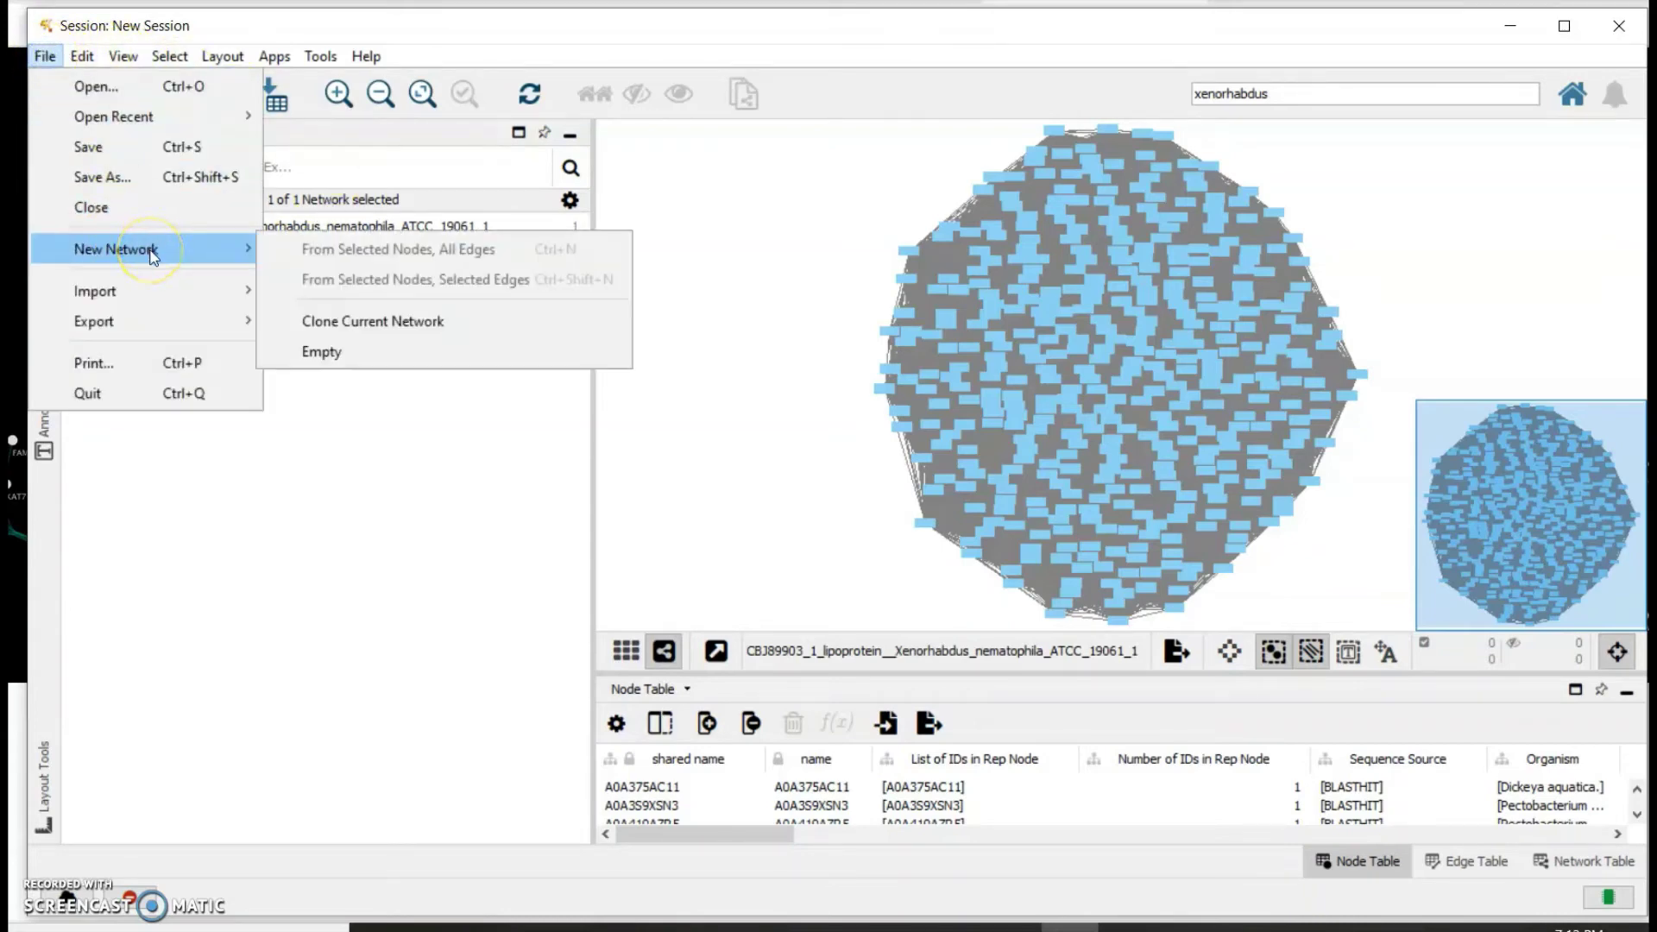
pyautogui.click(370, 322)
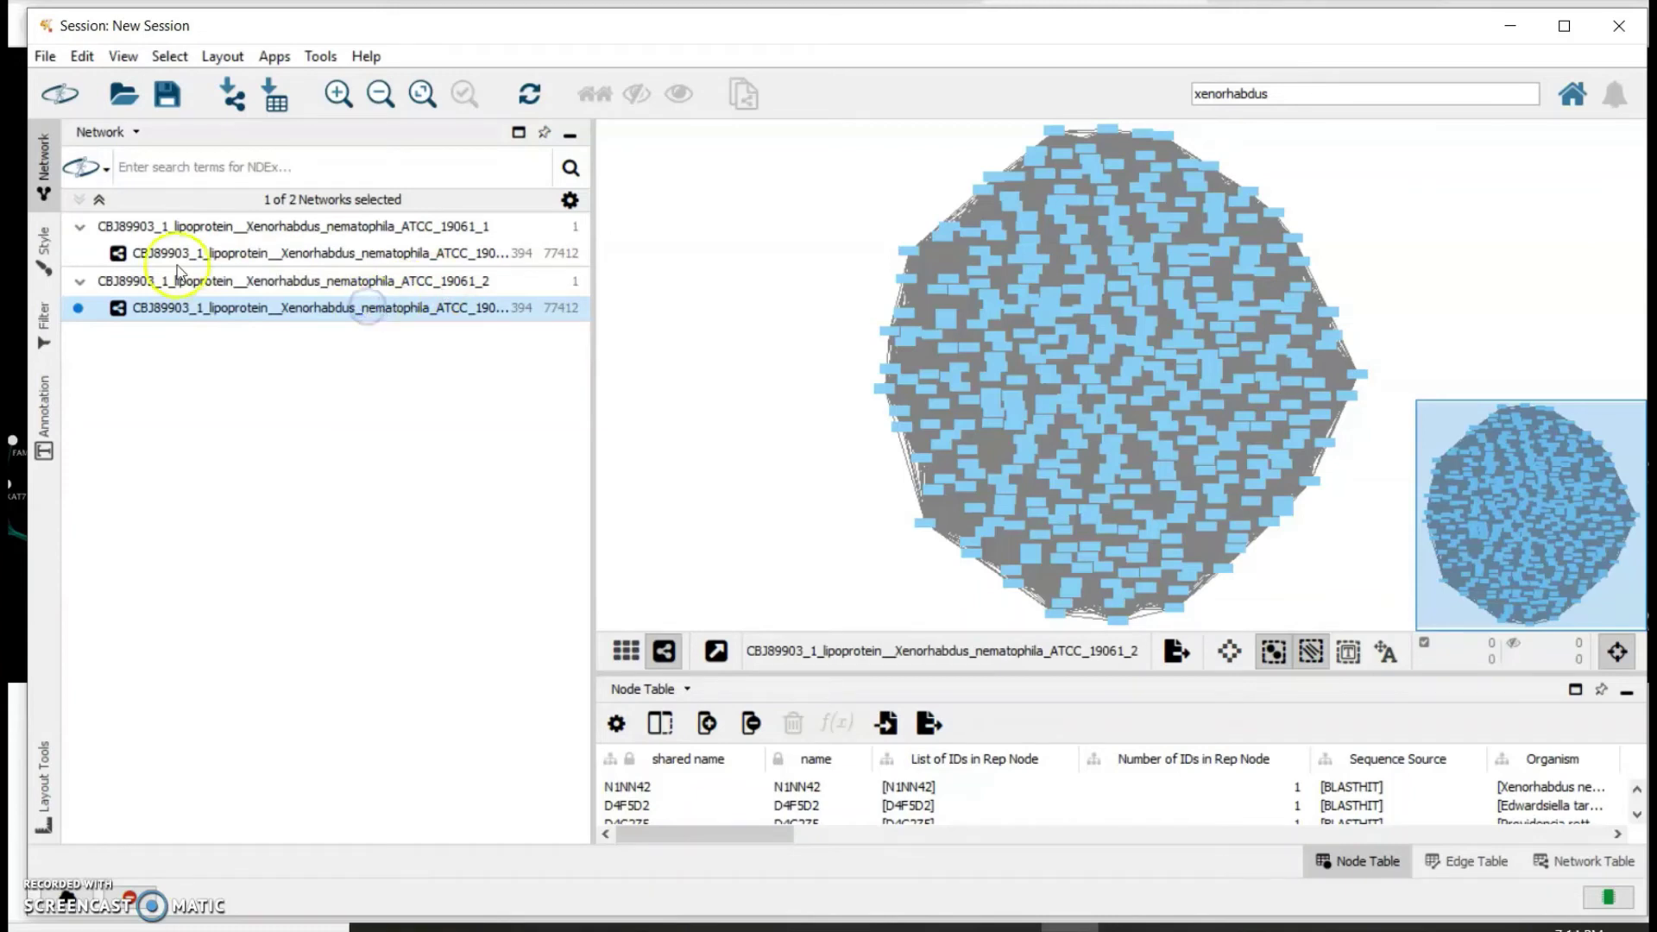
# Step: Add a new column filter condition in the Filter panel
pyautogui.click(47, 324)
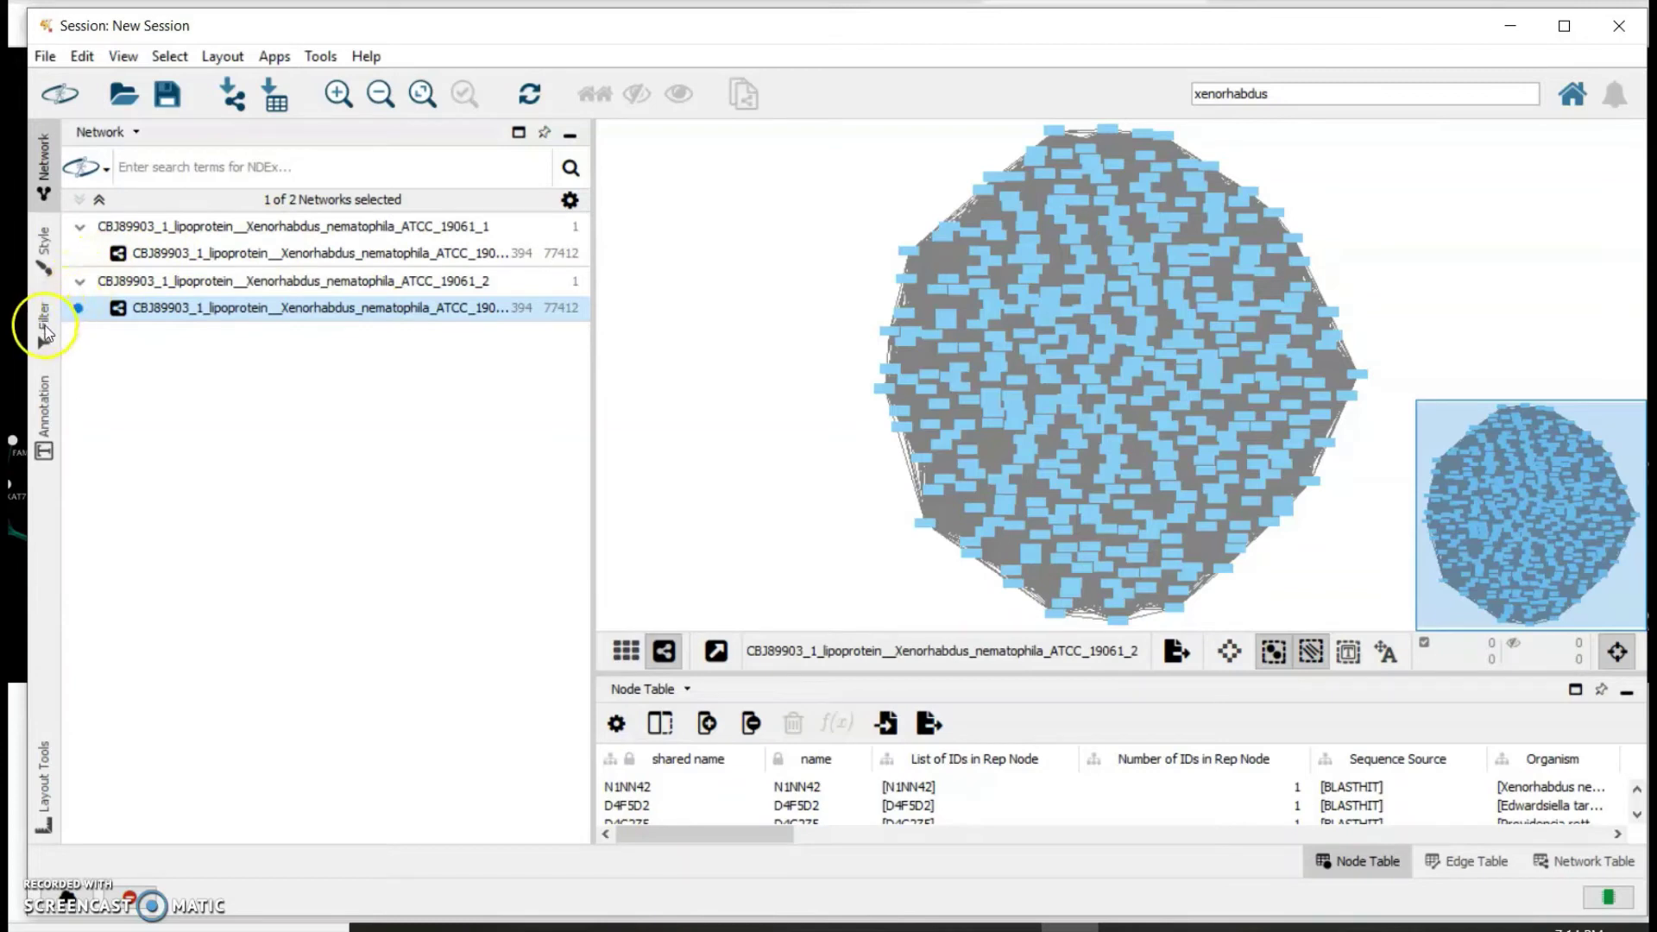
pyautogui.click(47, 330)
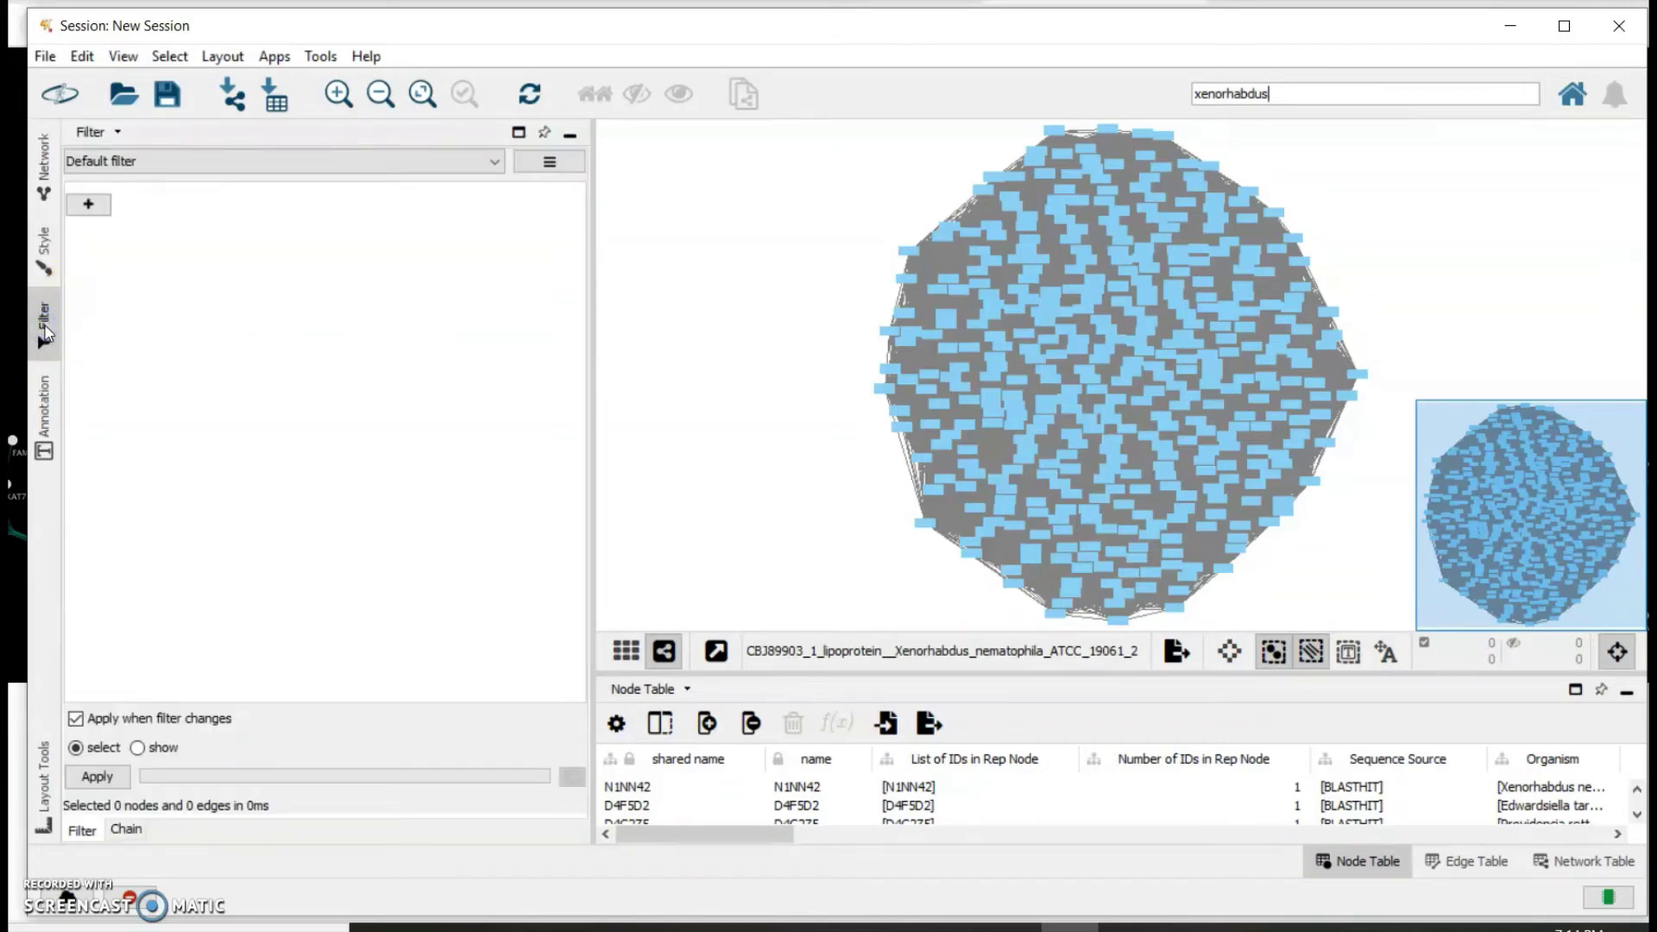
pyautogui.click(88, 207)
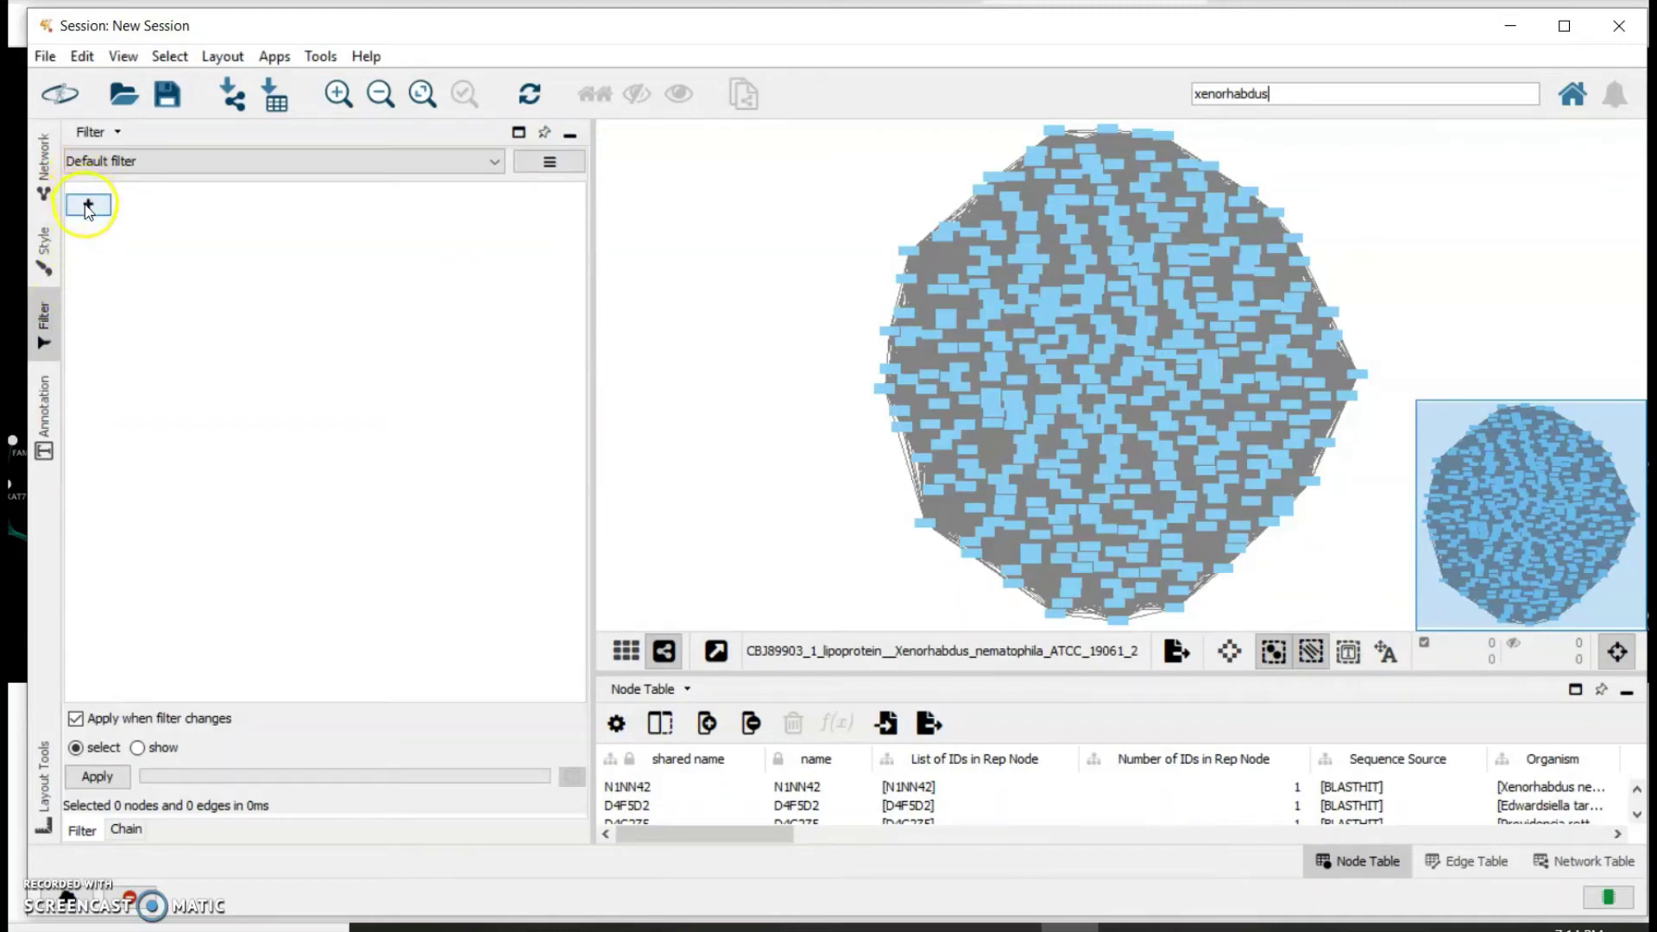
pyautogui.click(88, 207)
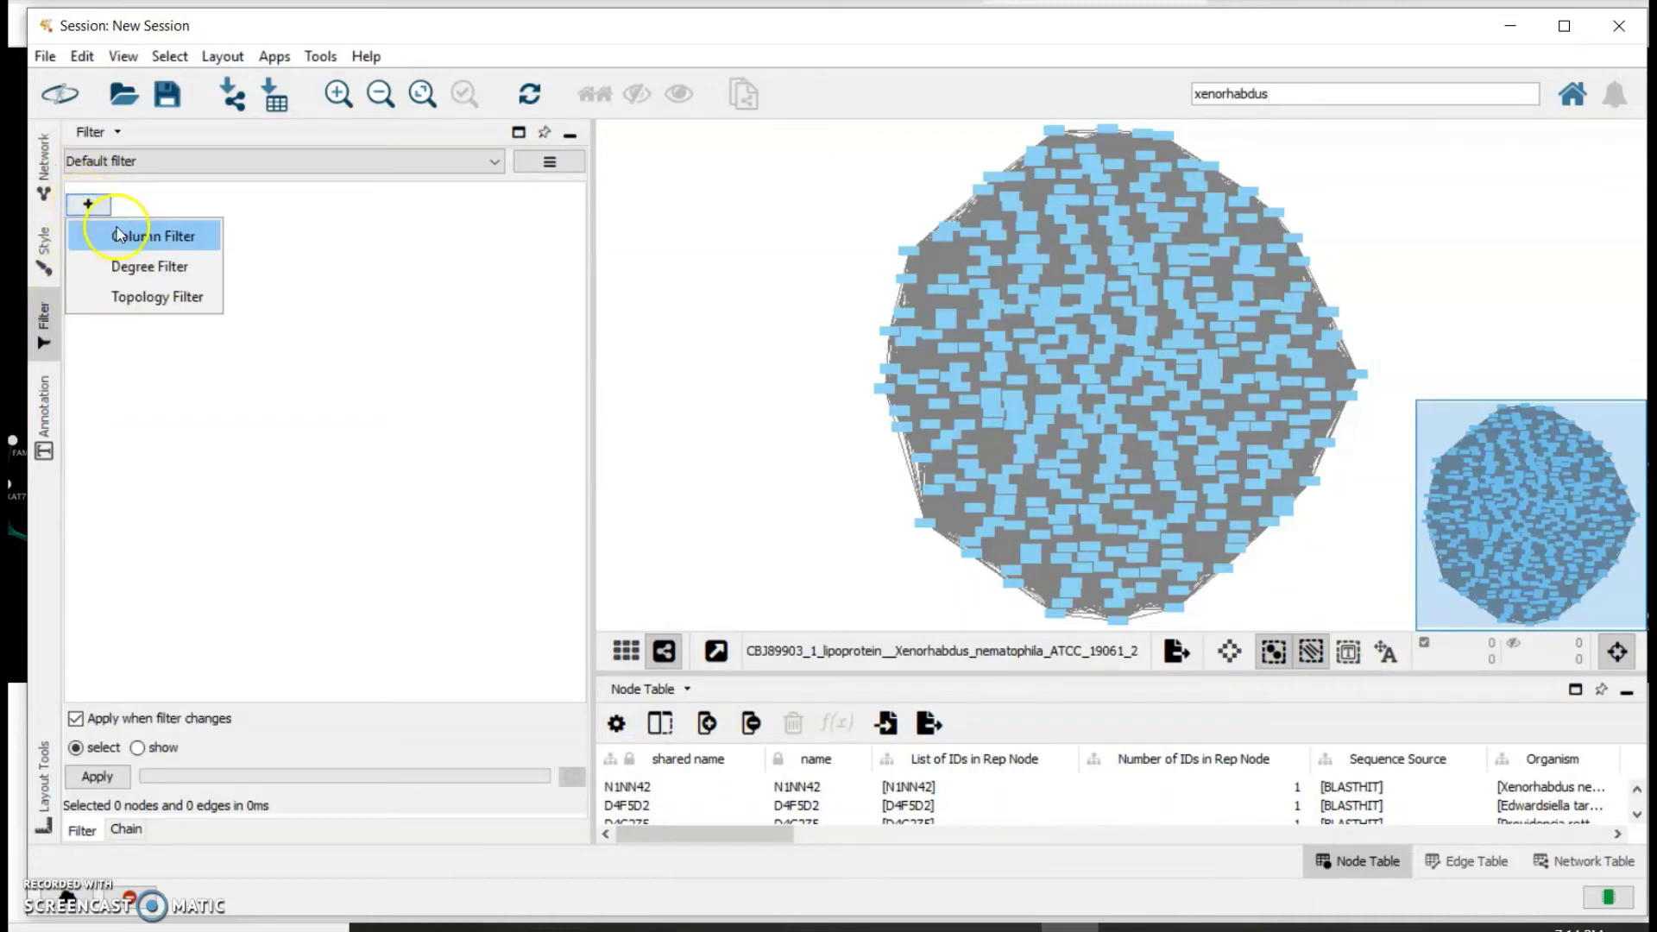
pyautogui.click(125, 236)
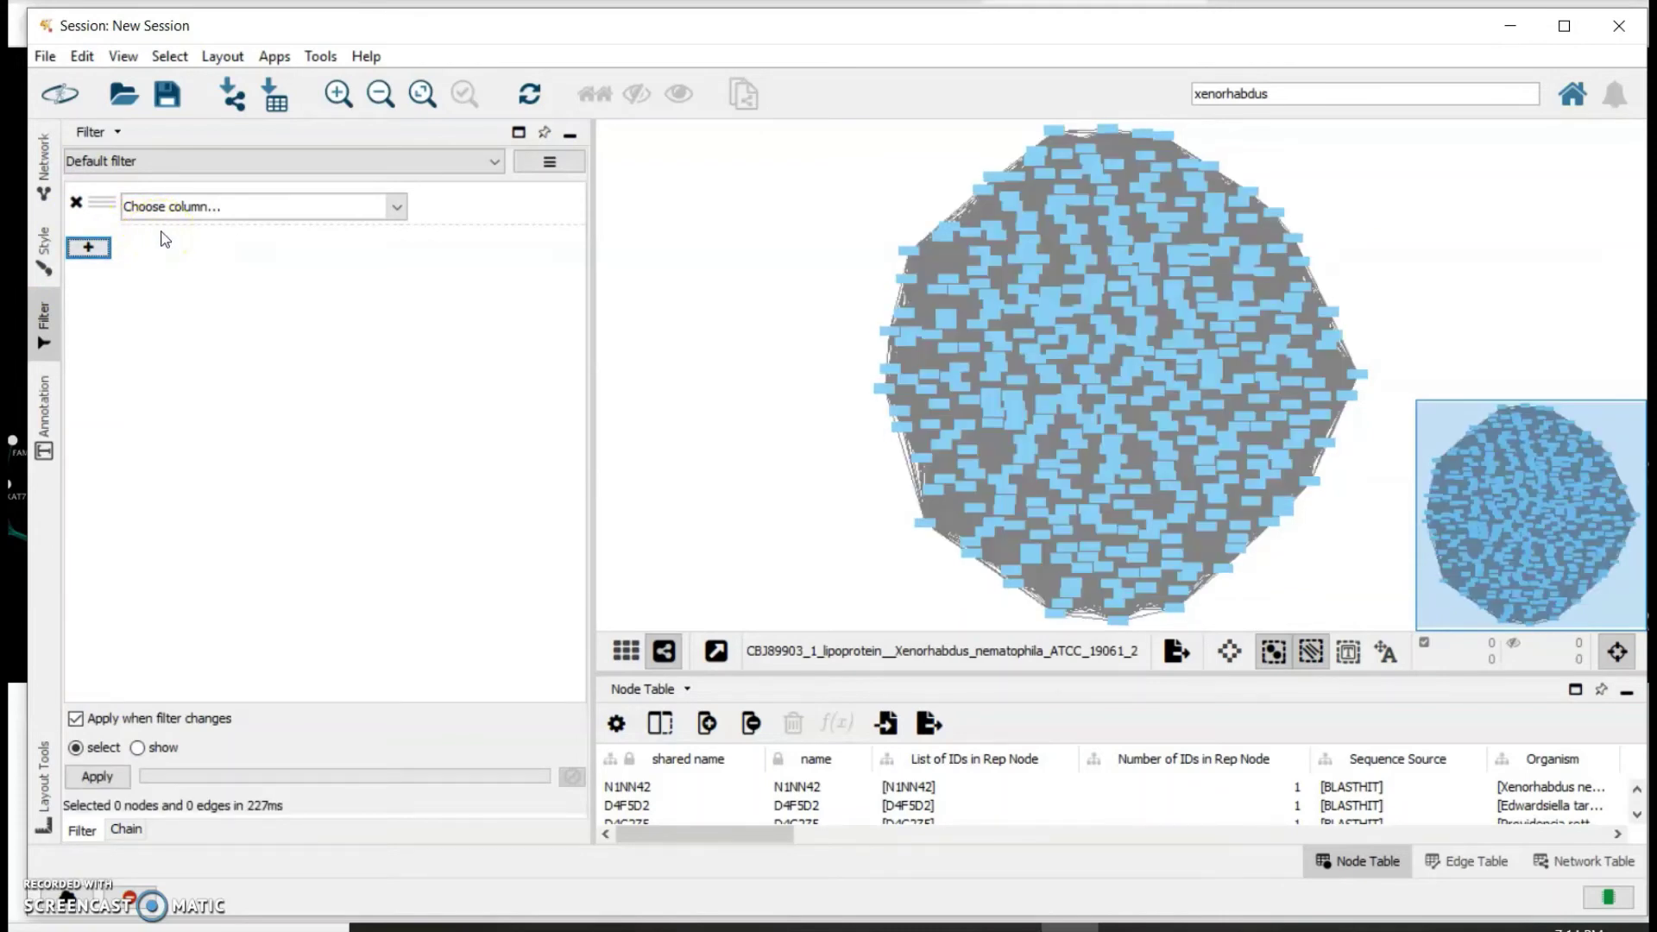
# Step: Filter on Edge: %id with range 53.45–100, selecting all 77412 edges
pyautogui.click(227, 208)
pyautogui.click(288, 203)
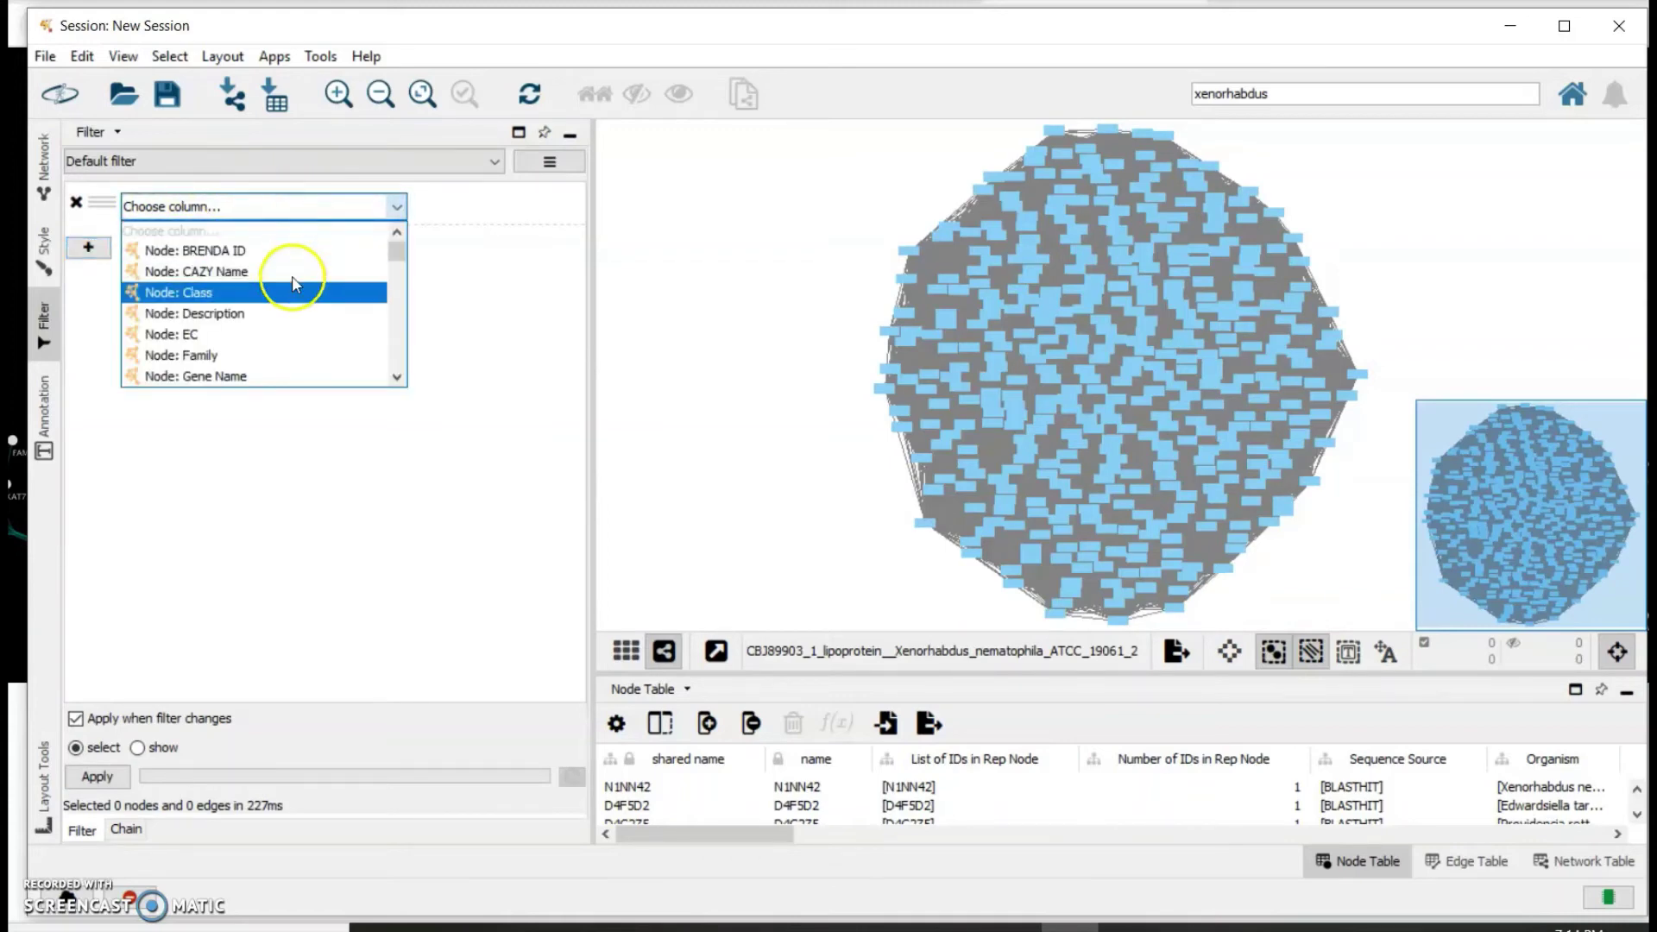
pyautogui.scroll(-10, 291, 294)
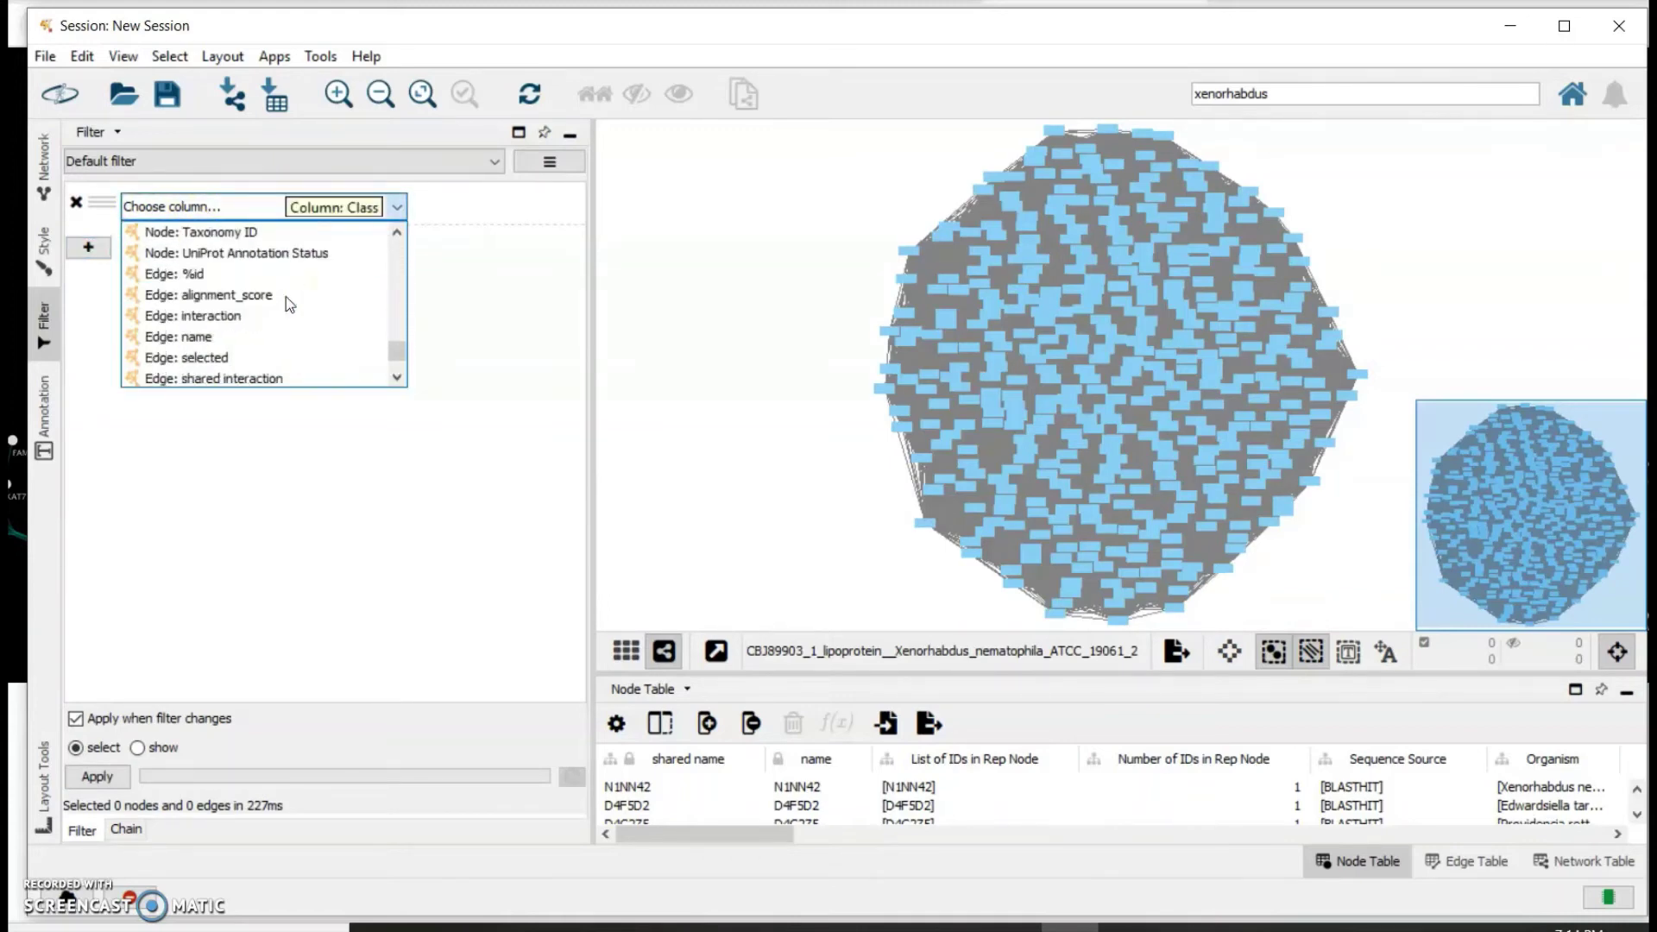
pyautogui.scroll(-1, 289, 304)
pyautogui.click(204, 251)
pyautogui.click(191, 230)
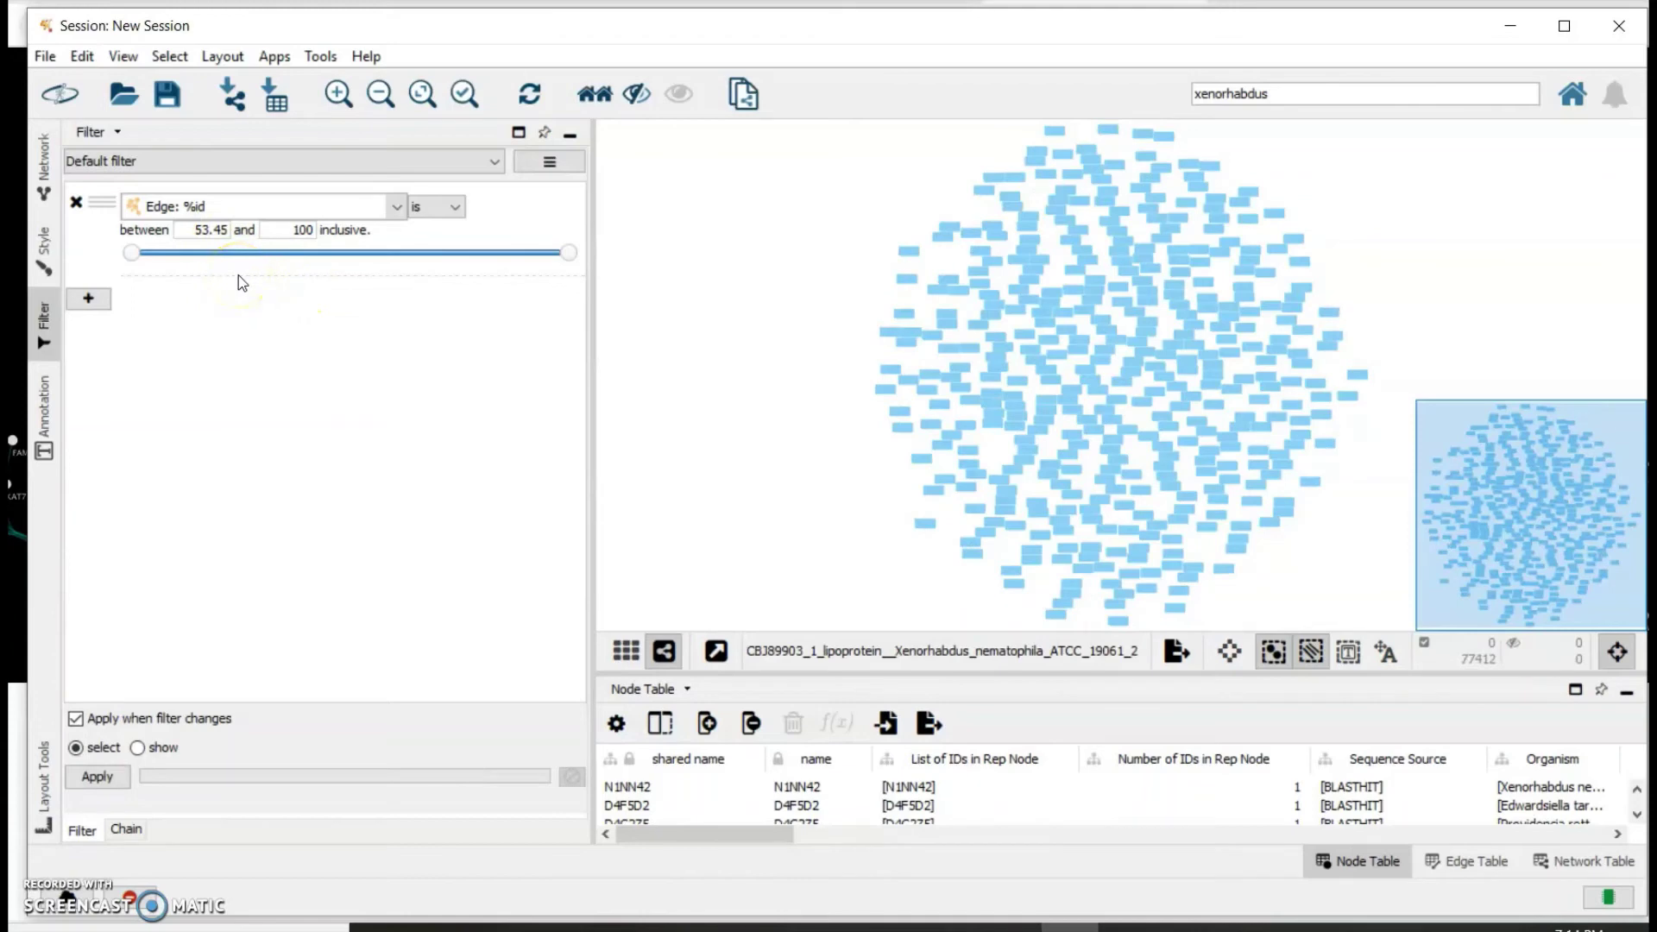
pyautogui.click(212, 257)
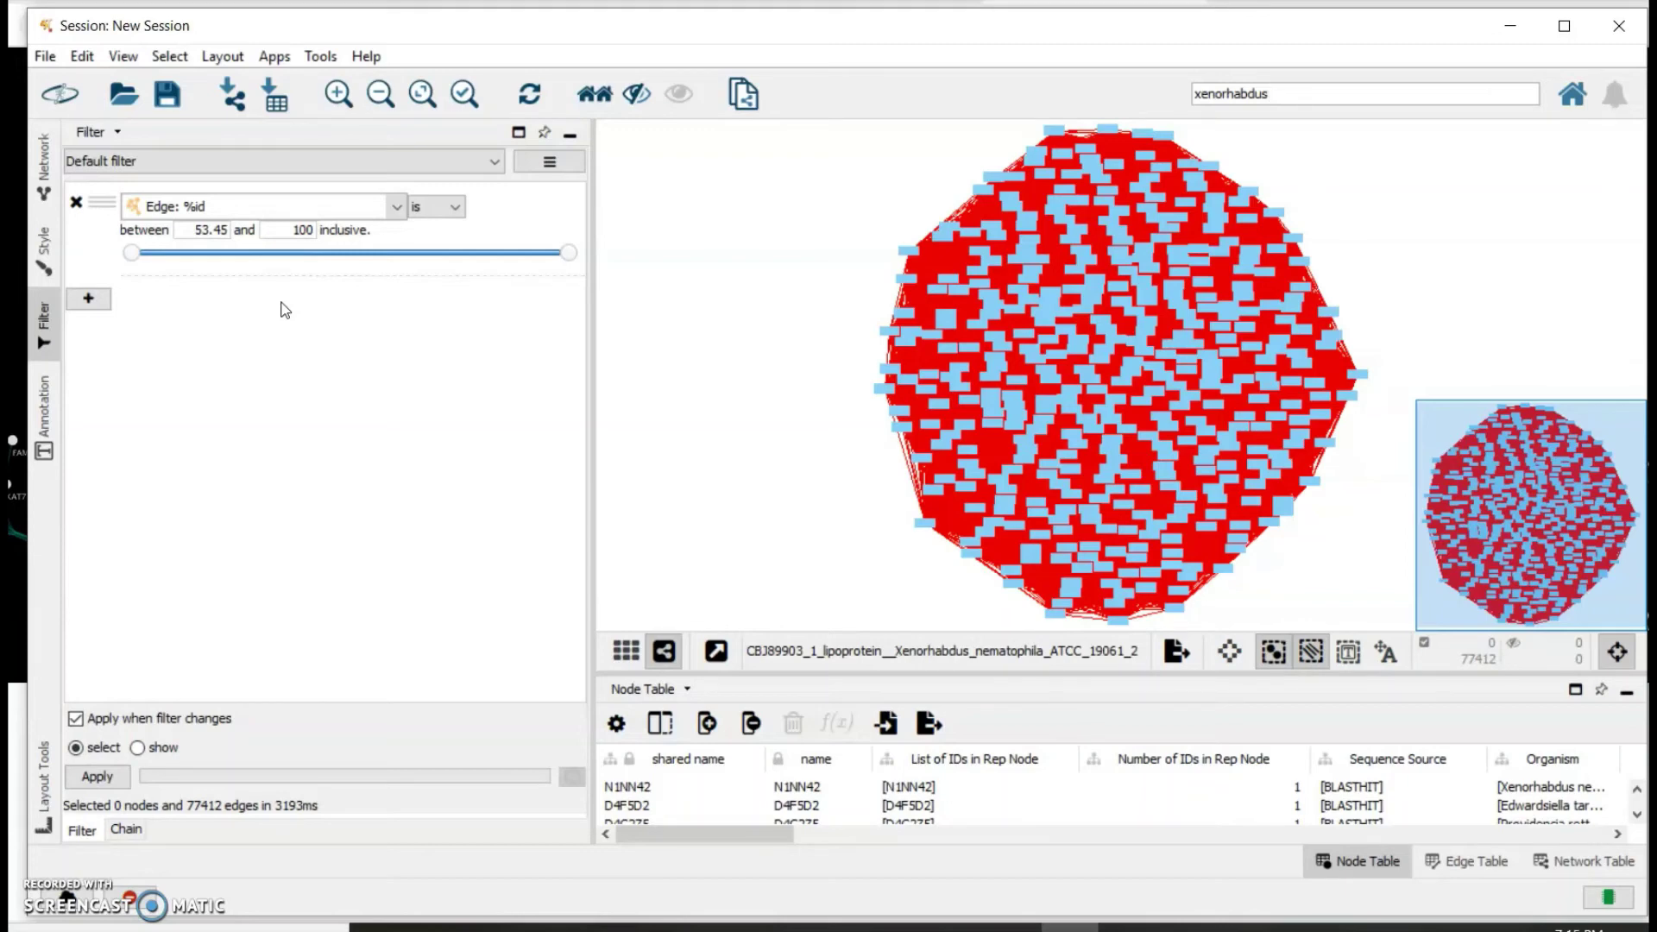
# Step: Set the %id filter's upper limit to 75 and delete the selected 53.45–75% identity edges
pyautogui.doubleClick(281, 232)
pyautogui.write('75')
pyautogui.press('Return')
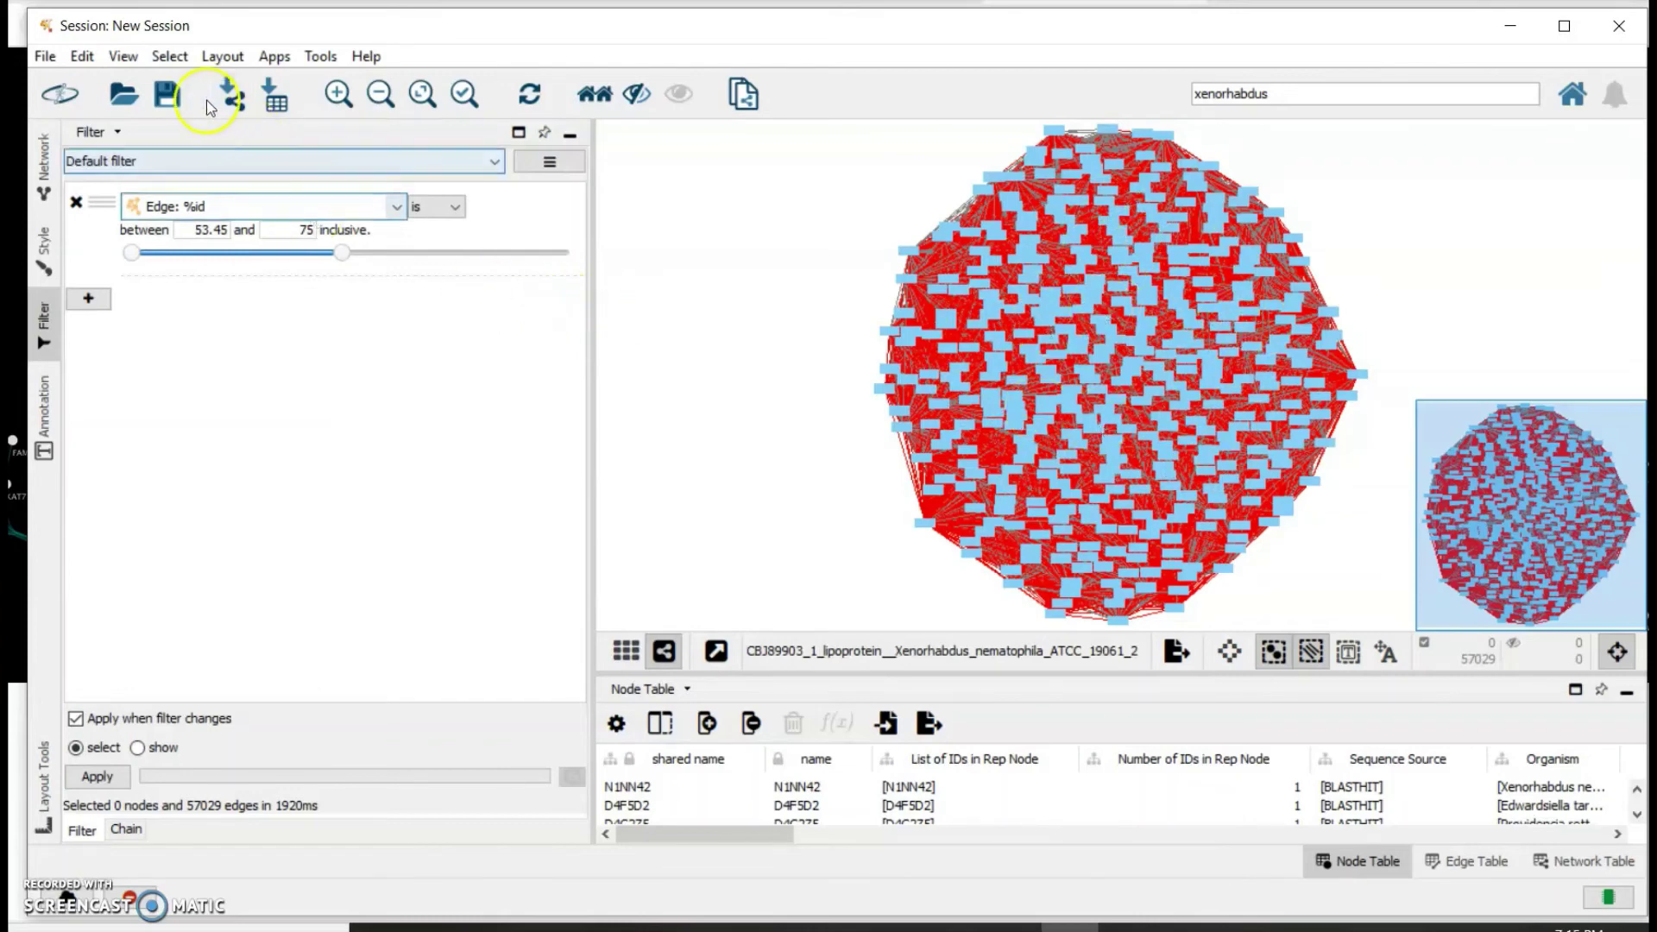
pyautogui.click(134, 68)
pyautogui.moveTo(93, 67)
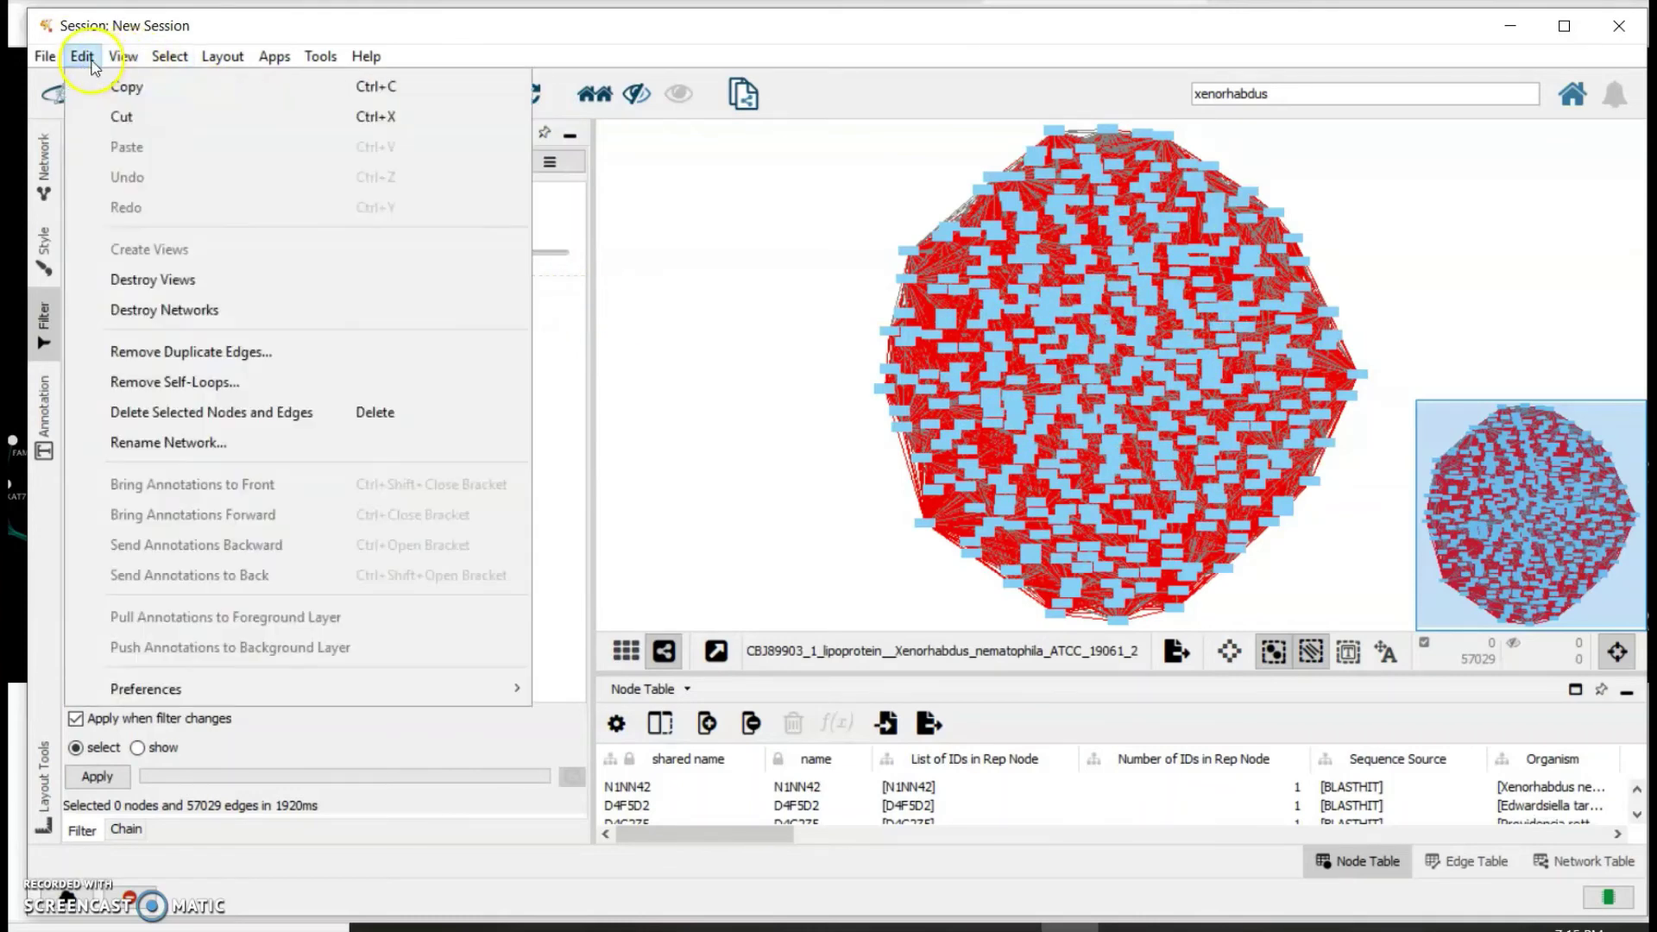
pyautogui.click(184, 414)
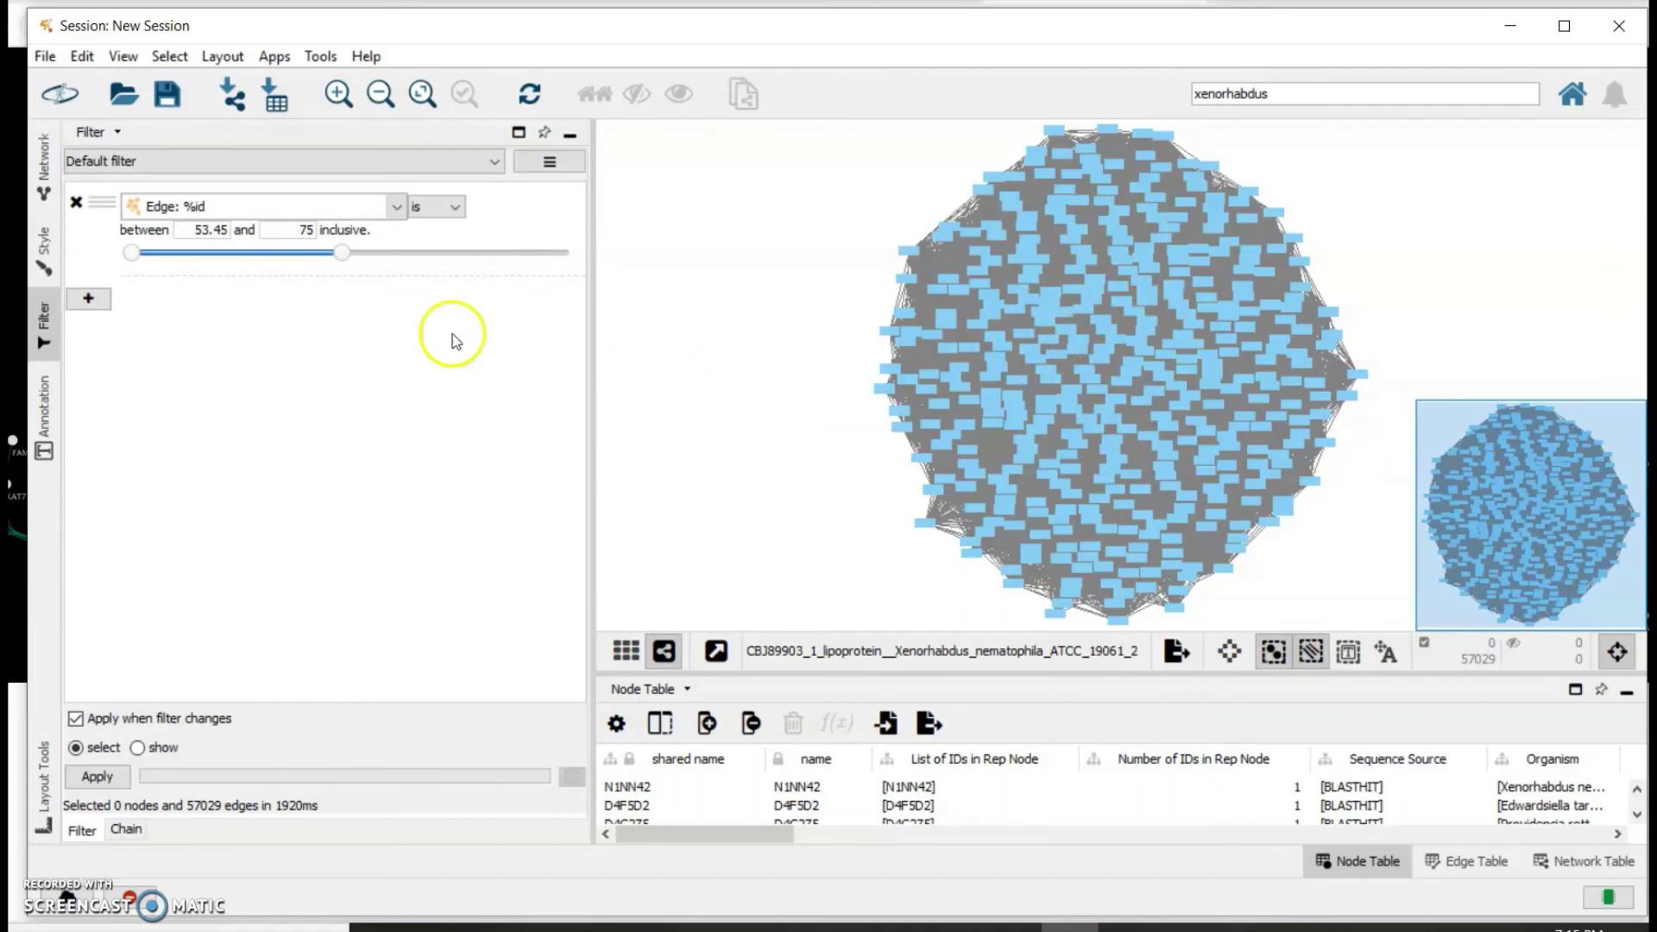
# Step: Re-lay out the network with yFiles Organic Layout and raise the %id upper limit to 80
pyautogui.click(225, 62)
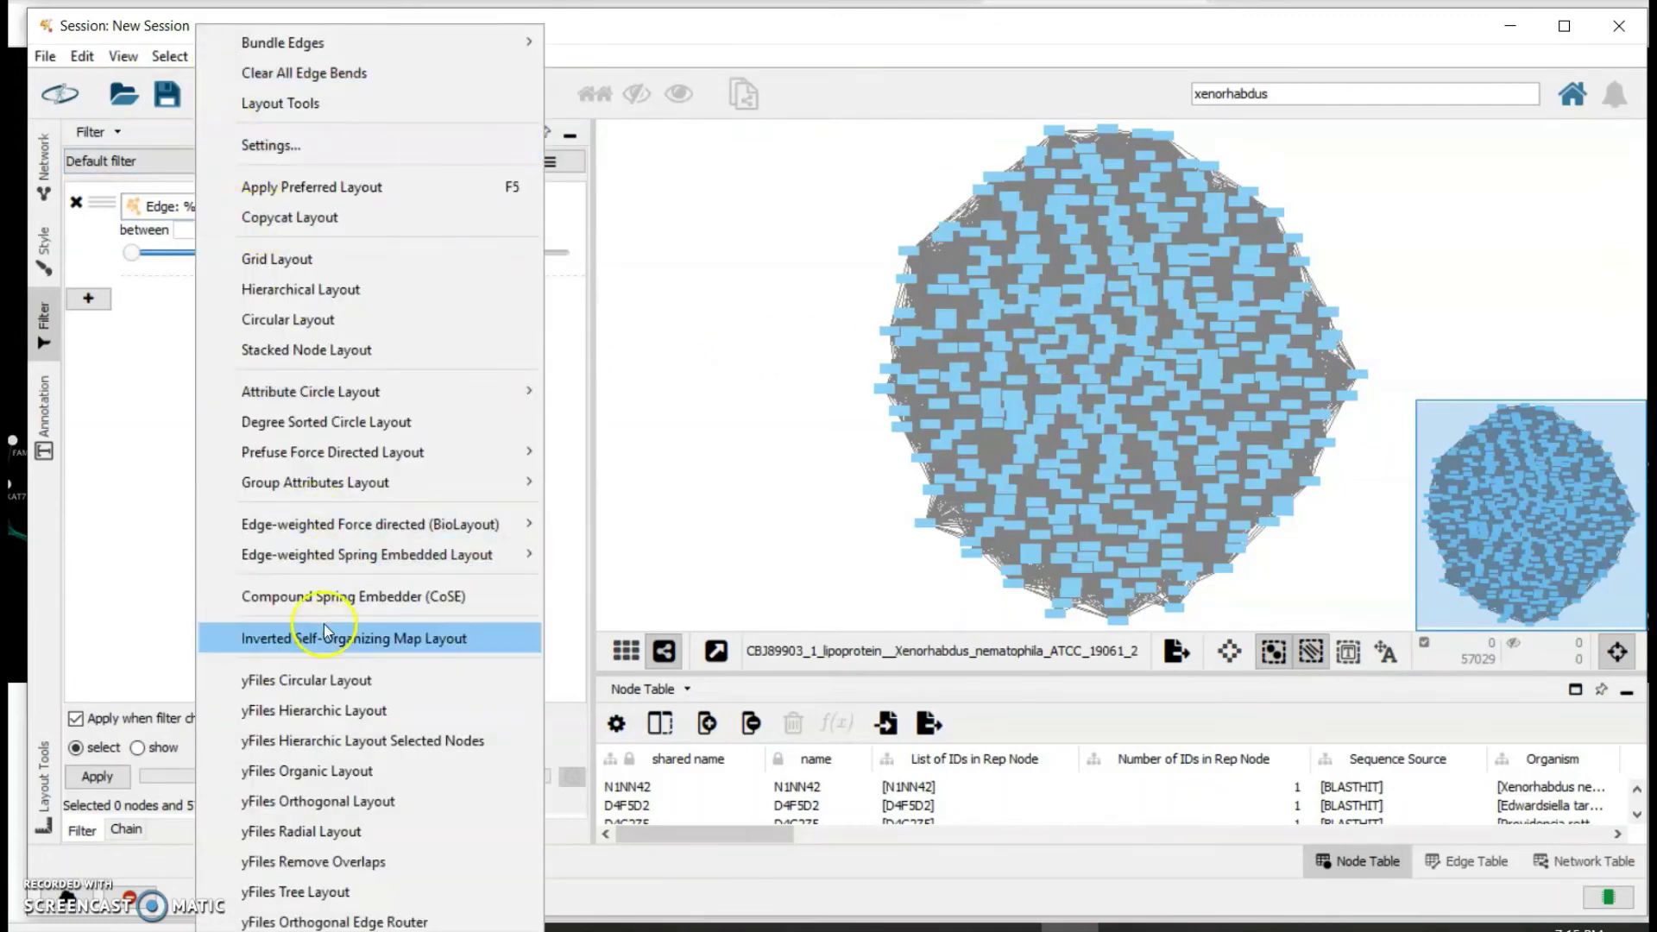
pyautogui.click(309, 771)
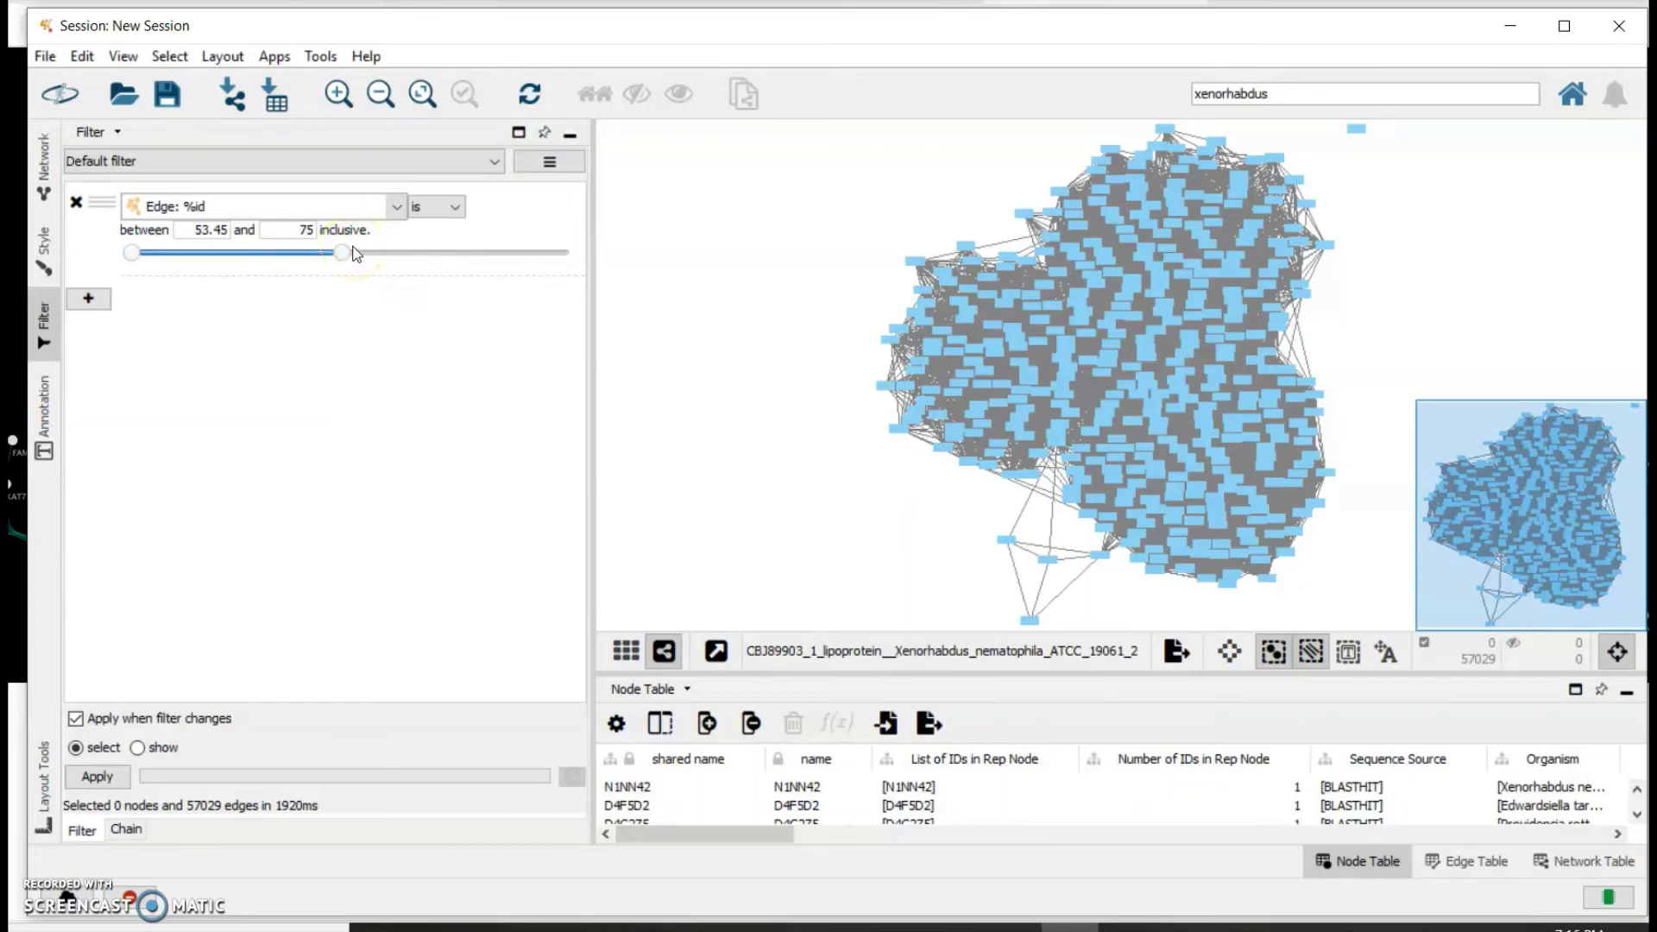
pyautogui.press('BackSpace')
pyautogui.press('BackSpace')
pyautogui.write('80')
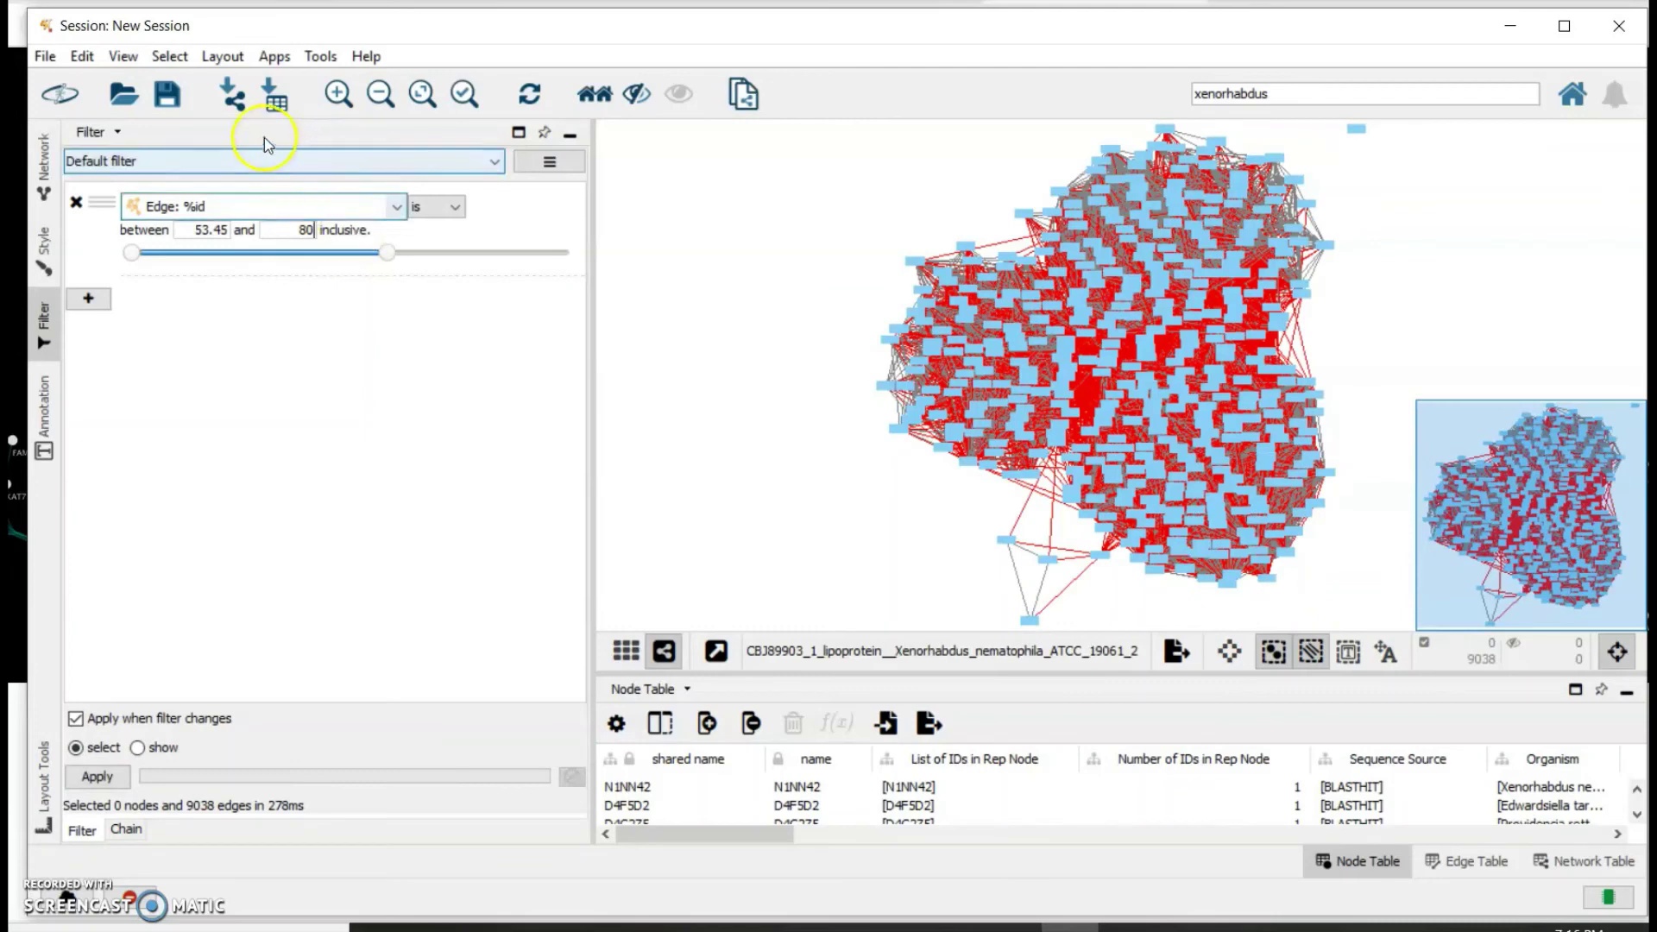
# Step: Delete the selected edges up to 80% identity and apply yFiles Organic Layout
pyautogui.click(170, 57)
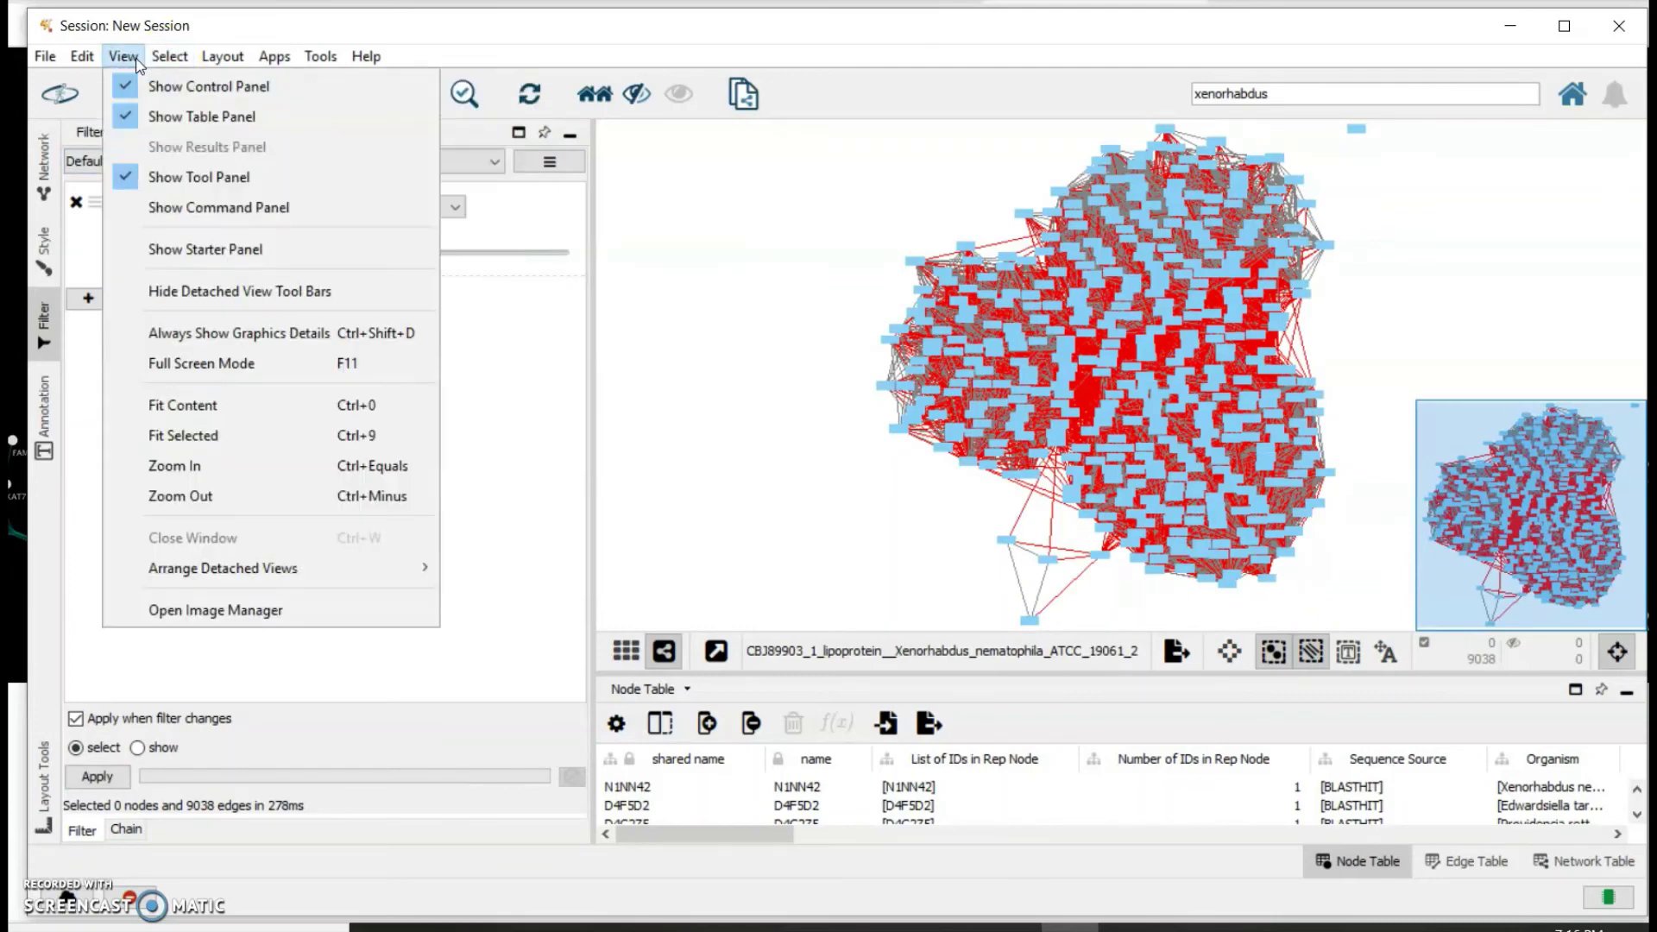
pyautogui.moveTo(85, 59)
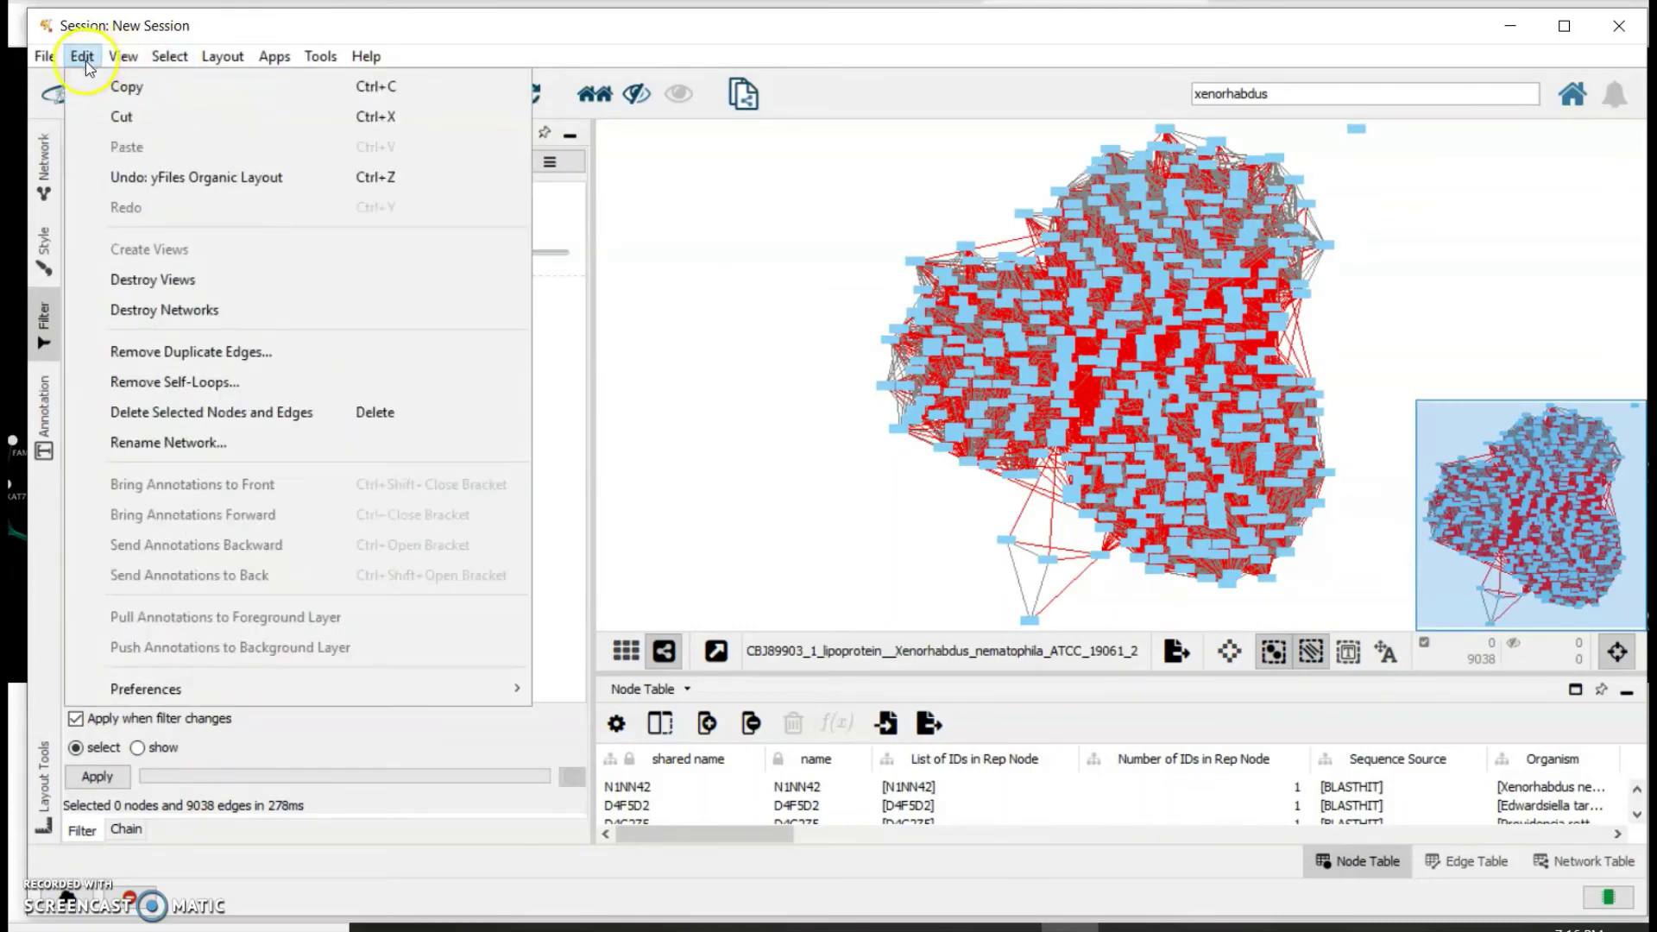
pyautogui.click(152, 412)
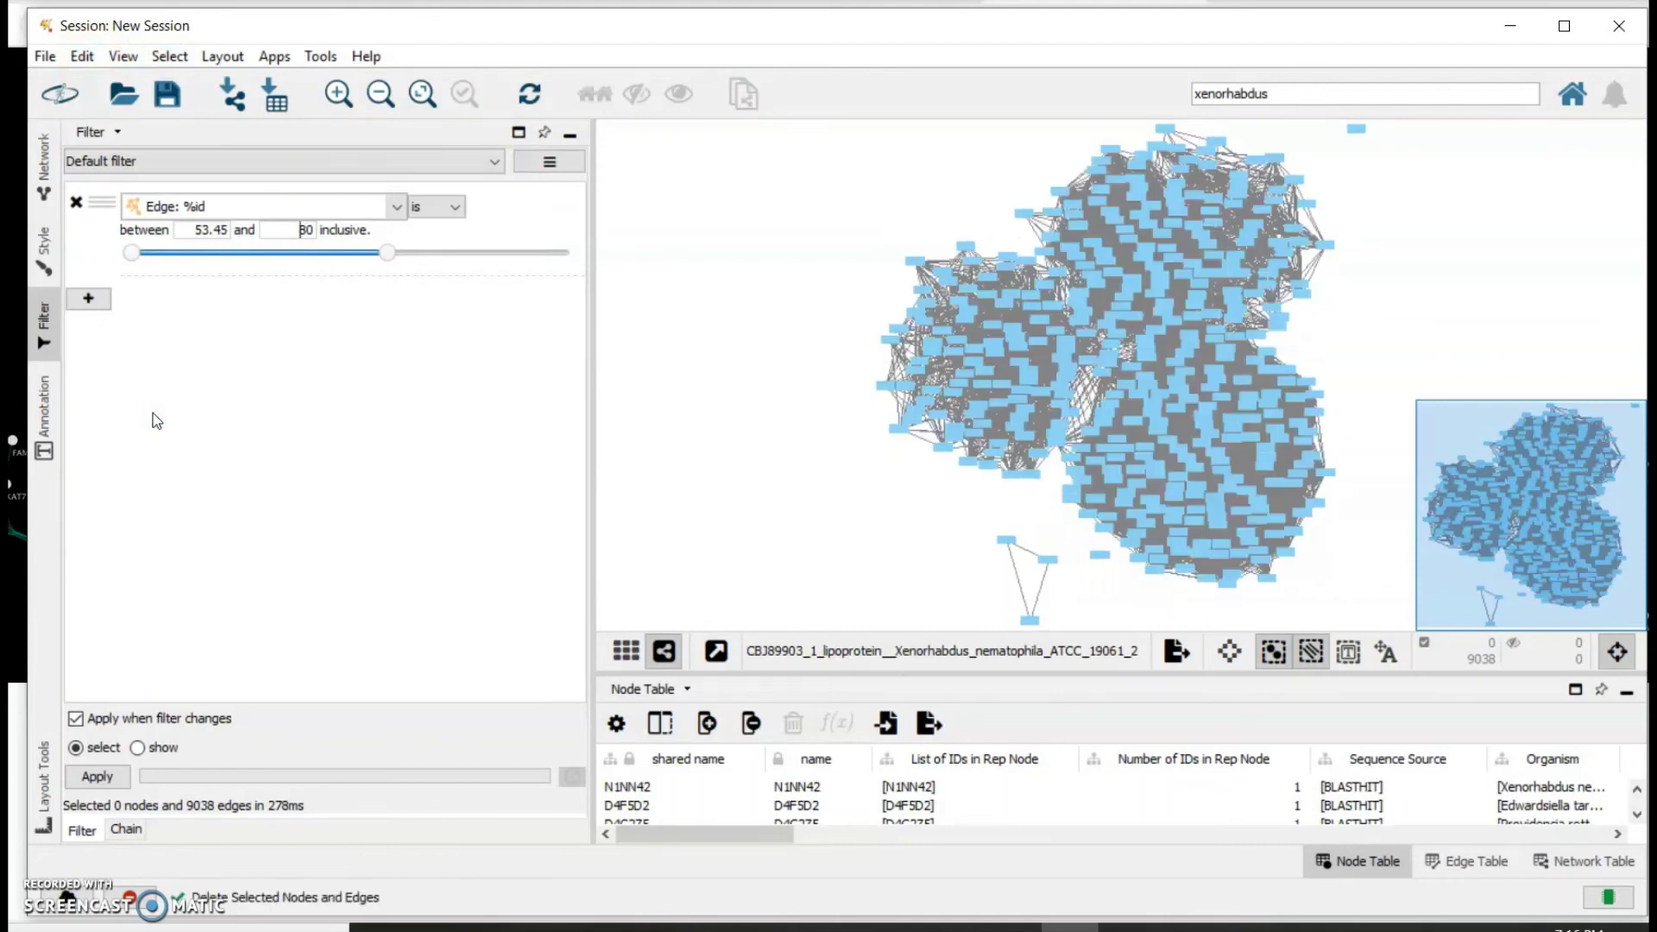
pyautogui.click(226, 61)
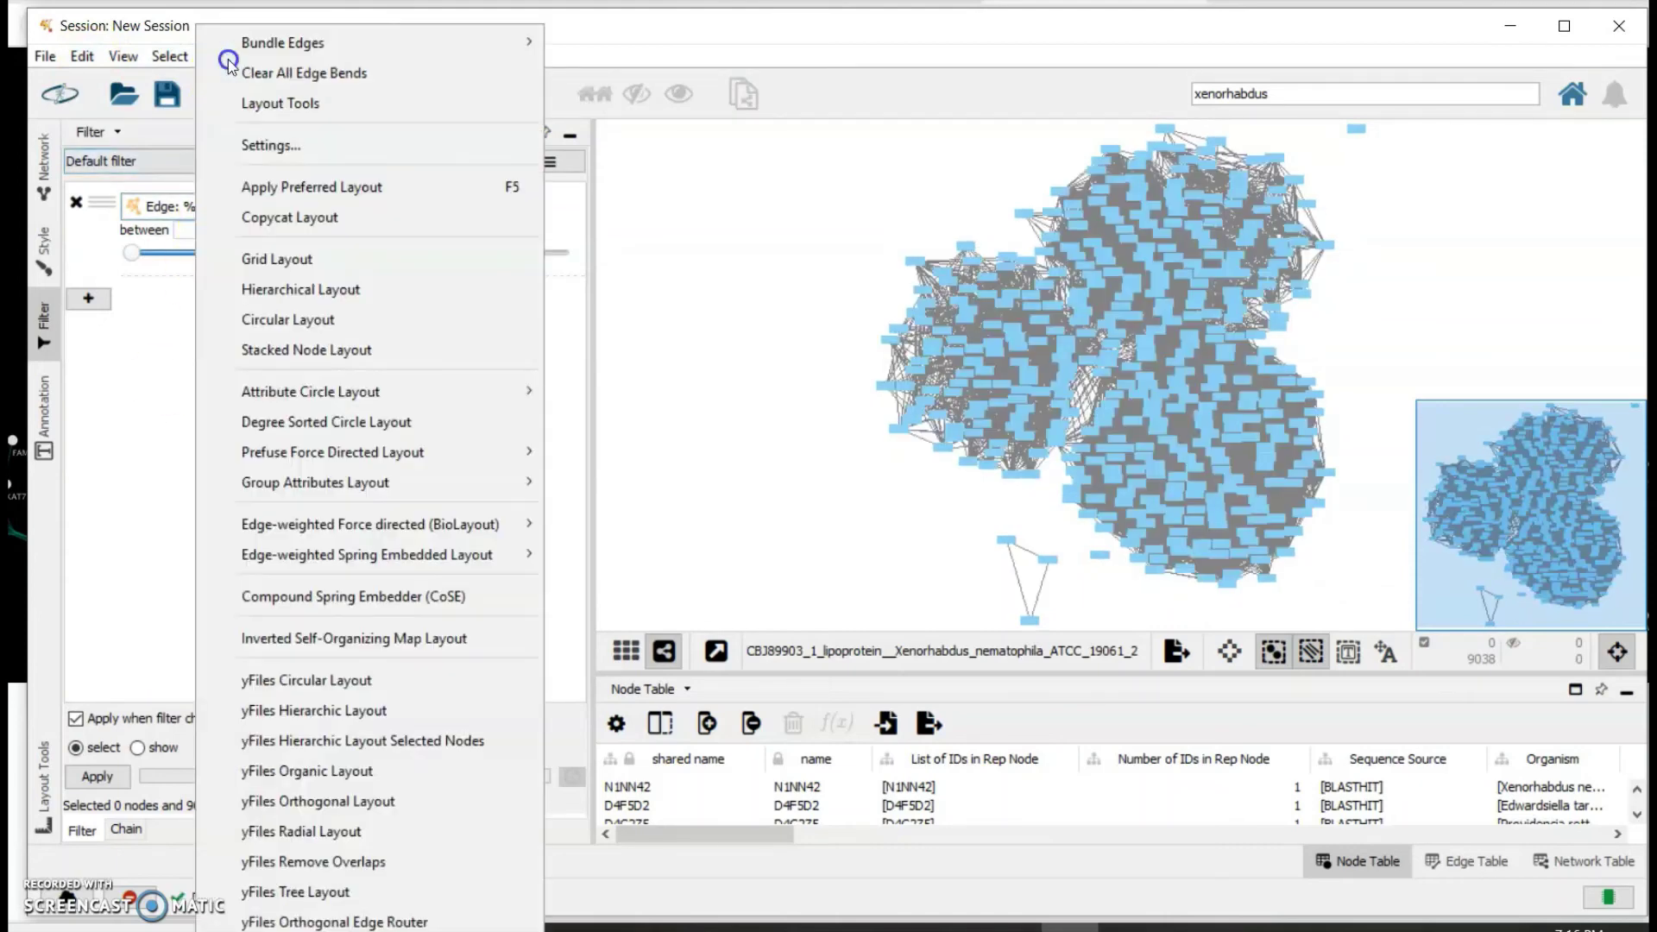
pyautogui.click(312, 771)
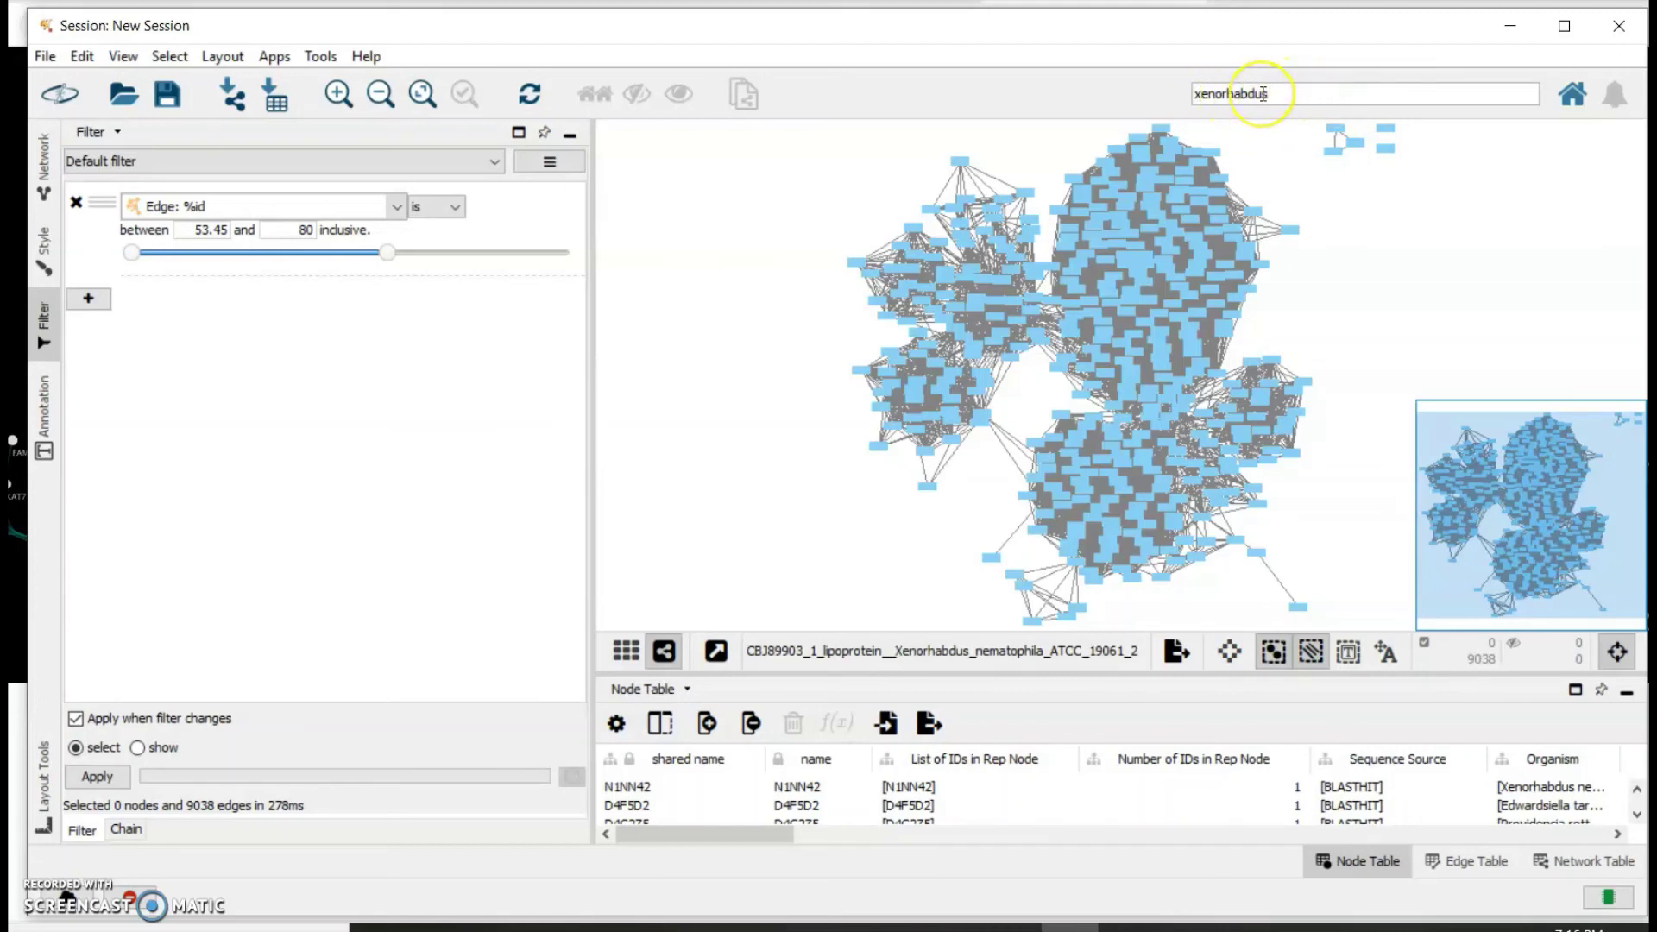
# Step: Run the 'xenorhabdus' search to select its 34 matching nodes
pyautogui.press('Return')
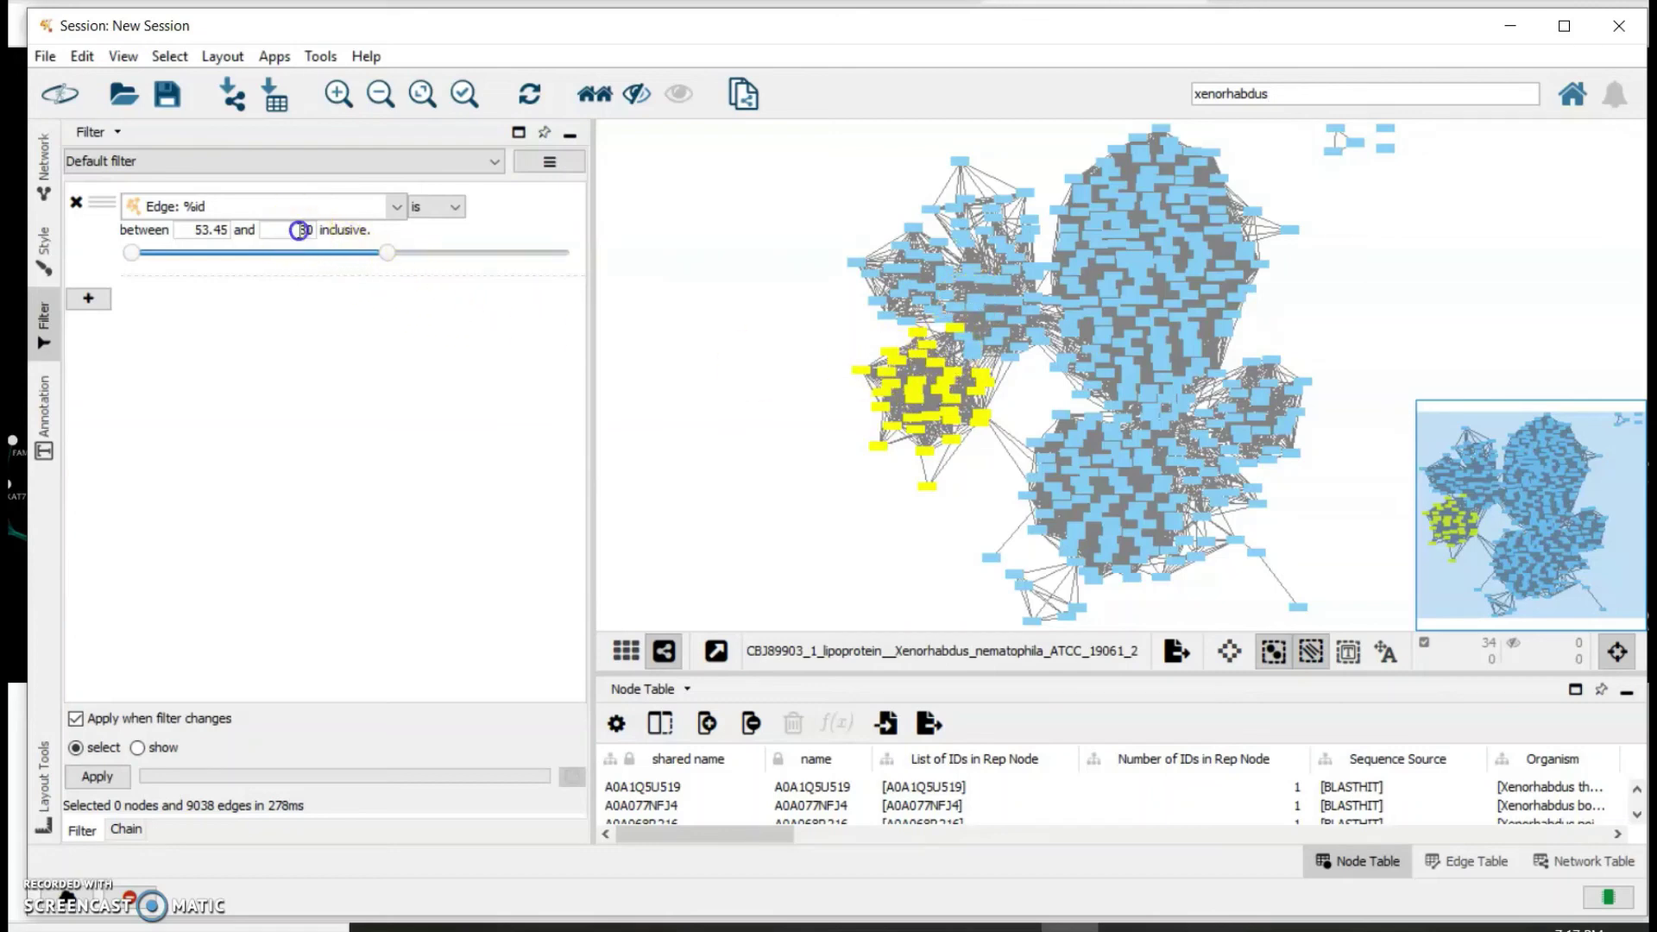
# Step: Raise the %id upper limit to 85 and delete the selected edges
pyautogui.doubleClick(309, 229)
pyautogui.write('85')
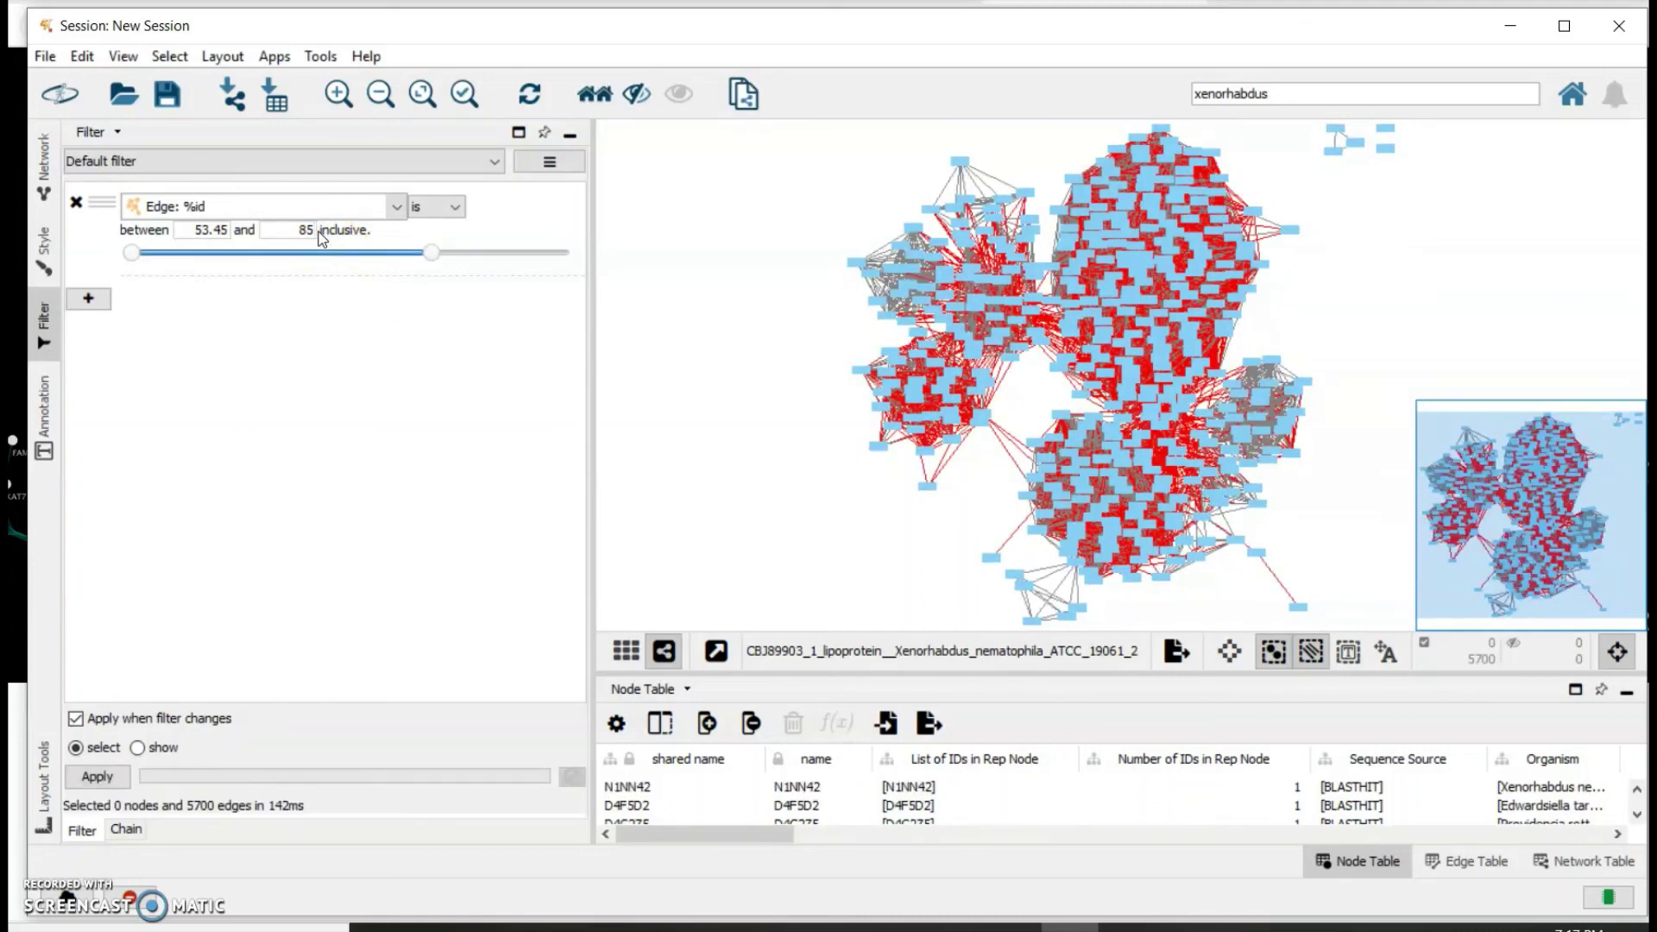
pyautogui.click(124, 56)
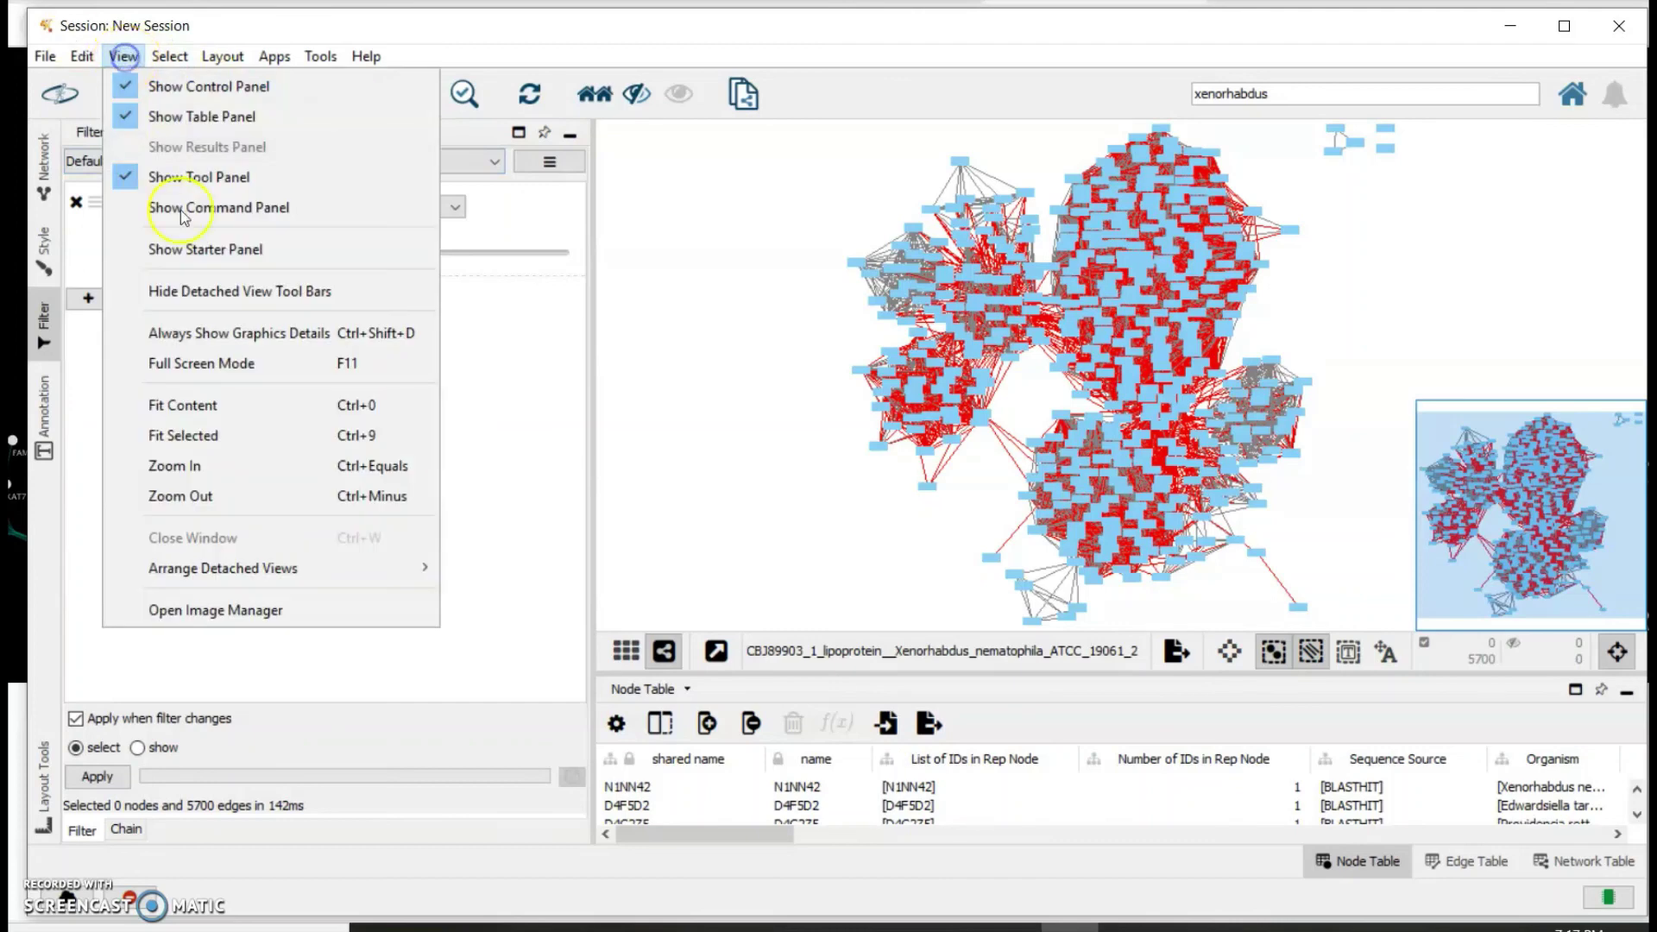
pyautogui.moveTo(82, 57)
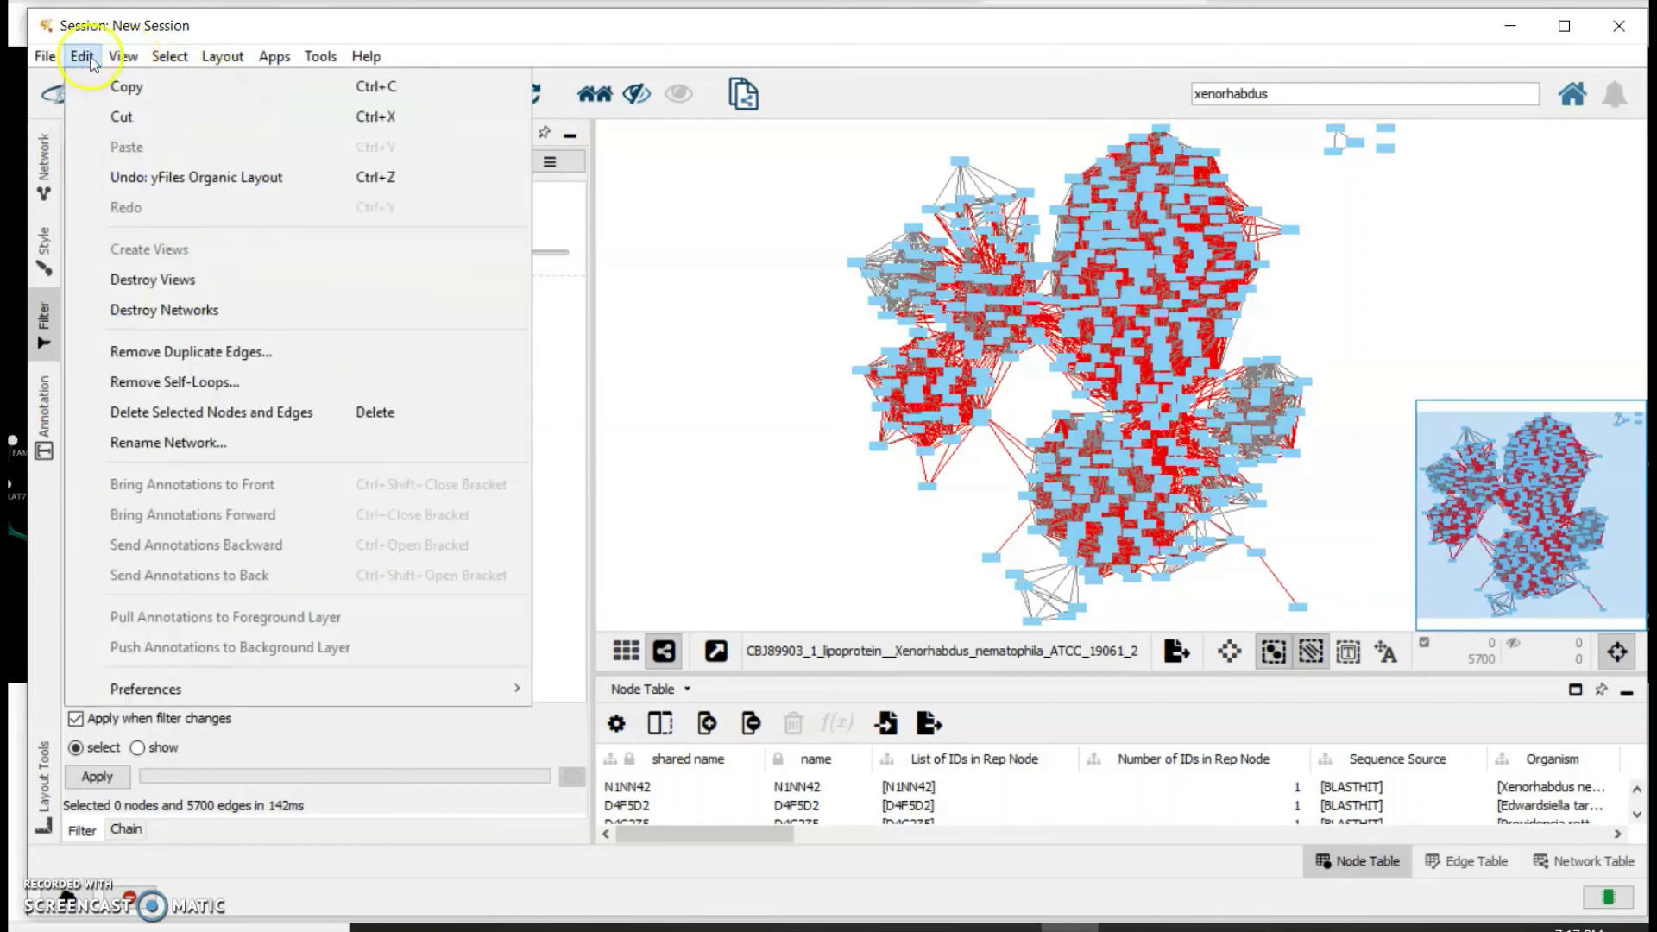
pyautogui.click(133, 414)
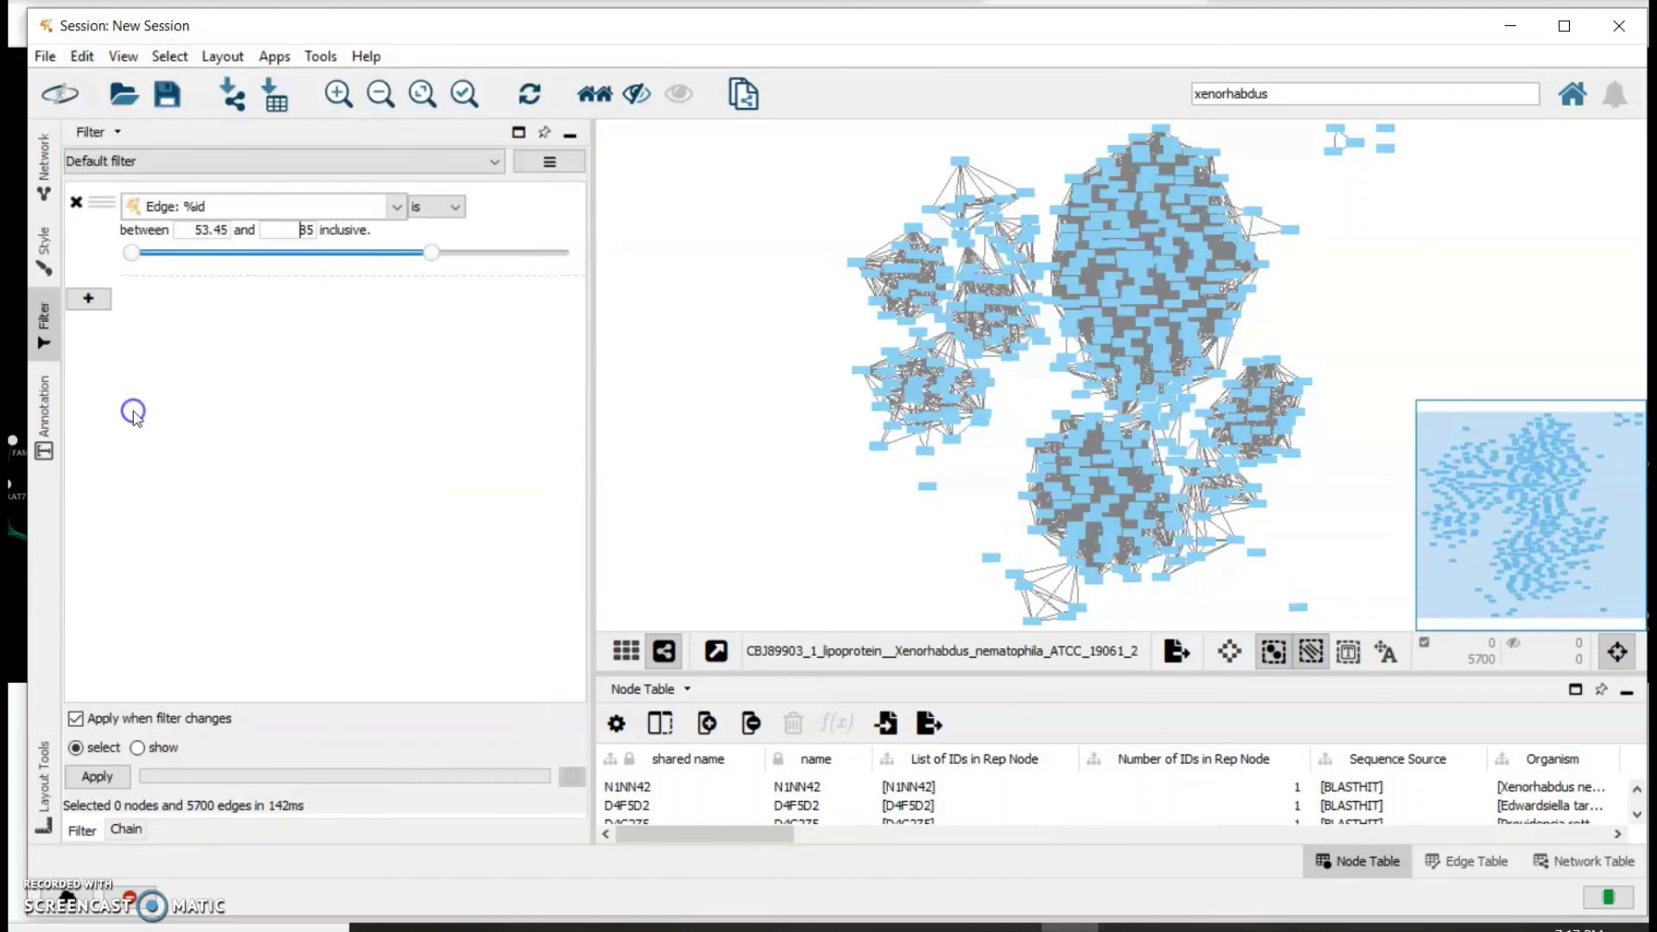
# Step: Re-lay out the network with yFiles Organic Layout, then return to the search field
pyautogui.click(223, 56)
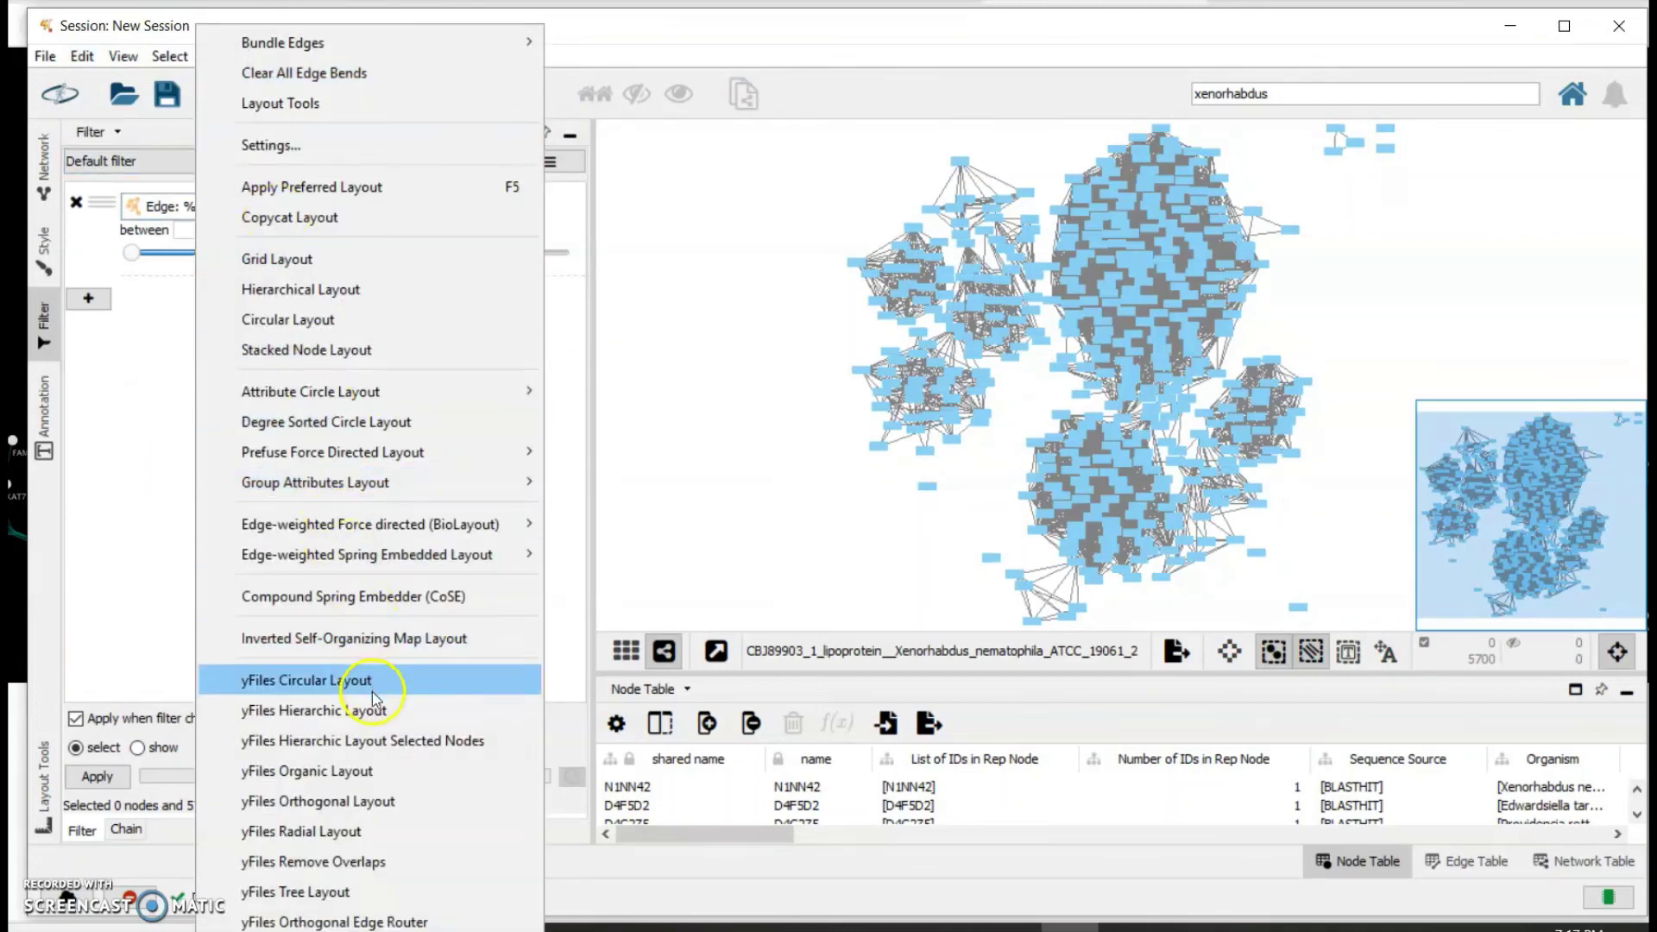
pyautogui.click(333, 771)
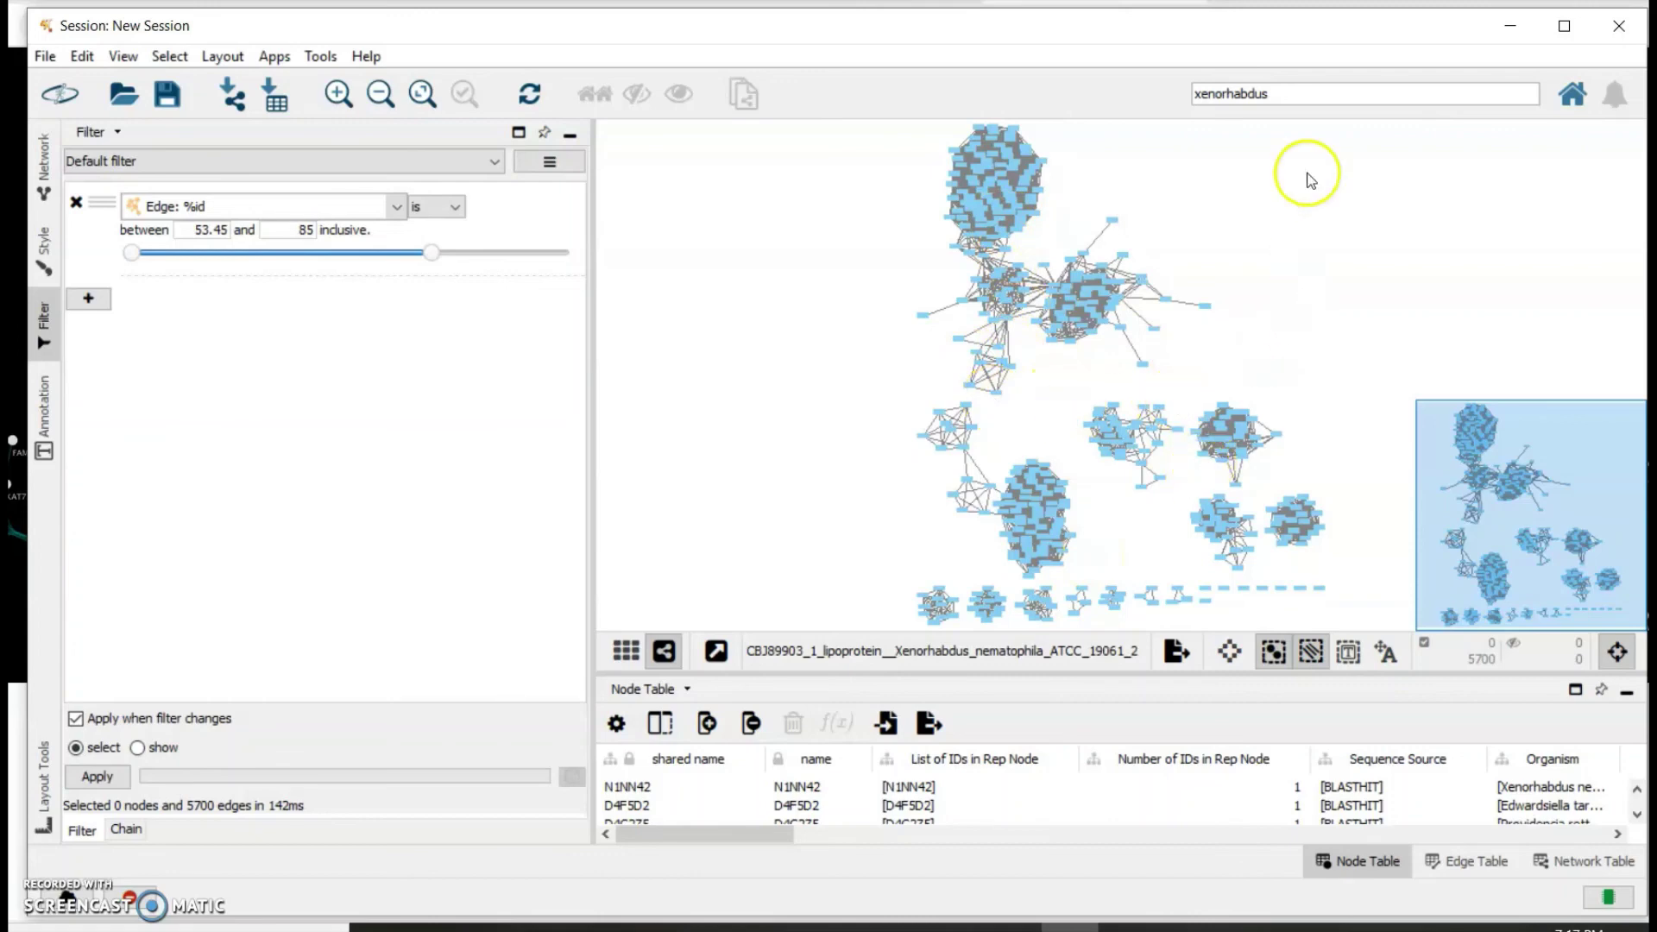
pyautogui.click(1312, 96)
# Step: Rerun the 'xenorhabdus' search so its 34 nodes form one highlighted cluster
pyautogui.press('Return')
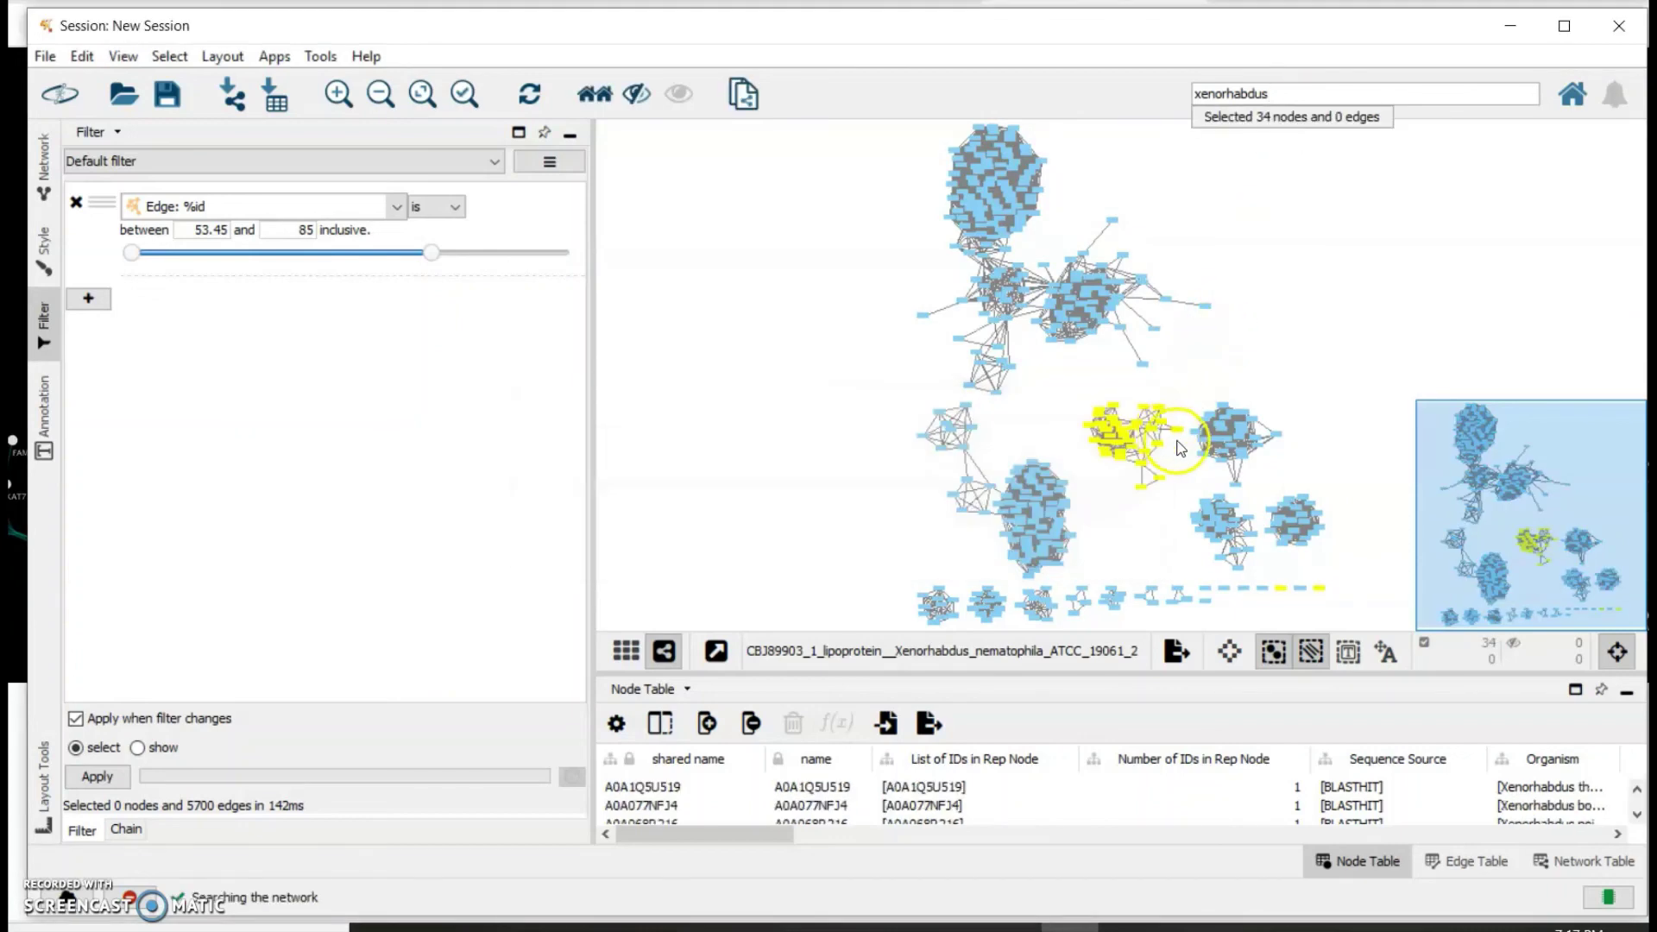